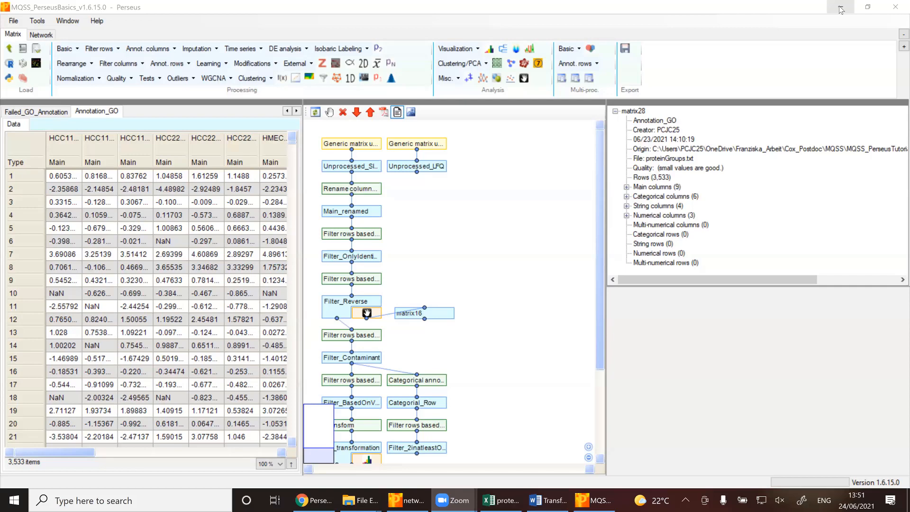
Switch to the browser, open the Perseus download form on maxquant.net and look over its fields.
click(317, 501)
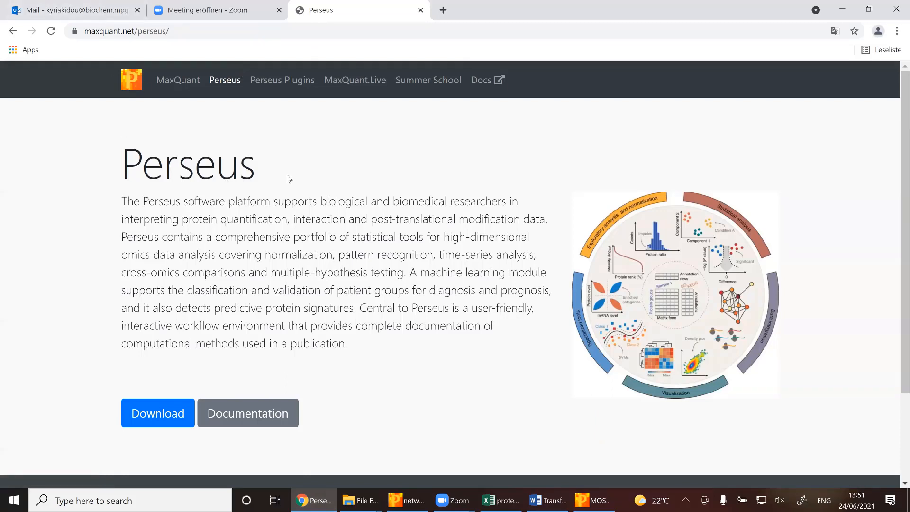
click(138, 420)
scroll(434, 263, down, 5)
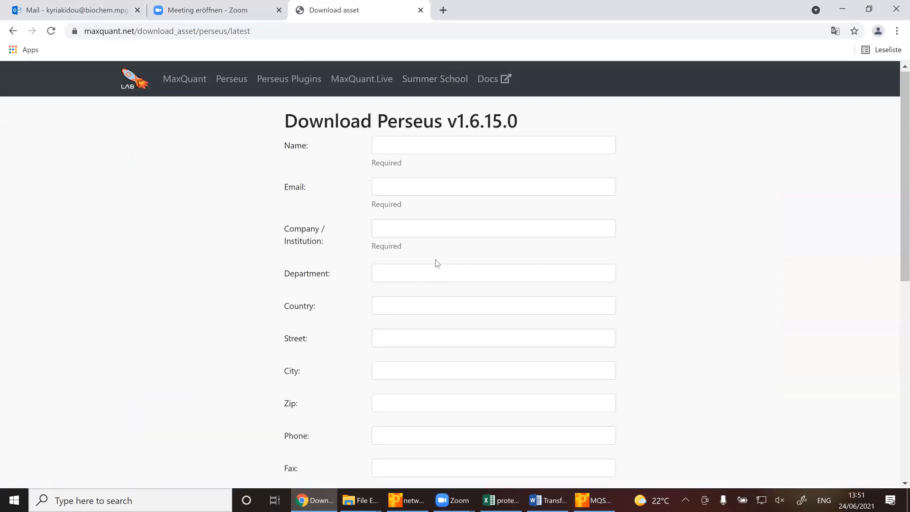
scroll(434, 265, up, 5)
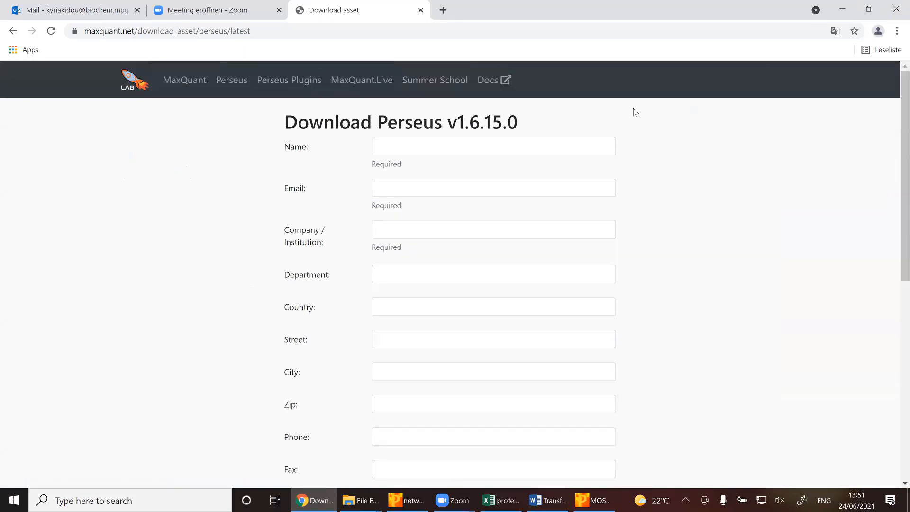
In File Explorer, browse from MQSS_PerseusTutorial_Basics into Perseus_1.6.15.0 and its Perseus 1.6.15.0 subfolder to locate the Perseus application.
click(362, 500)
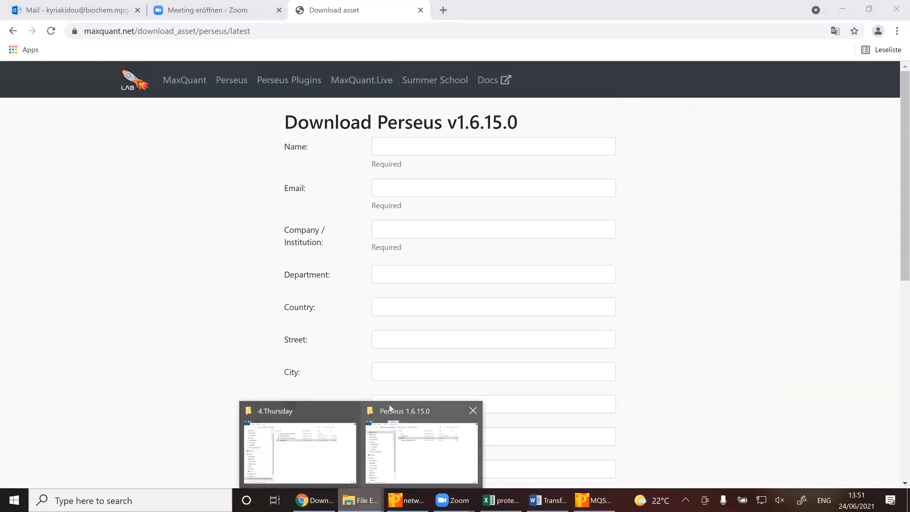
click(399, 413)
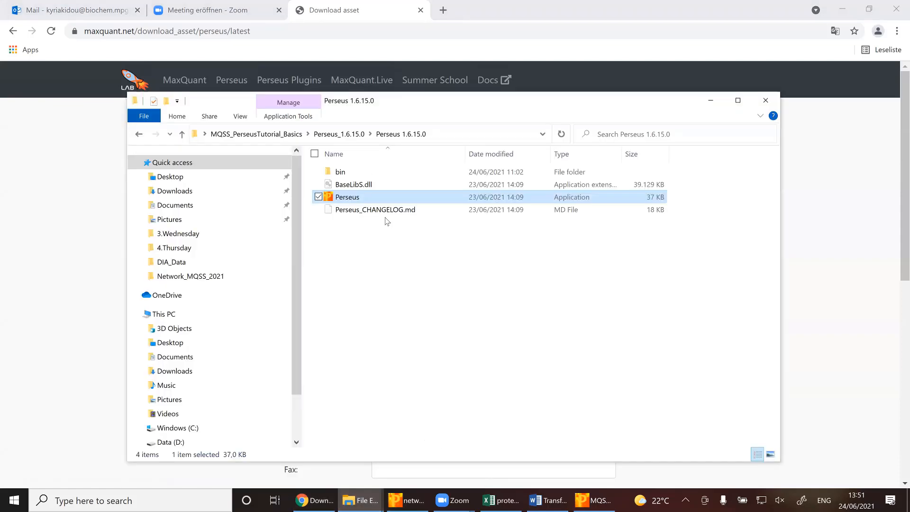
click(340, 137)
click(256, 134)
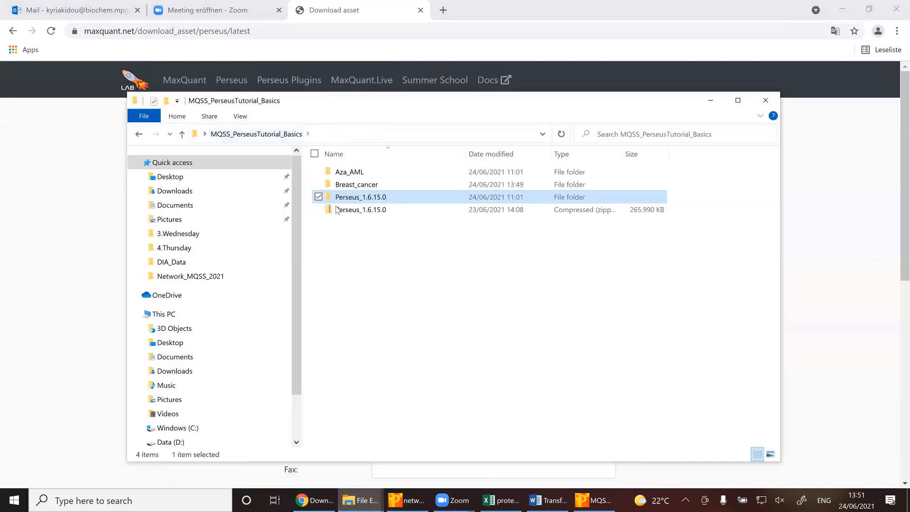
double_click(365, 201)
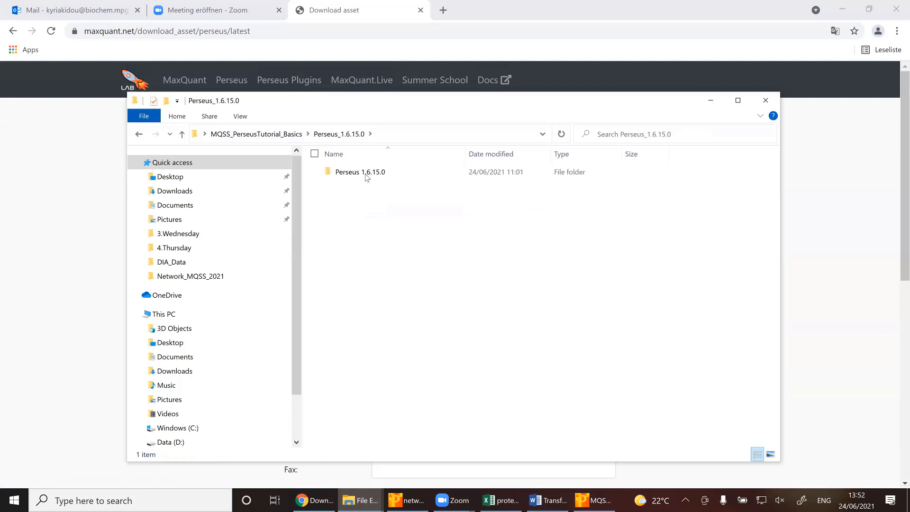
double_click(366, 173)
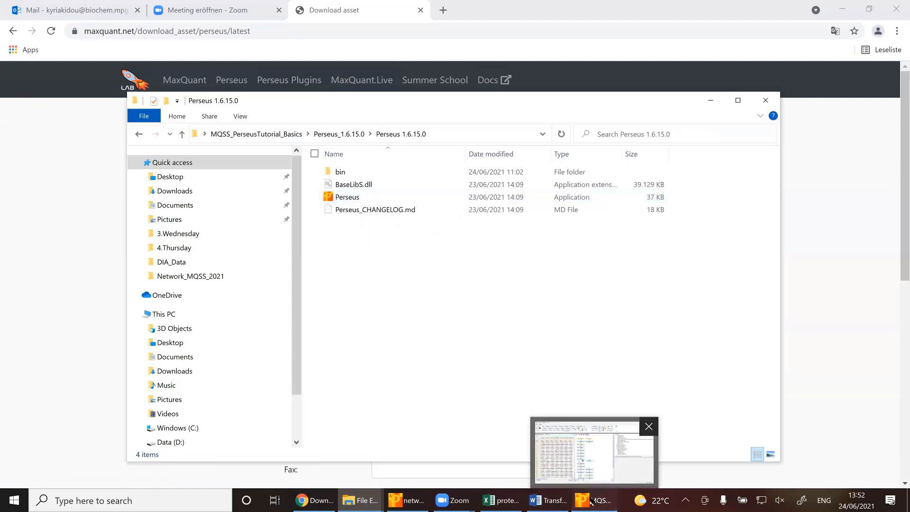
Examine the Ratio H/L Normalized column headers of the proteinGroups_BreastCancer workbook in Excel and return to Perseus.
click(593, 501)
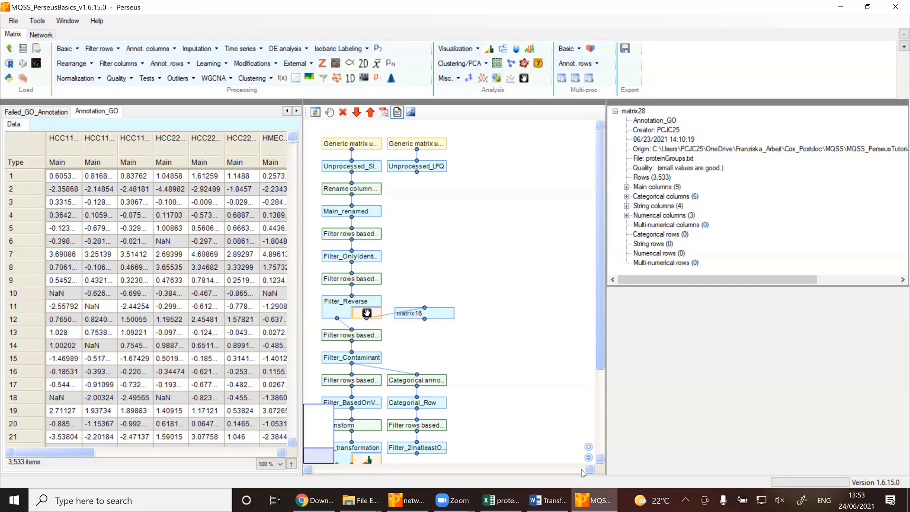
click(501, 501)
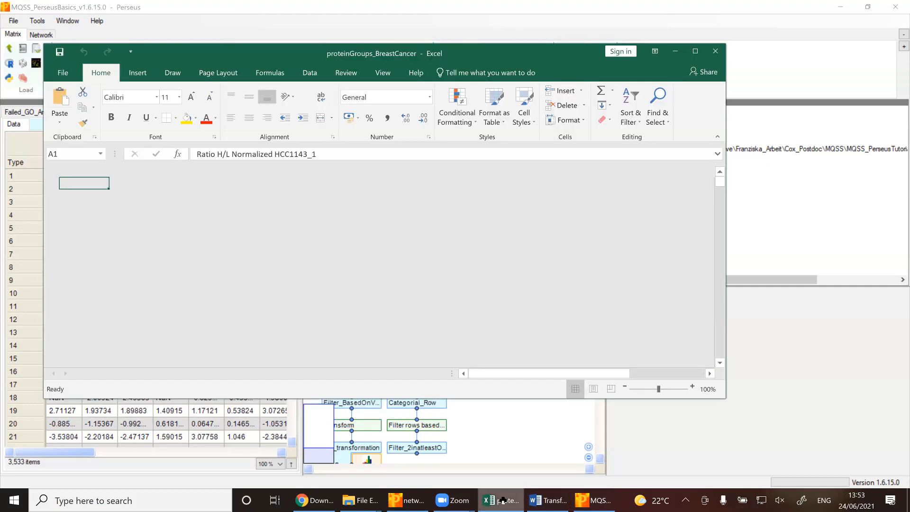
click(697, 54)
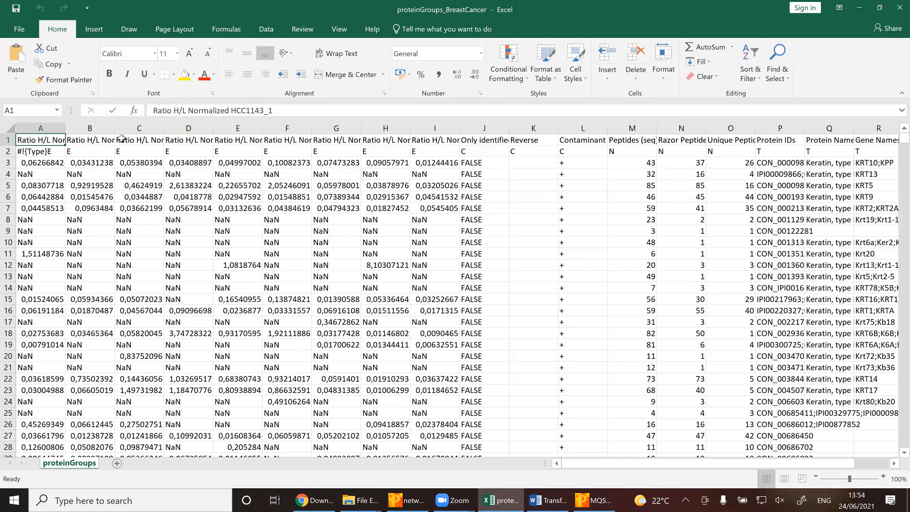
click(96, 138)
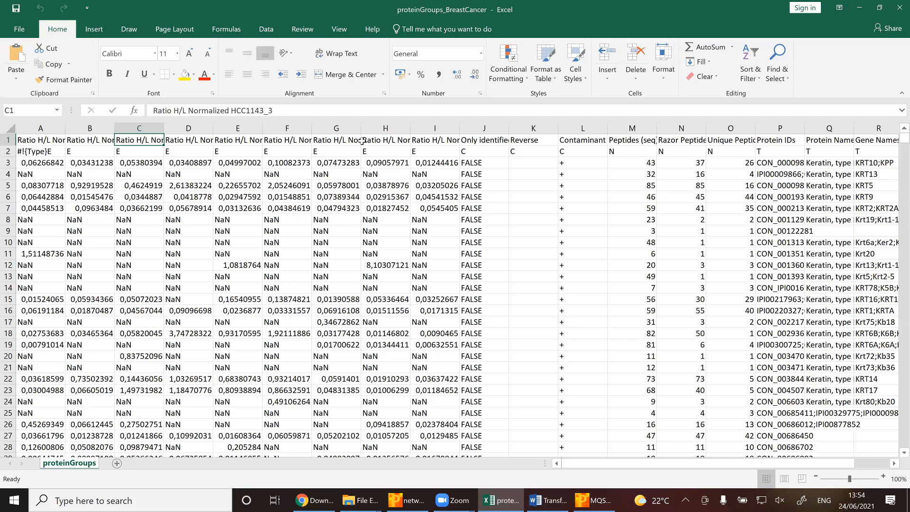
click(45, 141)
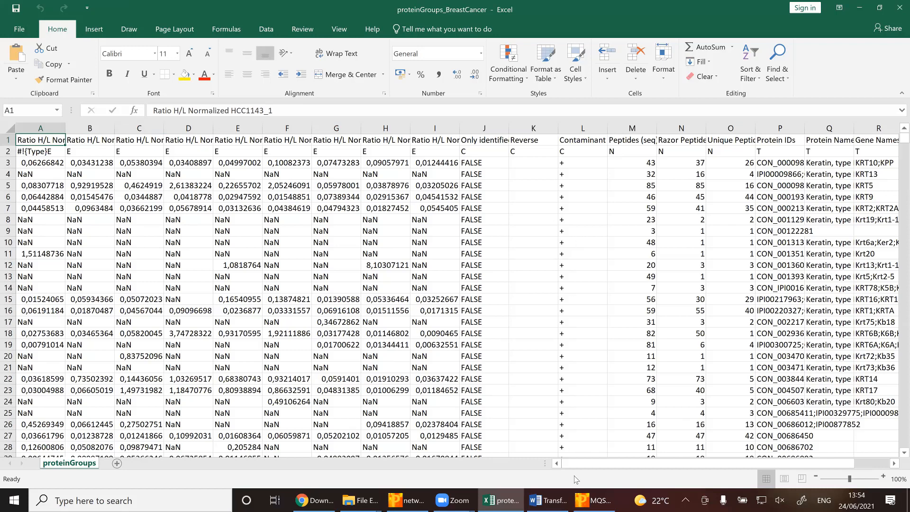
click(586, 502)
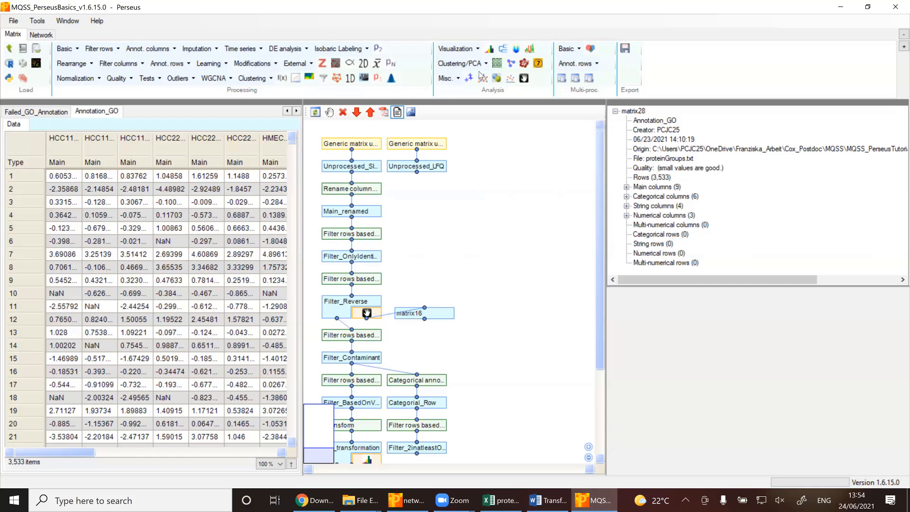
click(13, 21)
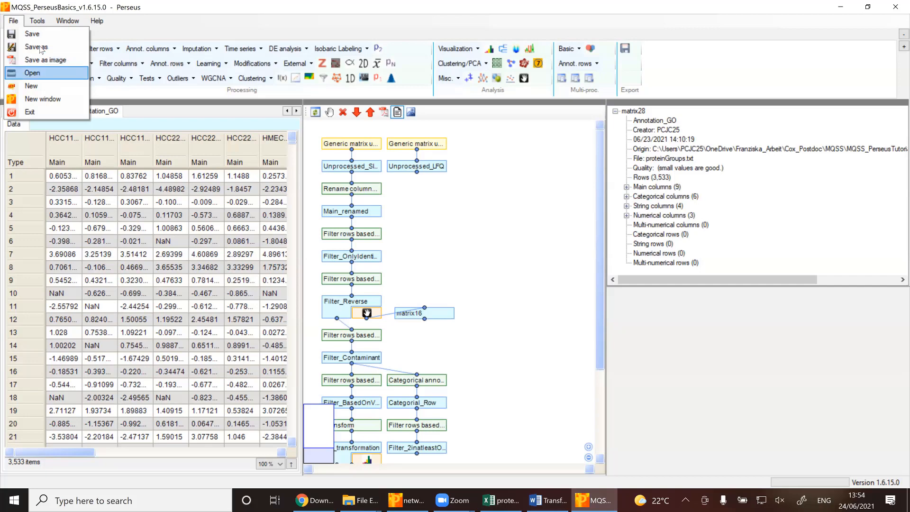
mouse_move(41, 25)
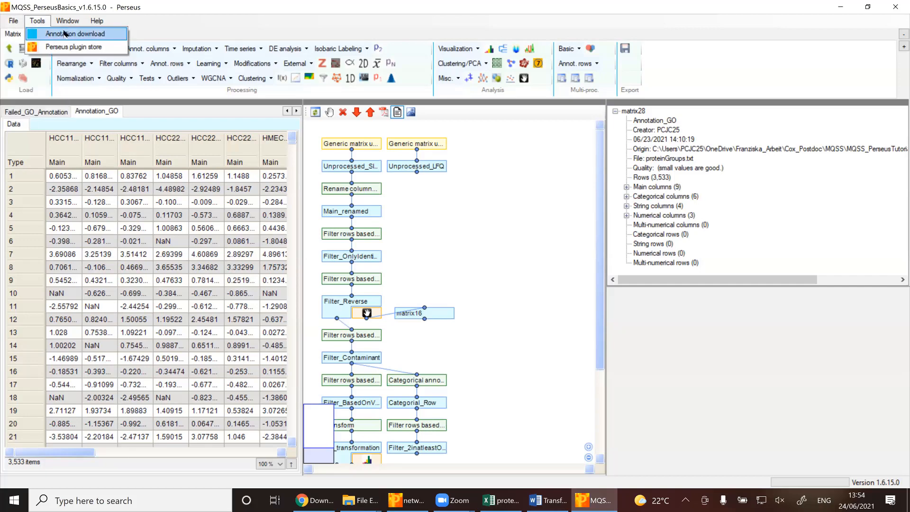
mouse_move(68, 23)
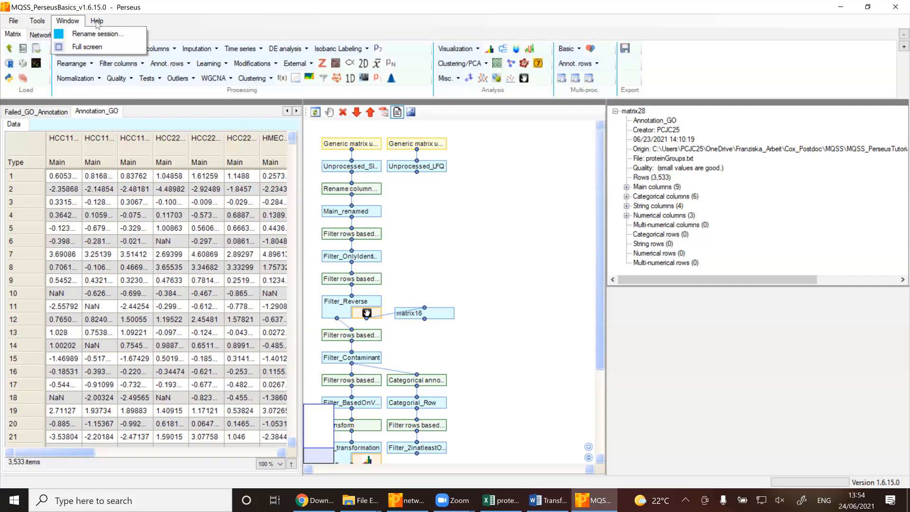
mouse_move(97, 22)
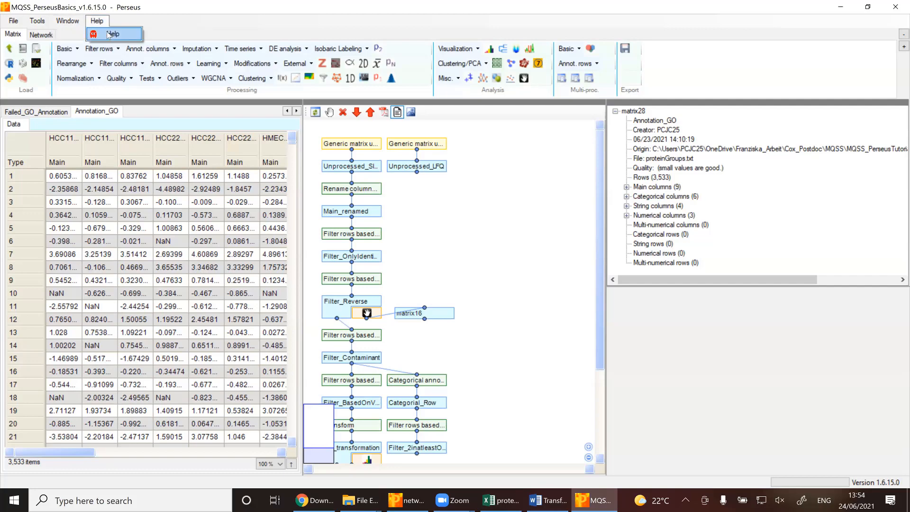
click(145, 95)
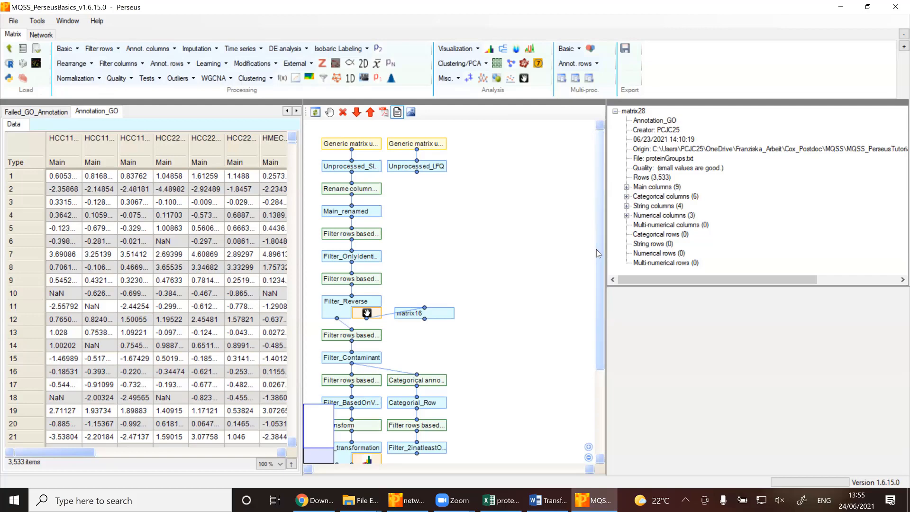
Compare the Unprocessed_SILAC_Data and Main_renamed matrices in the workflow, finishing on Unprocessed_SILAC_Data.
scroll(603, 237, down, 3)
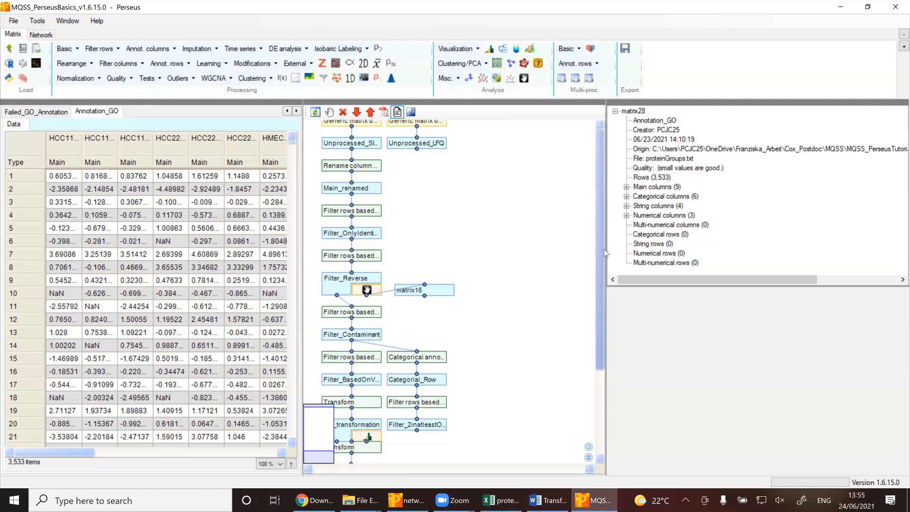
scroll(608, 233, up, 3)
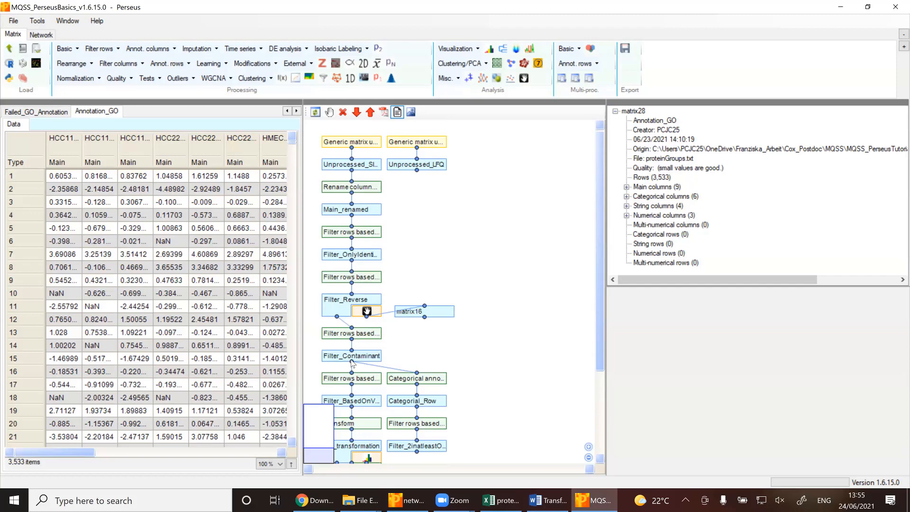
click(373, 166)
click(373, 210)
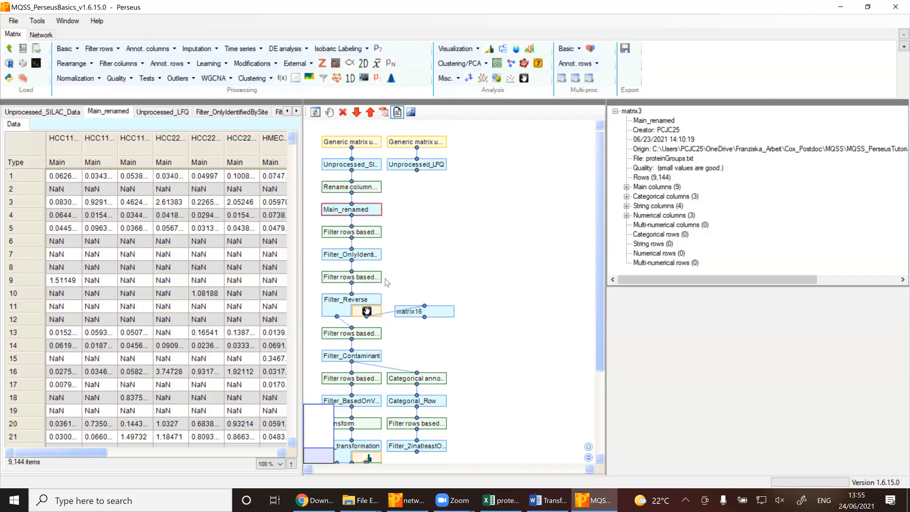
click(354, 166)
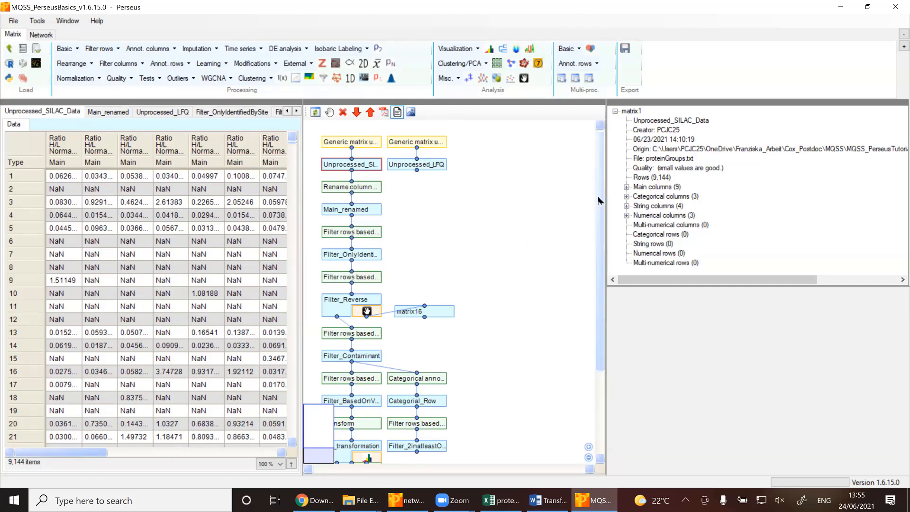
Start a generic matrix upload and load the tab-delimited proteinGroups file from the Breast_cancer folder.
click(8, 50)
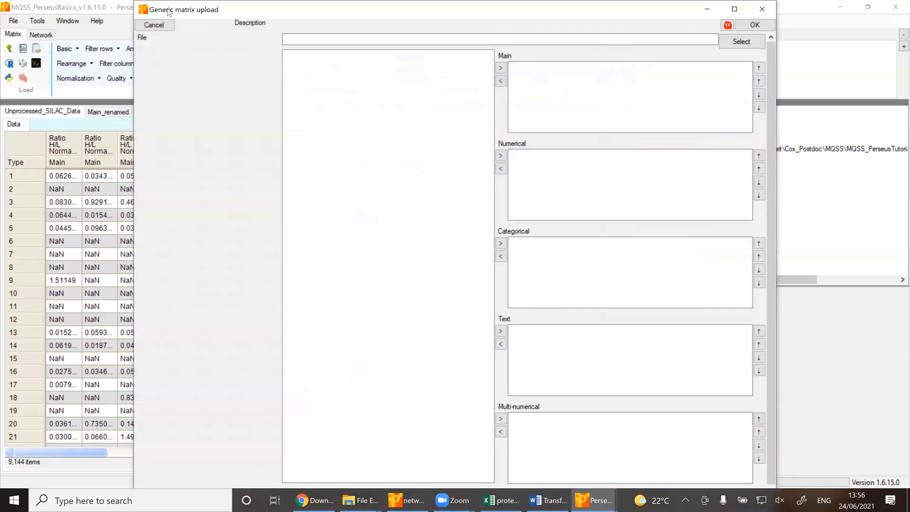
drag(163, 11, 80, 74)
click(646, 108)
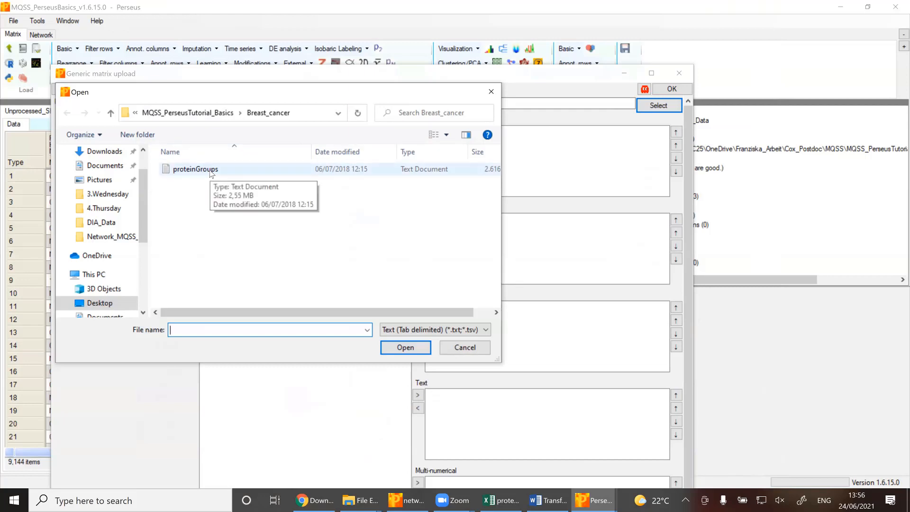
click(211, 171)
click(417, 332)
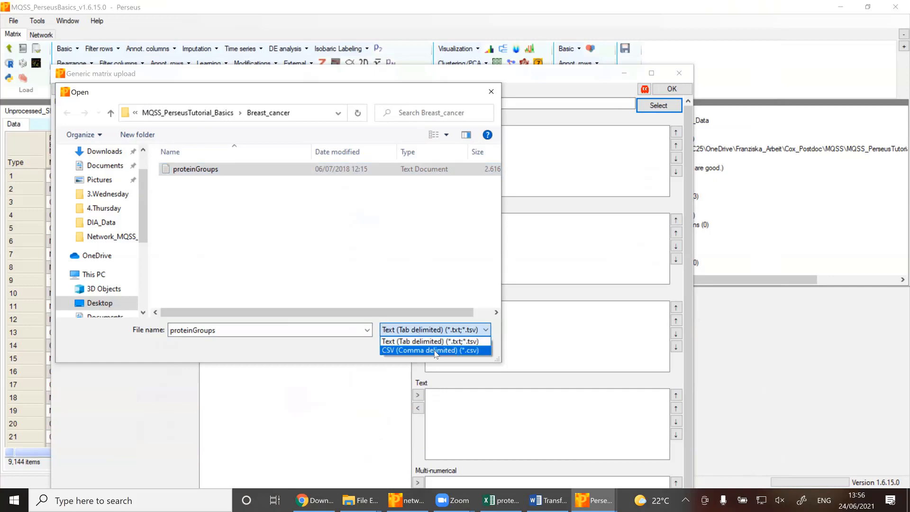
click(341, 340)
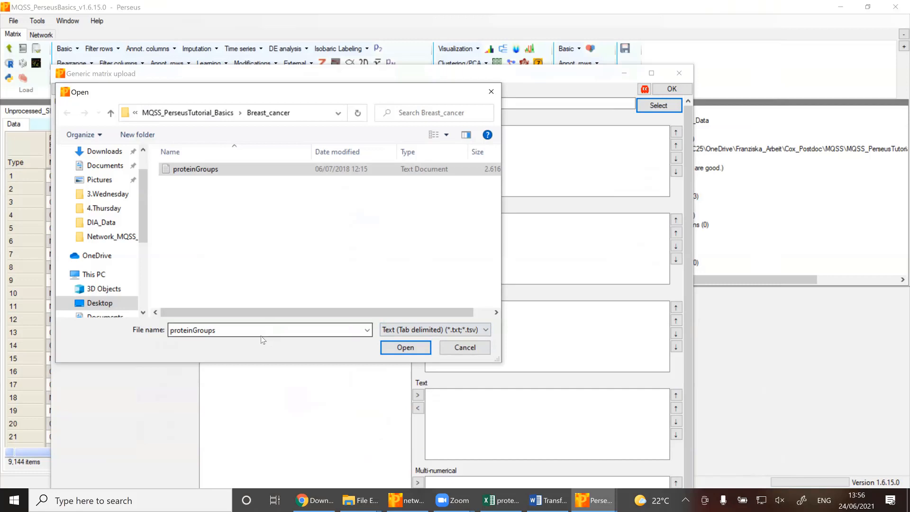
click(409, 346)
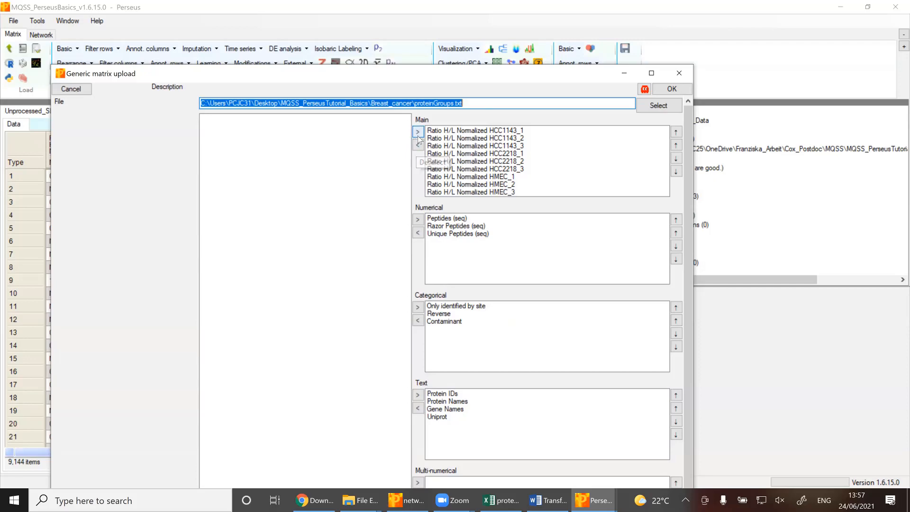
Take all nine Ratio H/L Normalized columns out of the Main columns and assign them to Main again.
click(434, 130)
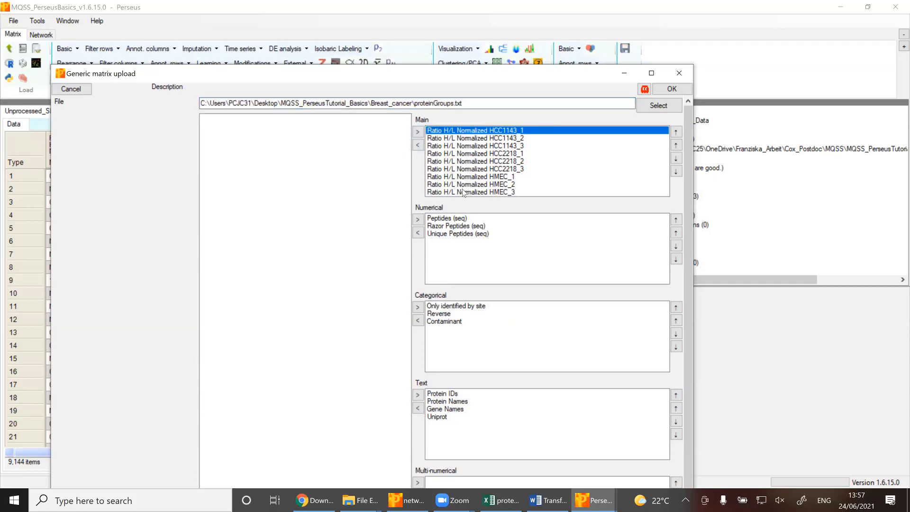
shift+click(463, 192)
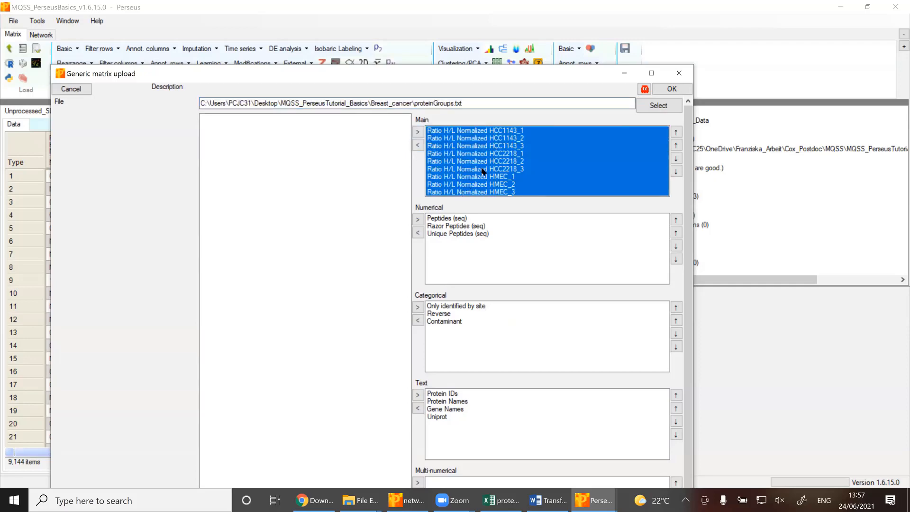
click(417, 145)
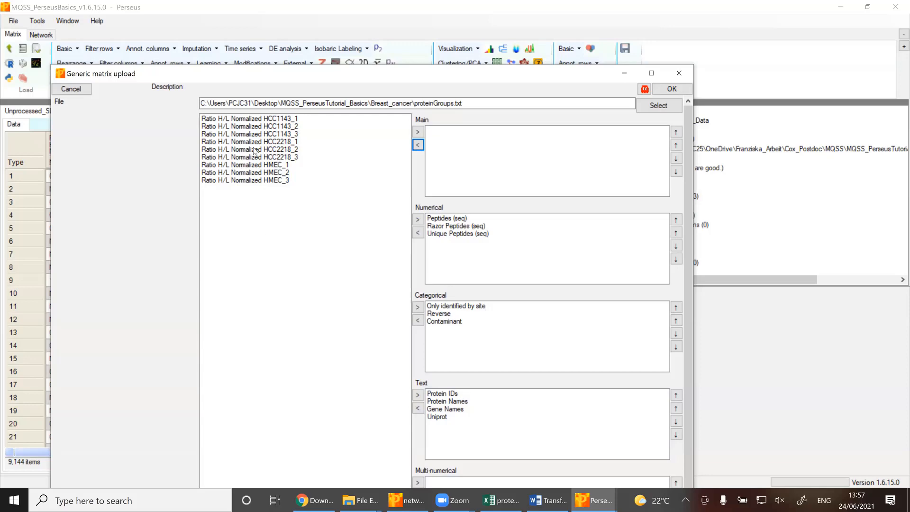
click(255, 121)
shift+click(274, 181)
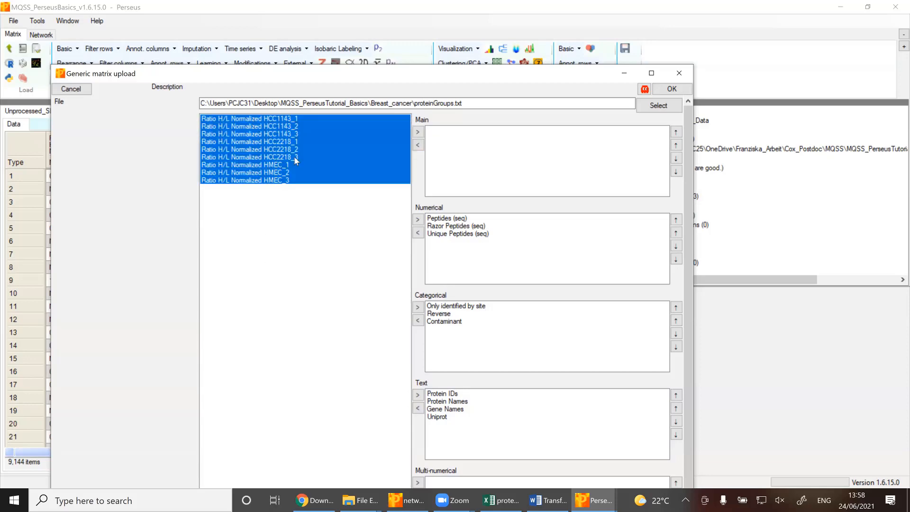
click(417, 133)
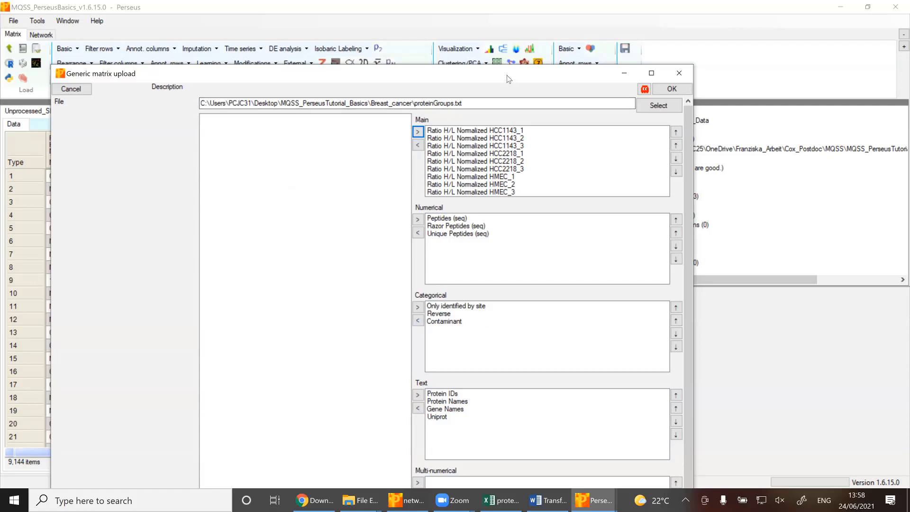
Import proteinGroups.txt as a new matrix with the current column assignments.
drag(508, 79, 492, 72)
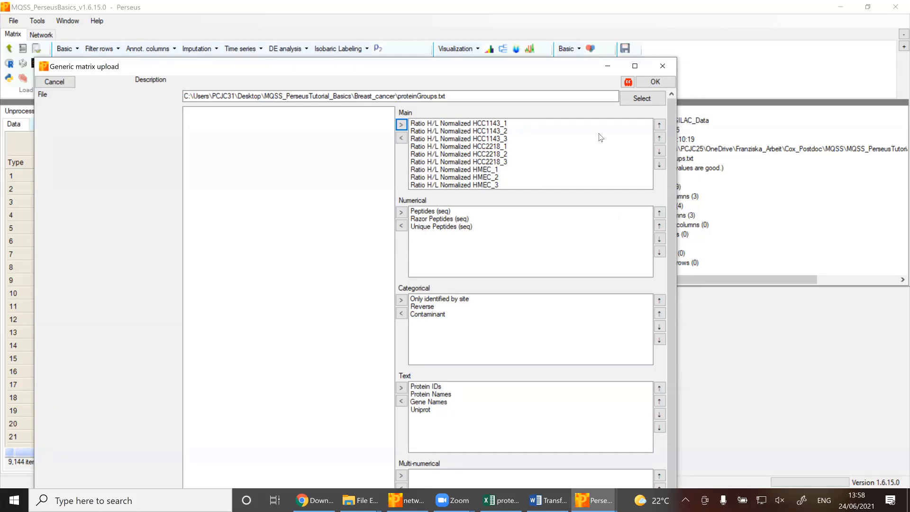
click(647, 84)
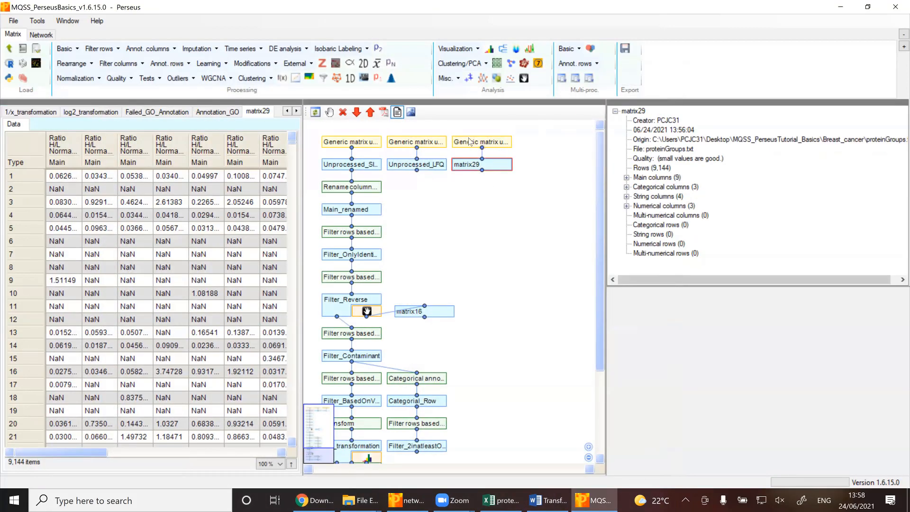
Review the load parameters of the generic matrix upload feeding matrix29, and return to matrix29.
click(479, 142)
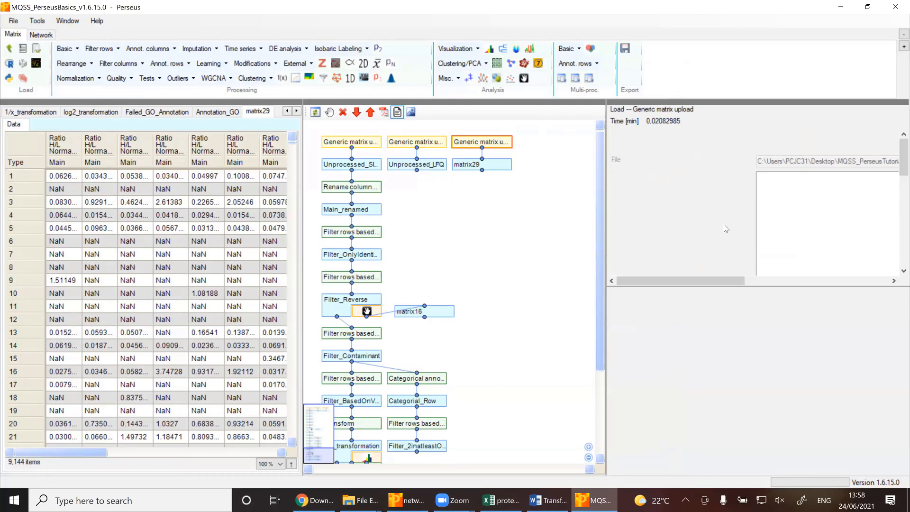
drag(716, 281, 673, 280)
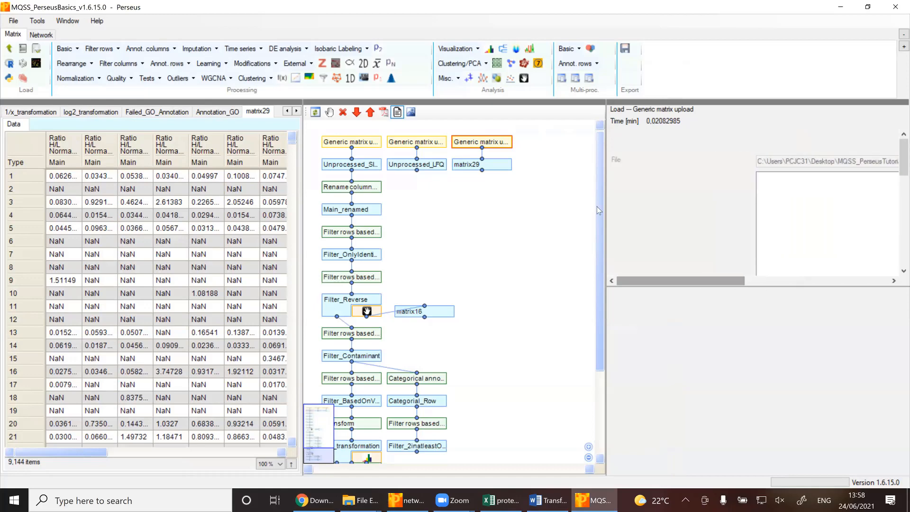
click(499, 169)
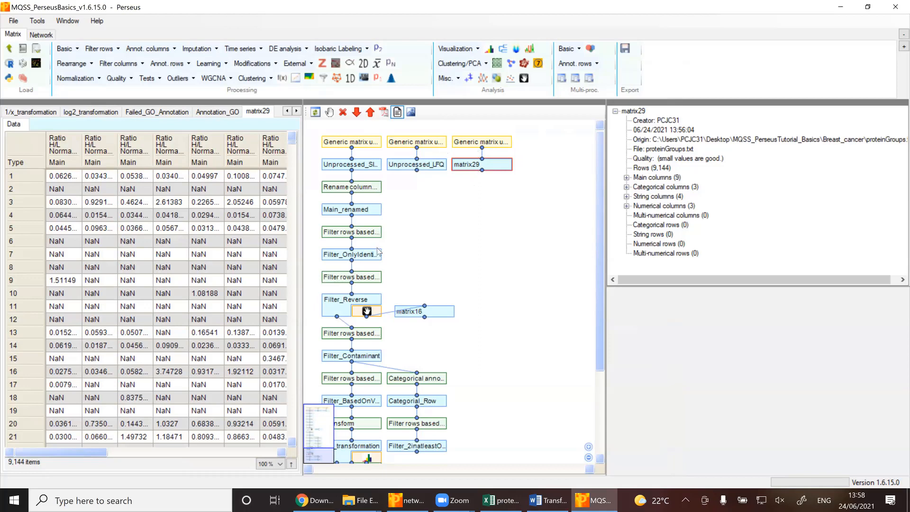
Give matrix29 the alternative name Unprocessed.
double_click(473, 169)
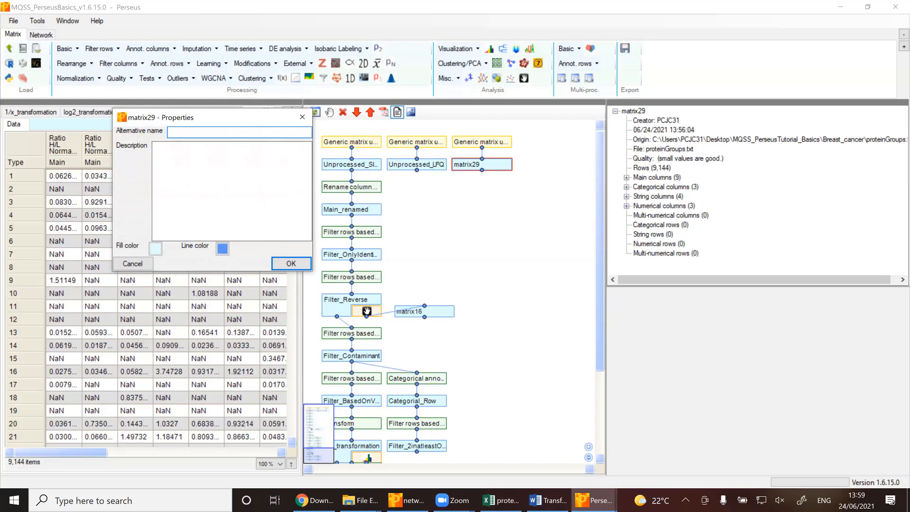
text(Unprocessed)
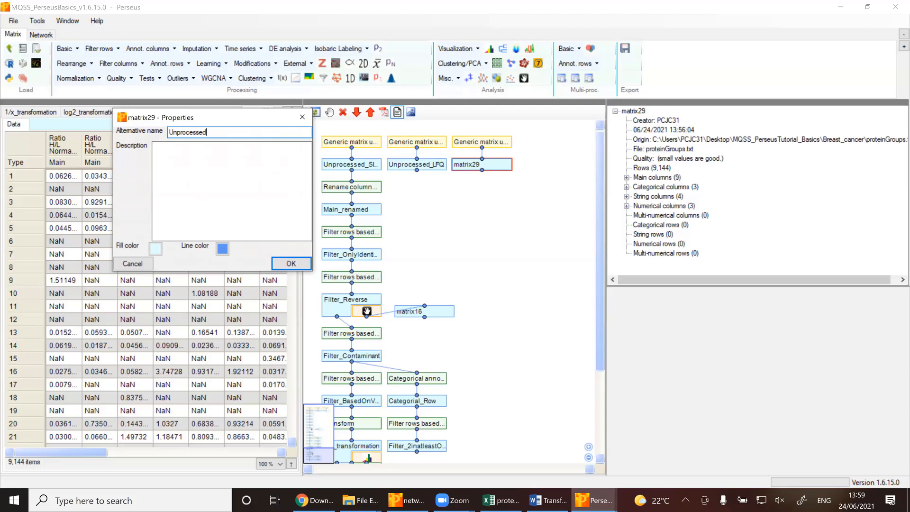
click(293, 263)
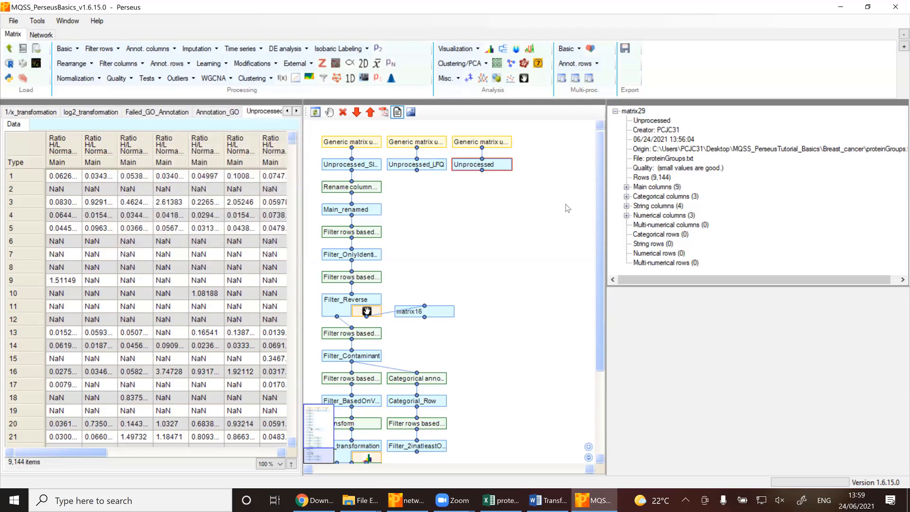
click(13, 24)
click(26, 36)
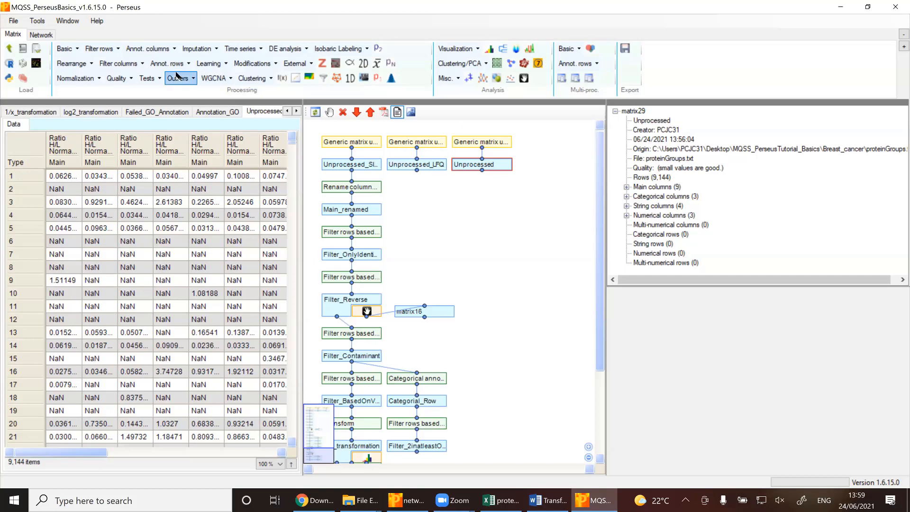
Use Rename columns on the Unprocessed matrix to shorten only its first main column's name to HCC1143_1.
click(93, 64)
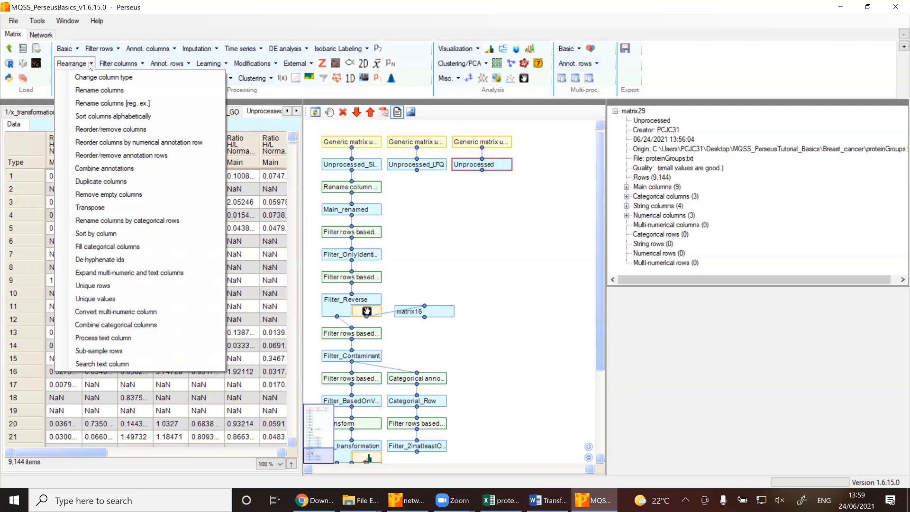
click(98, 92)
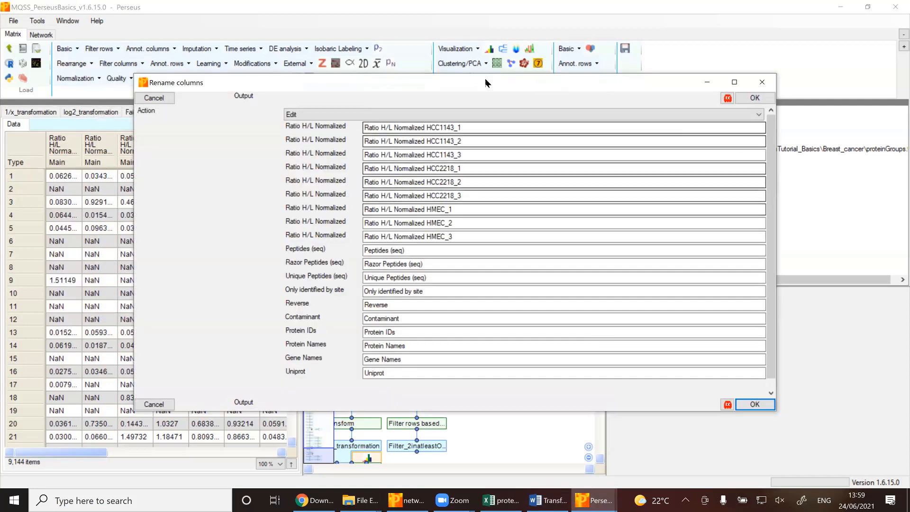
drag(485, 83, 402, 63)
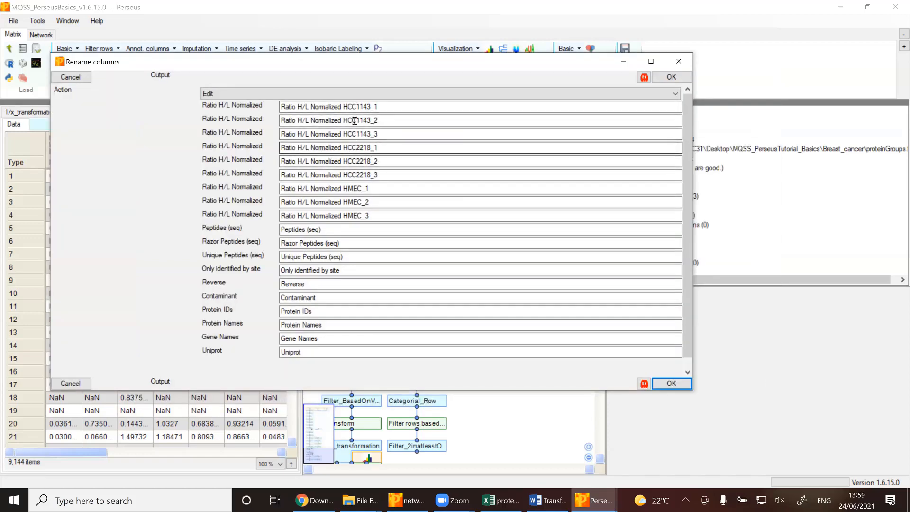
drag(343, 107, 325, 106)
drag(267, 107, 268, 110)
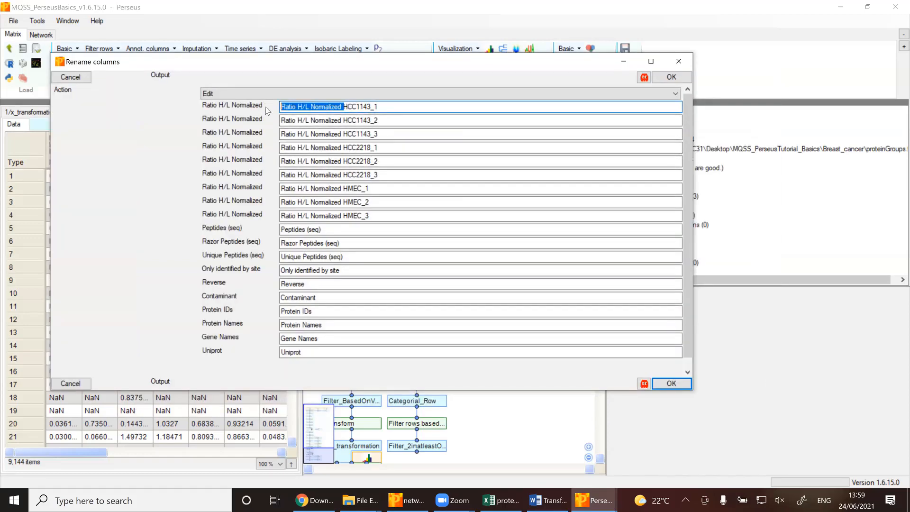
key(BackSpace)
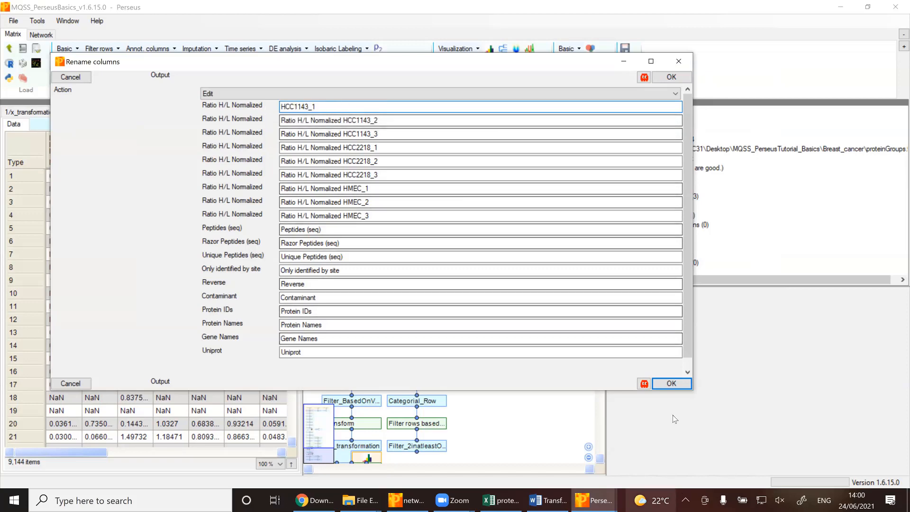
click(672, 384)
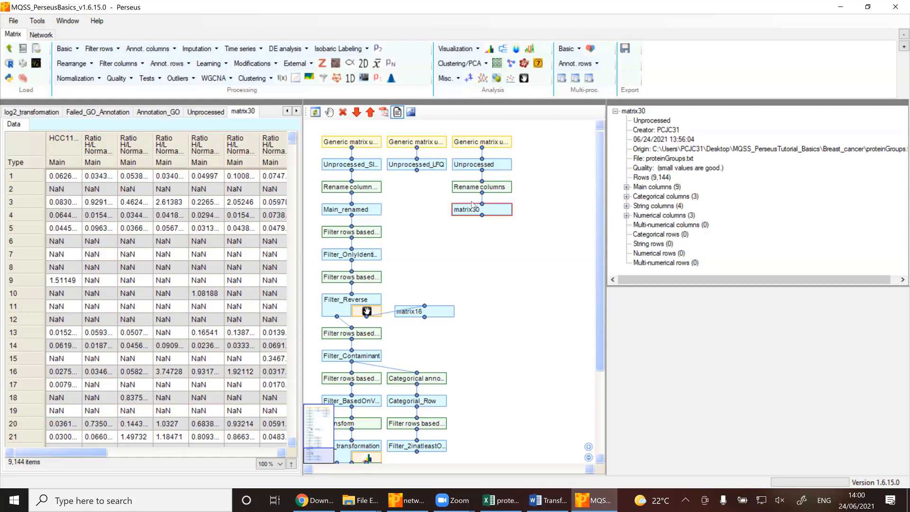
Remove the manually renamed matrix and its Rename columns node below the Unprocessed matrix.
click(343, 112)
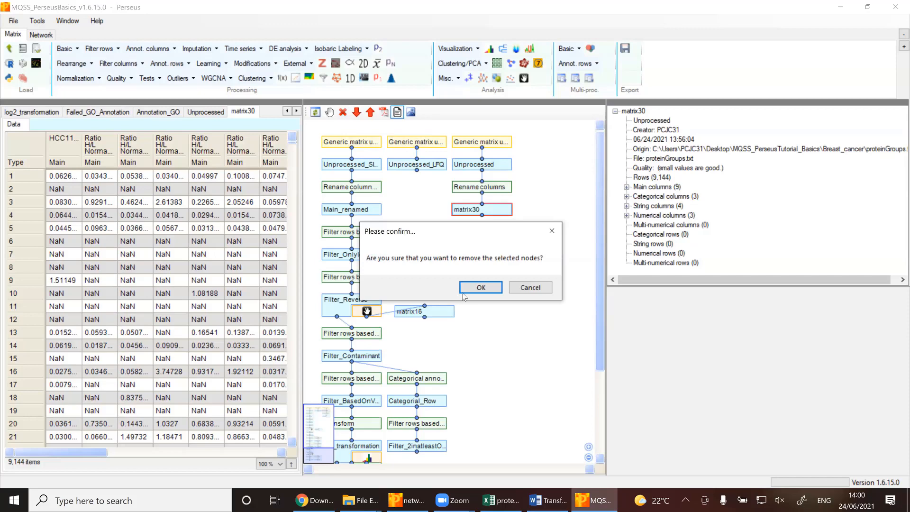
click(484, 288)
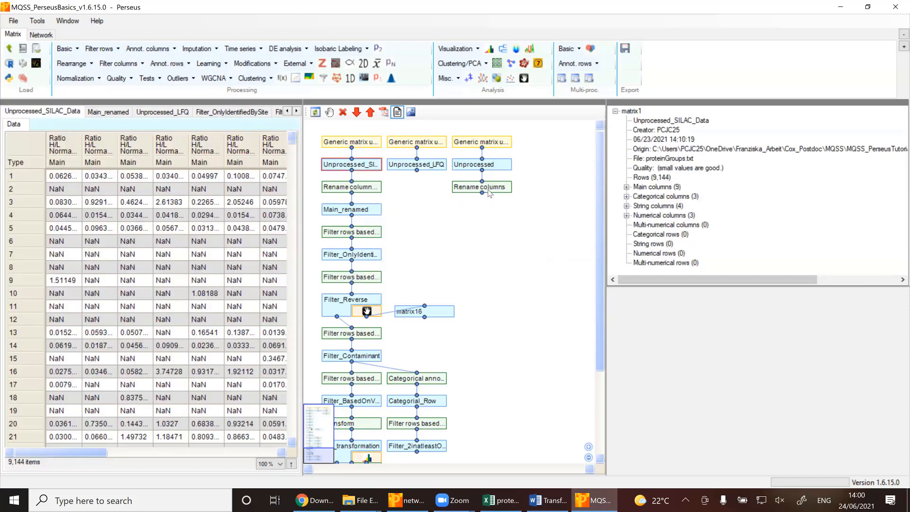
click(489, 190)
click(345, 112)
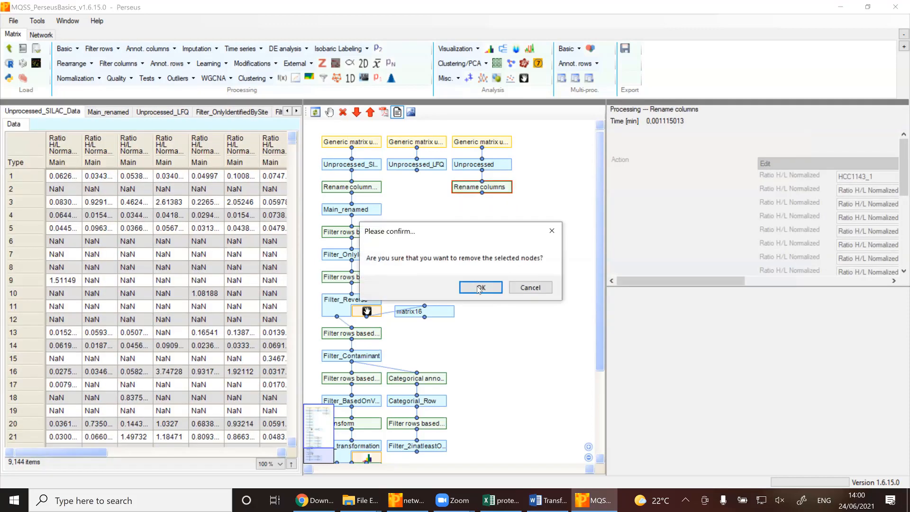
click(479, 288)
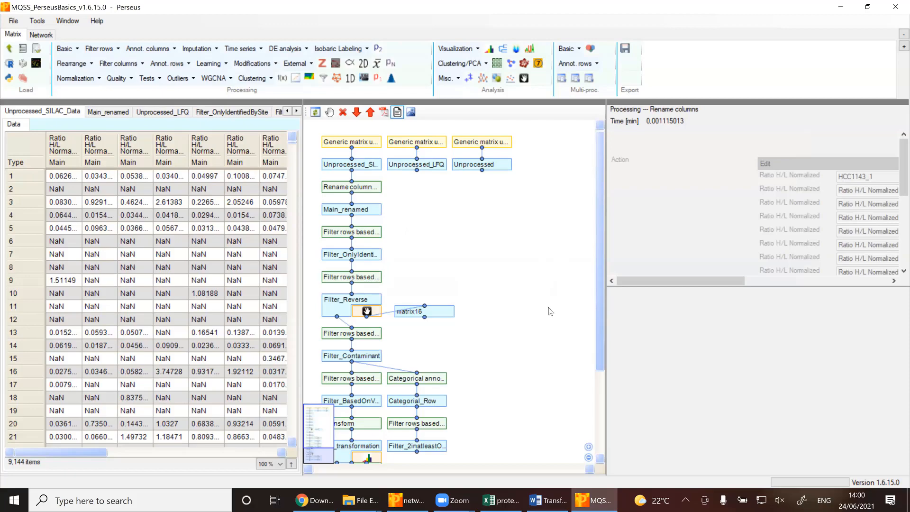
Rename the Unprocessed matrix's main columns by regular expression, with the pattern "Ratio H/L Normalized (.*)" and the replacement $1.
click(493, 167)
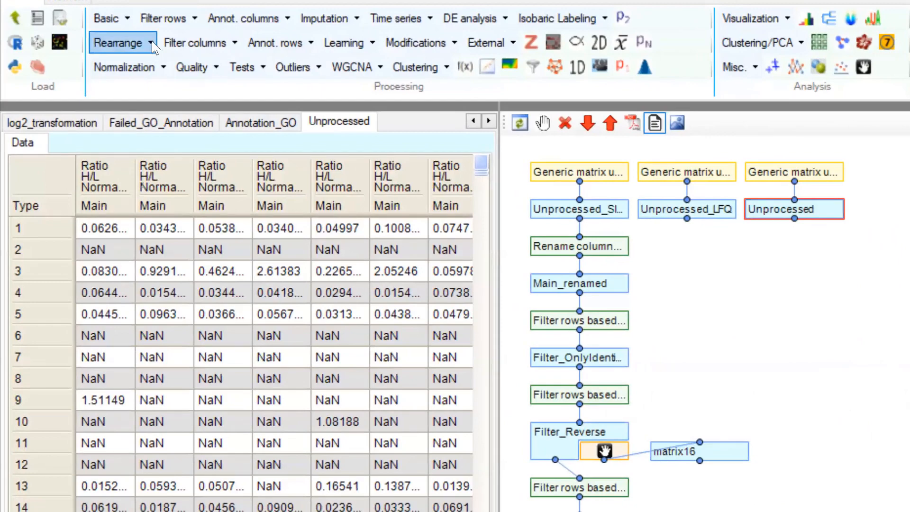
click(151, 45)
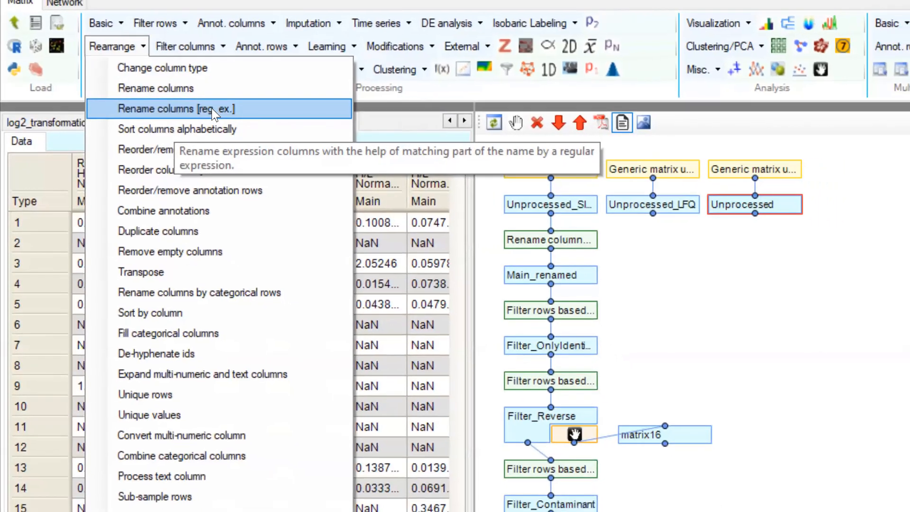
click(224, 113)
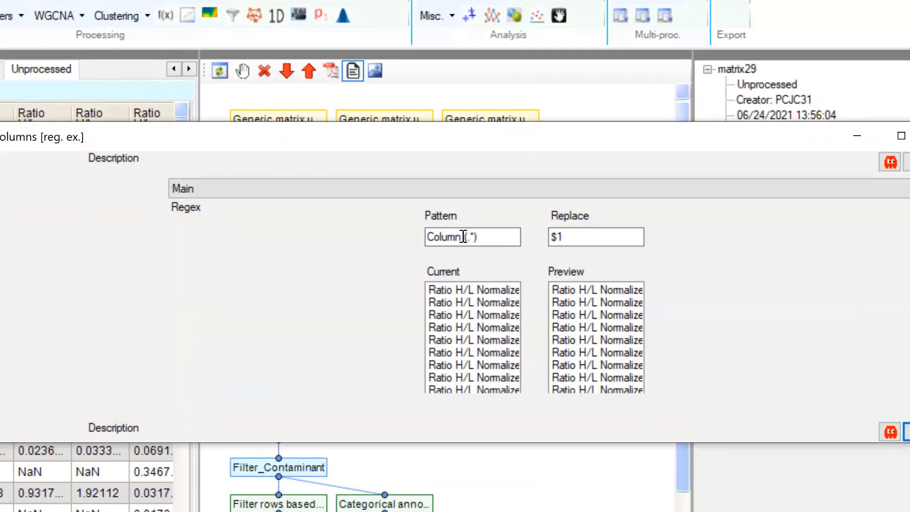
drag(463, 236, 417, 237)
text(R)
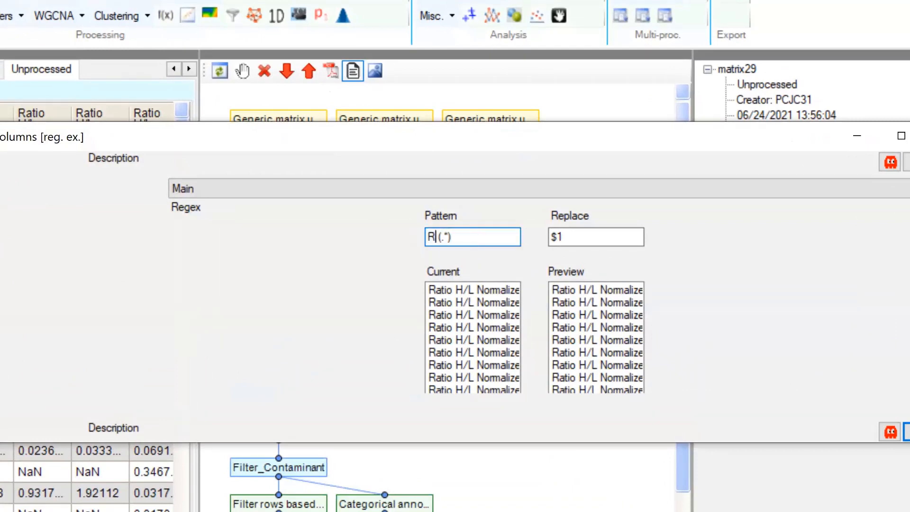
text(atio)
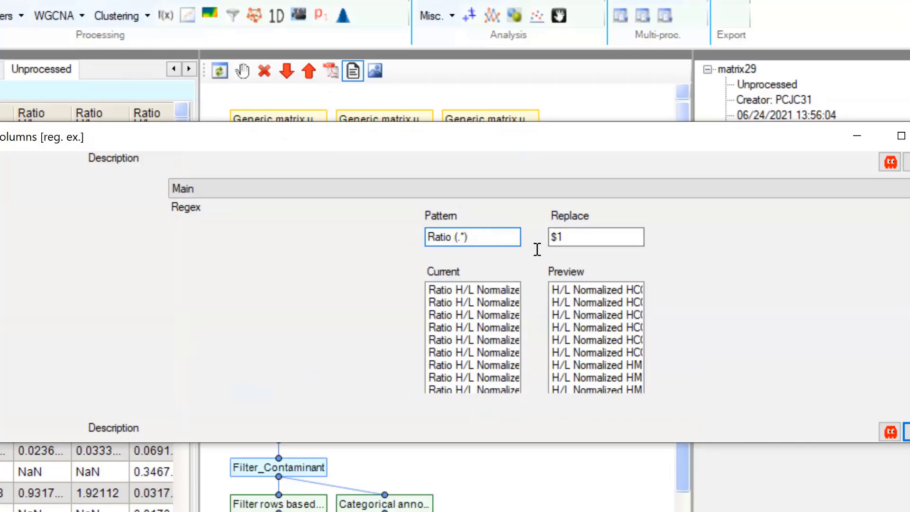
click(566, 243)
key(shift+Tab)
text(H/L )
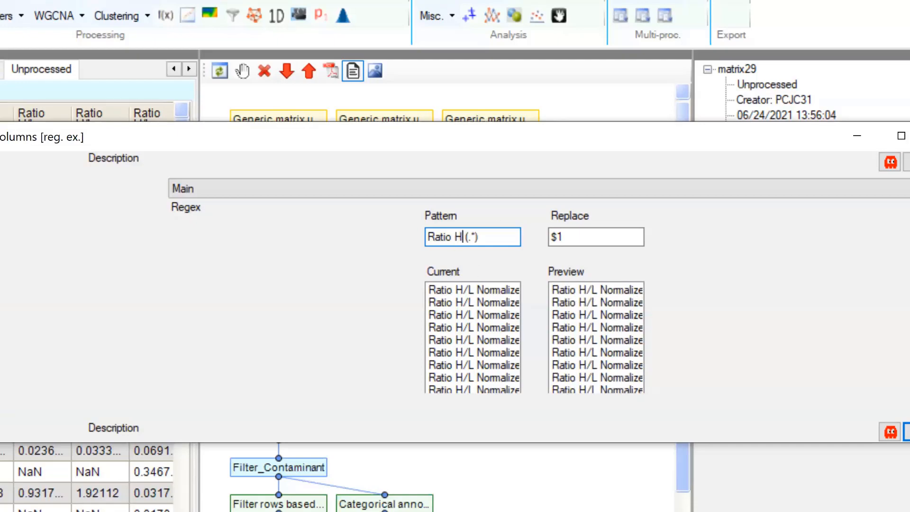
text(Normaliy)
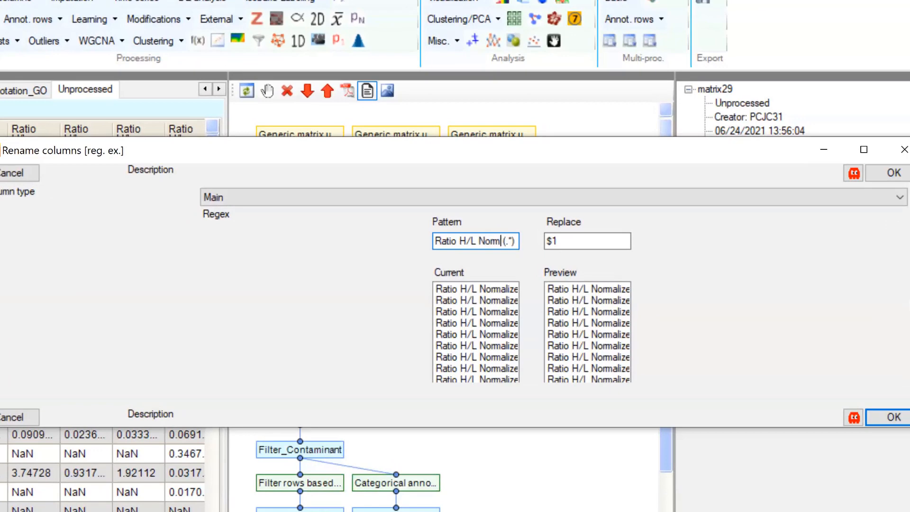
key(BackSpace)
text(zed (.*))
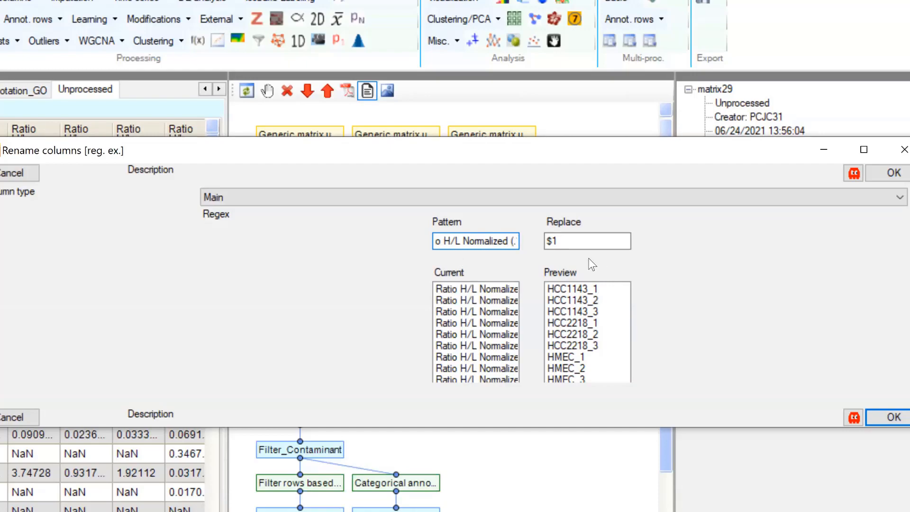
click(888, 417)
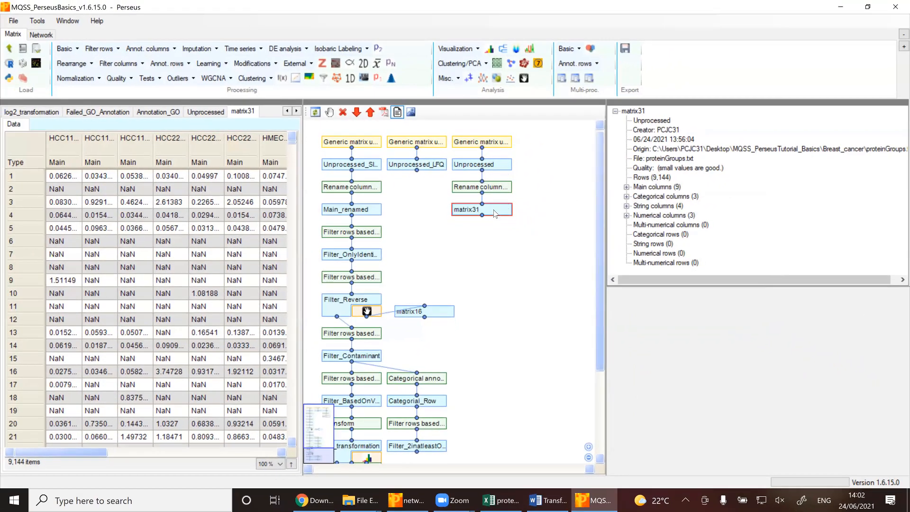
Compare the properties of the Unprocessed matrix with those of the renamed matrix31, finishing on matrix31.
click(493, 169)
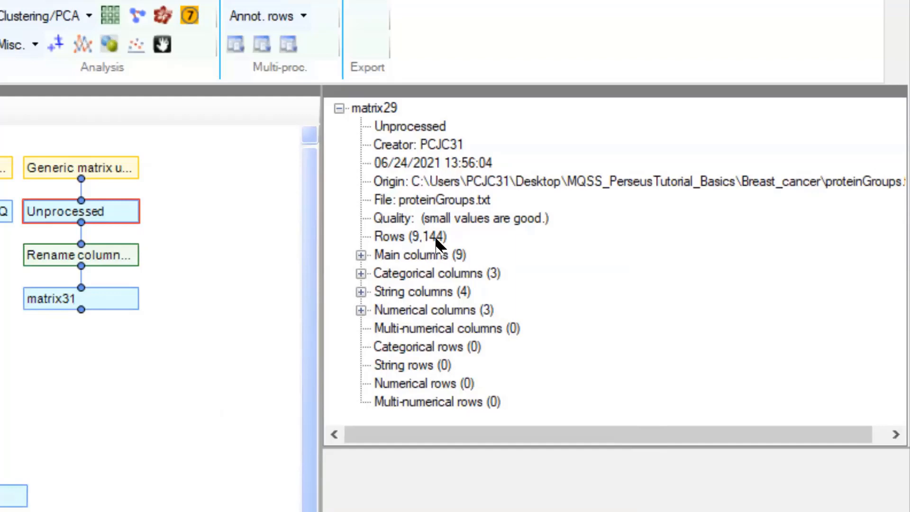
click(132, 301)
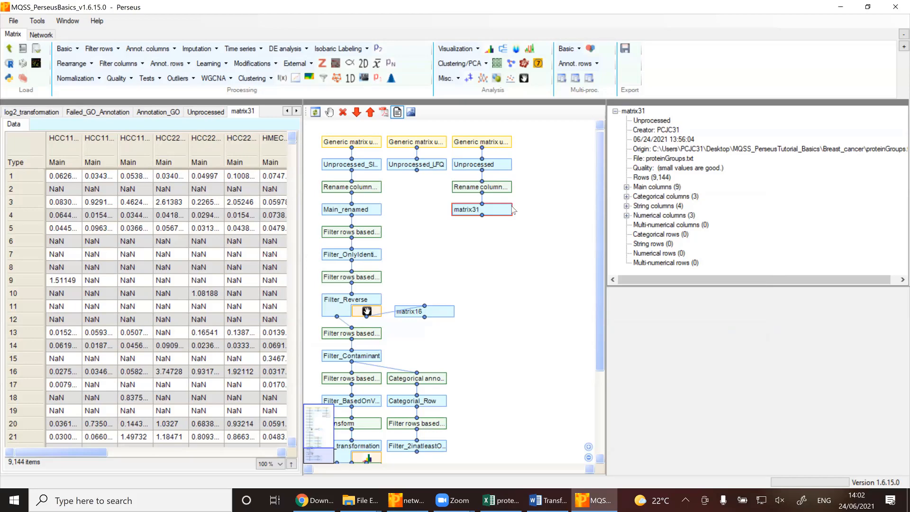
Filter matrix31's rows by the Only identified by site column, removing rows matching TRUE with the filter mode Reduce matrix.
click(117, 51)
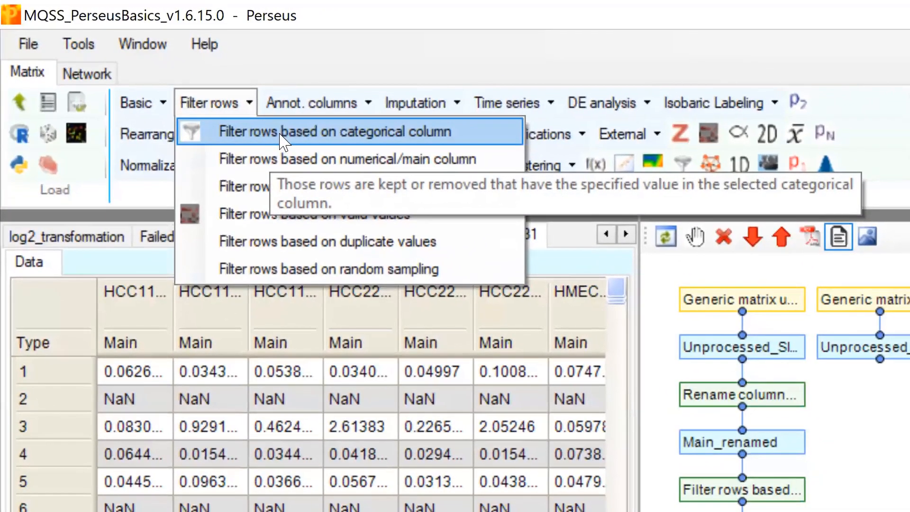
click(283, 138)
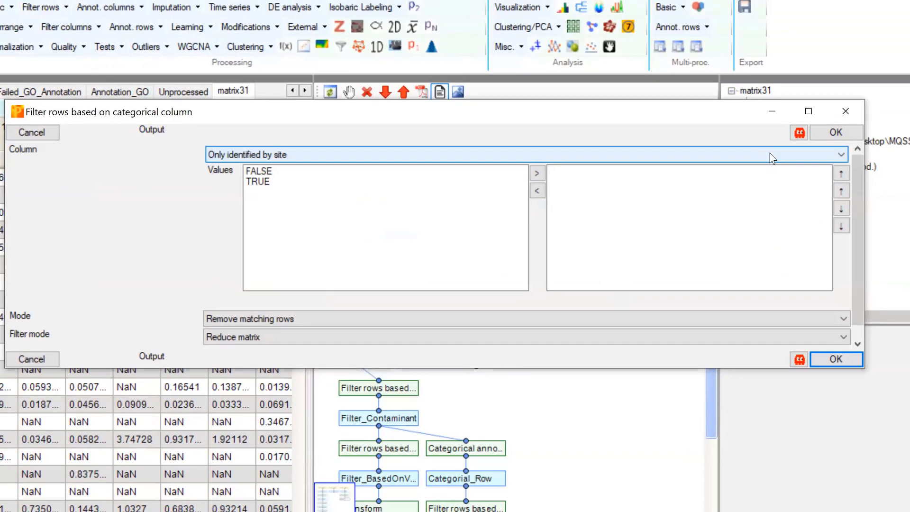
click(730, 142)
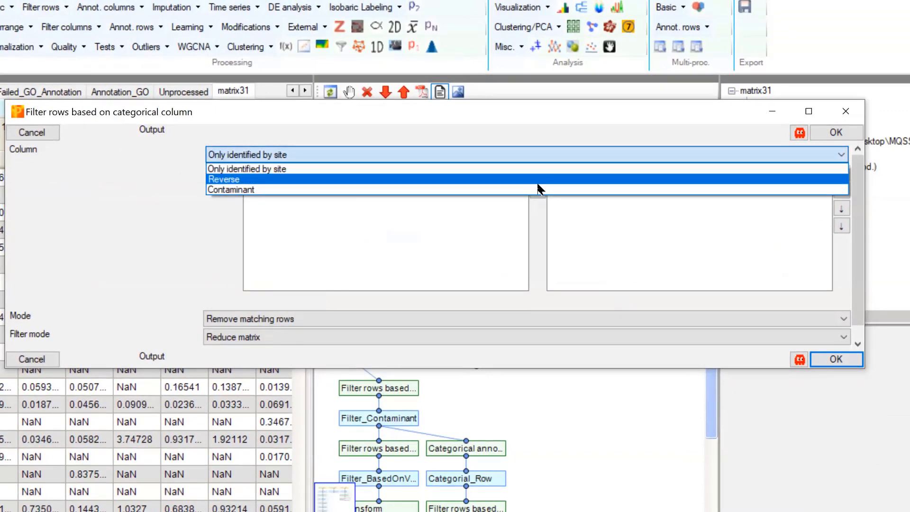
click(538, 169)
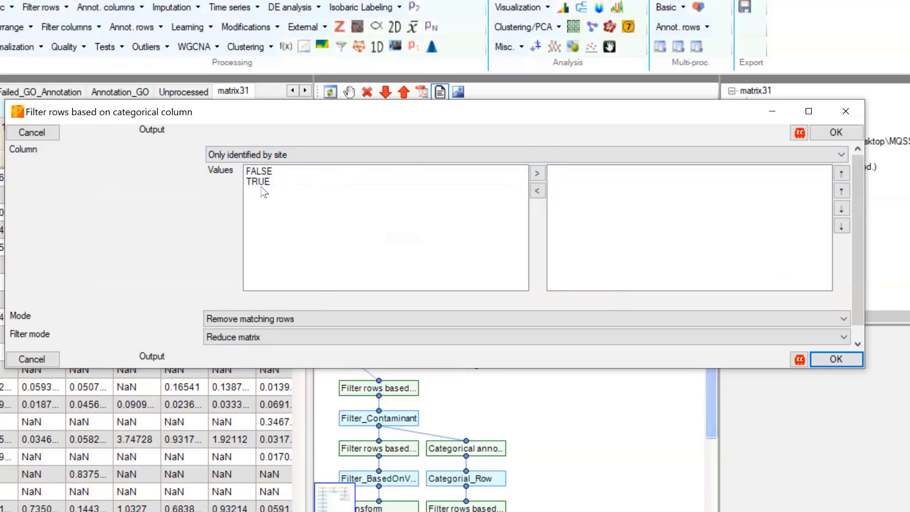
click(393, 181)
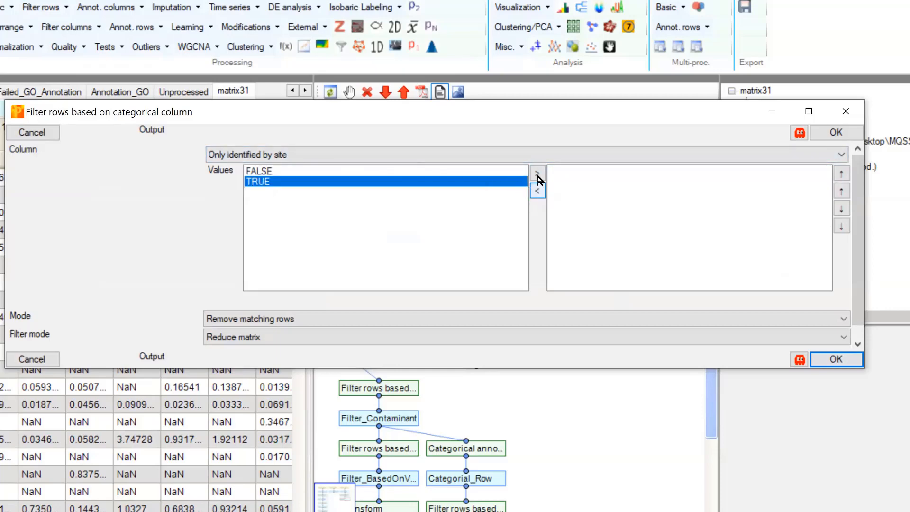
click(537, 174)
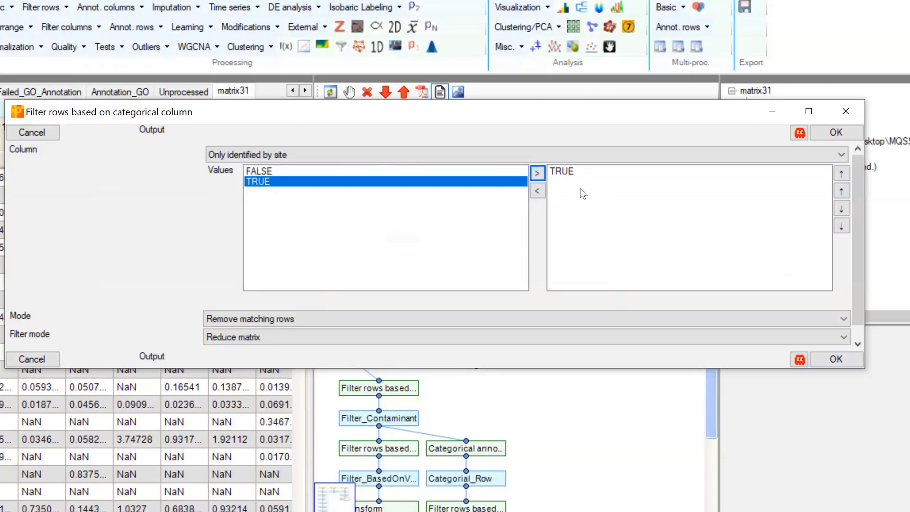
click(283, 317)
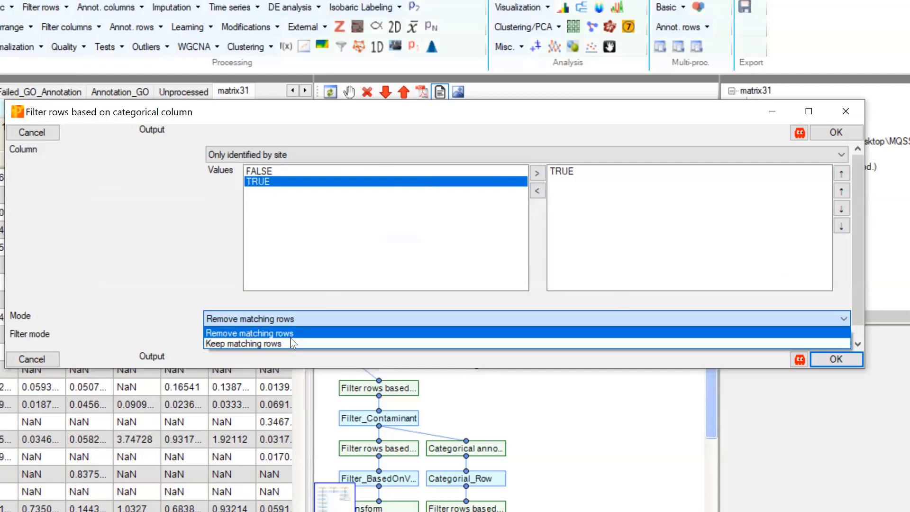
click(291, 338)
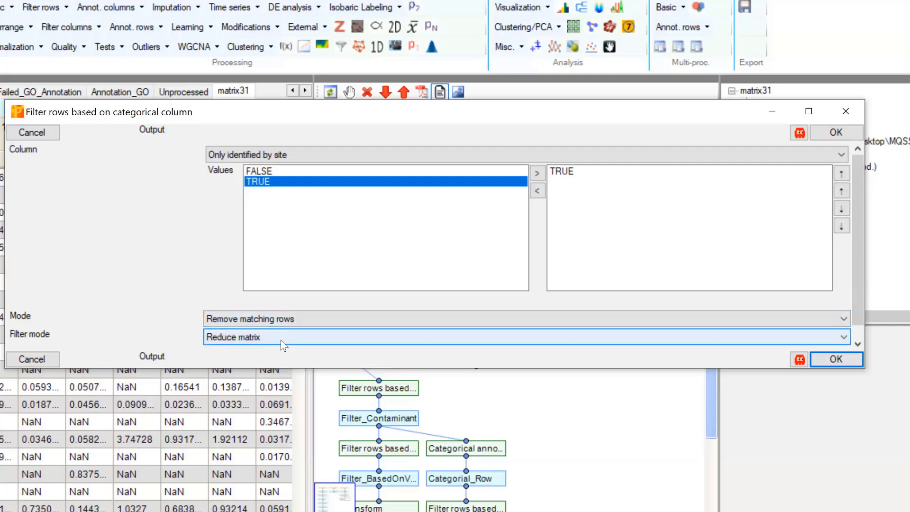
click(285, 338)
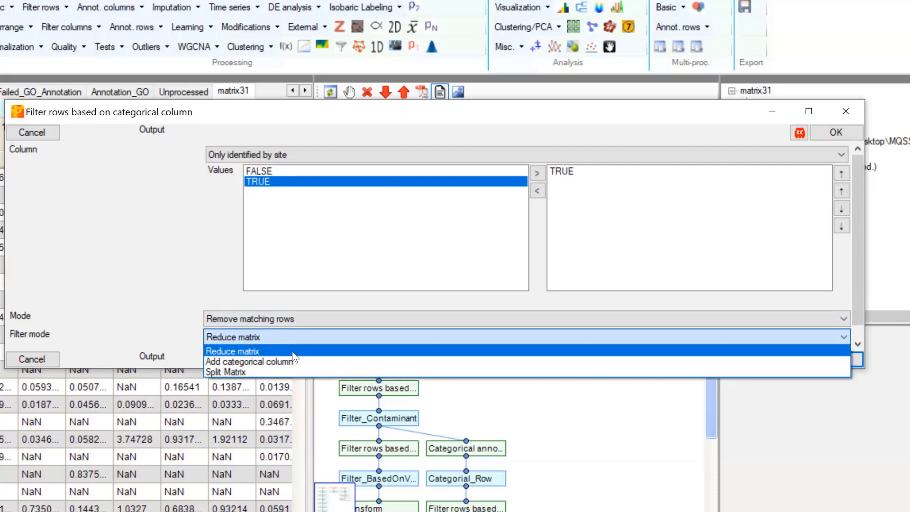
click(292, 351)
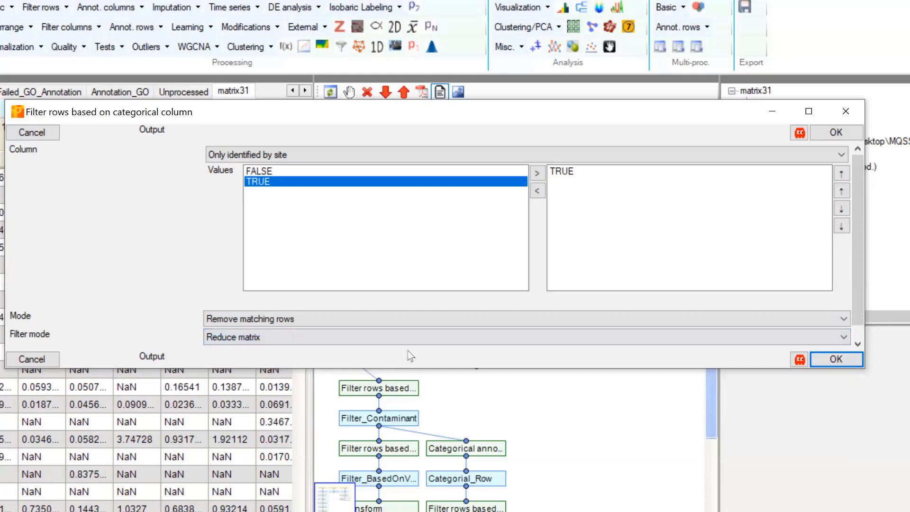
click(849, 358)
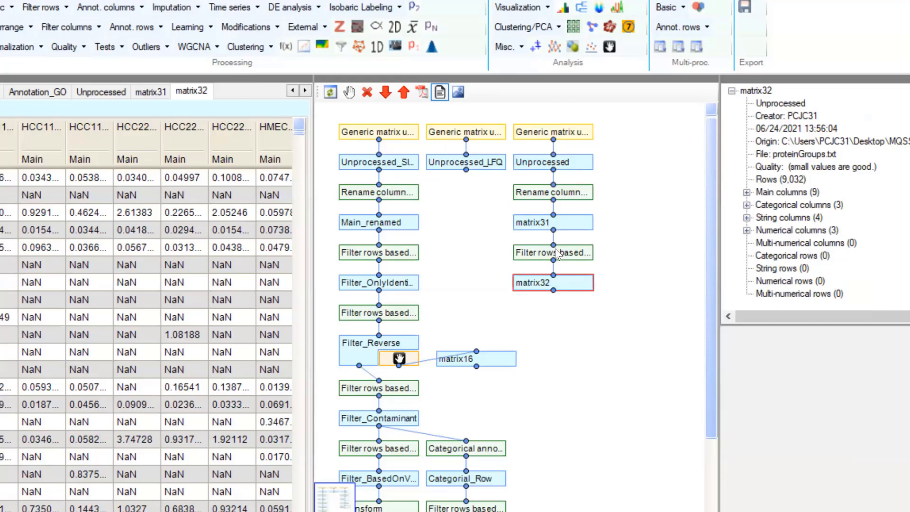
click(577, 224)
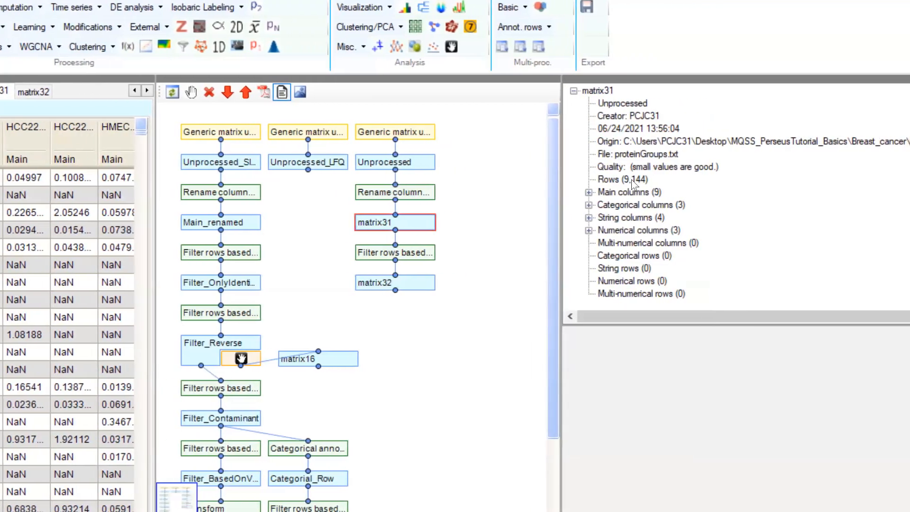
Filter matrix32's rows by the categorical column Reverse, removing rows that match + with the filter mode Reduce matrix.
click(358, 281)
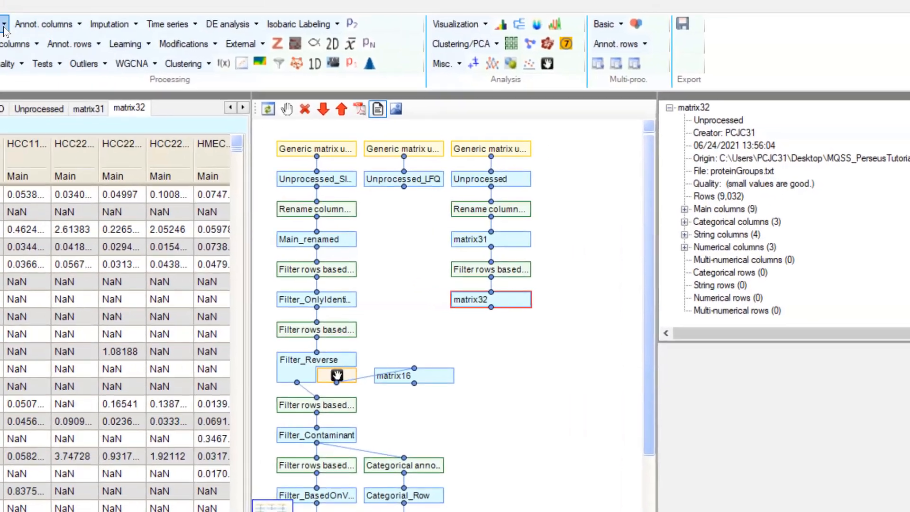
click(142, 41)
click(173, 60)
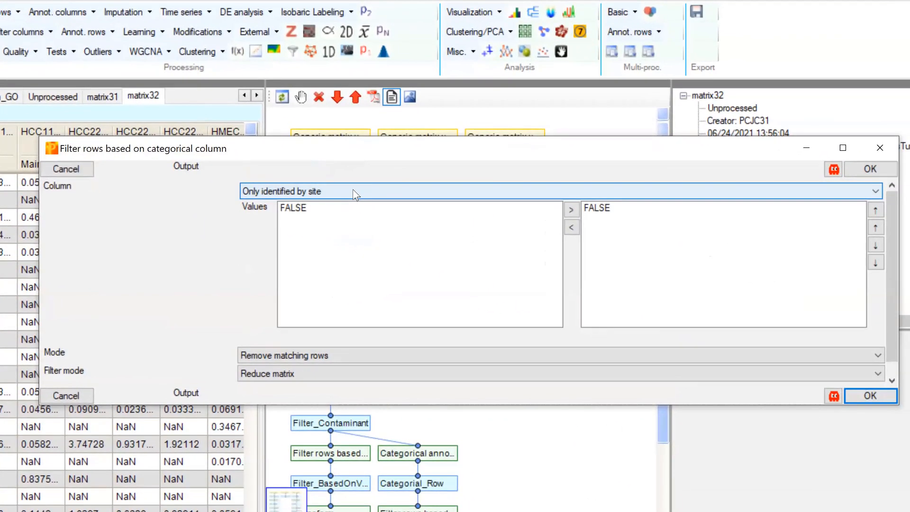
click(353, 189)
click(341, 216)
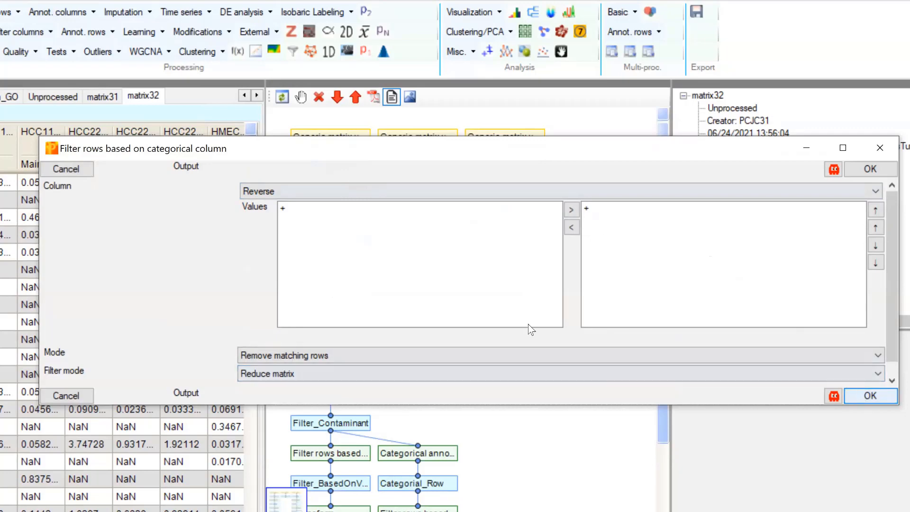
click(868, 396)
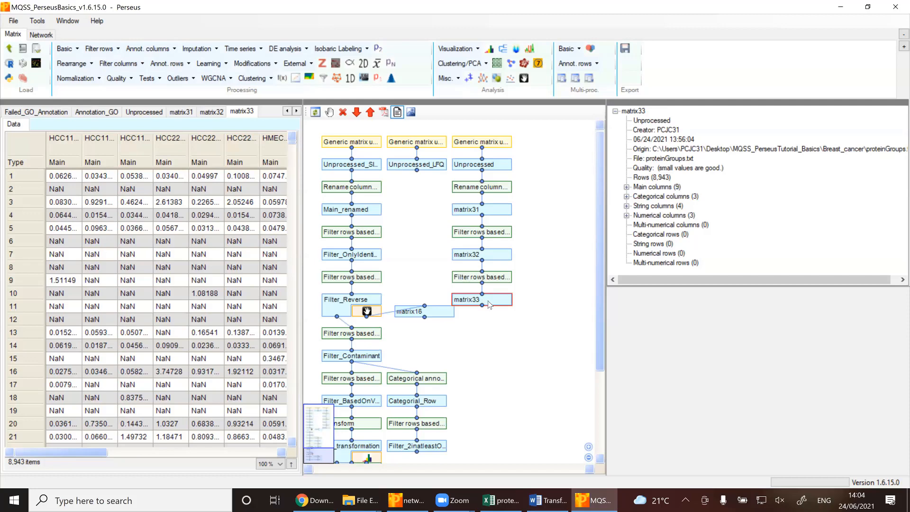
Add a Select rows manually analysis to matrix33 and use it to remove the first row into a new matrix.
click(524, 78)
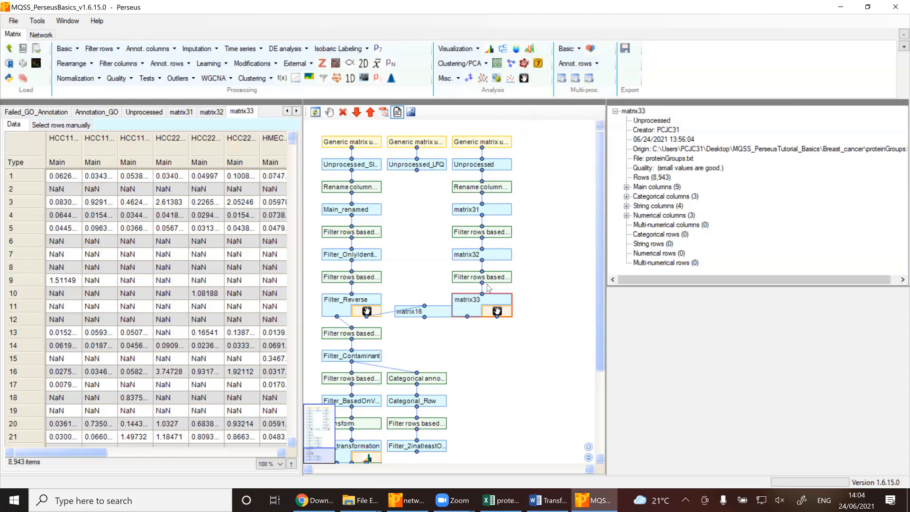
click(497, 311)
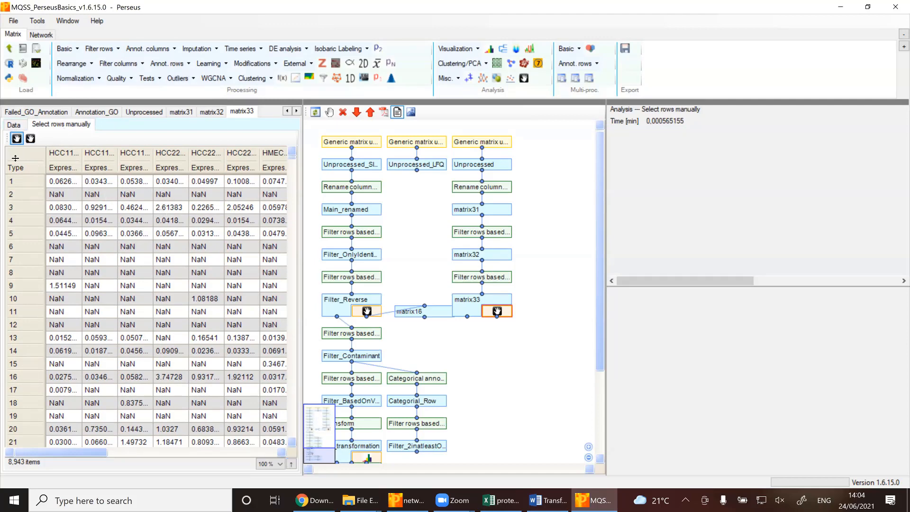
drag(99, 457, 58, 451)
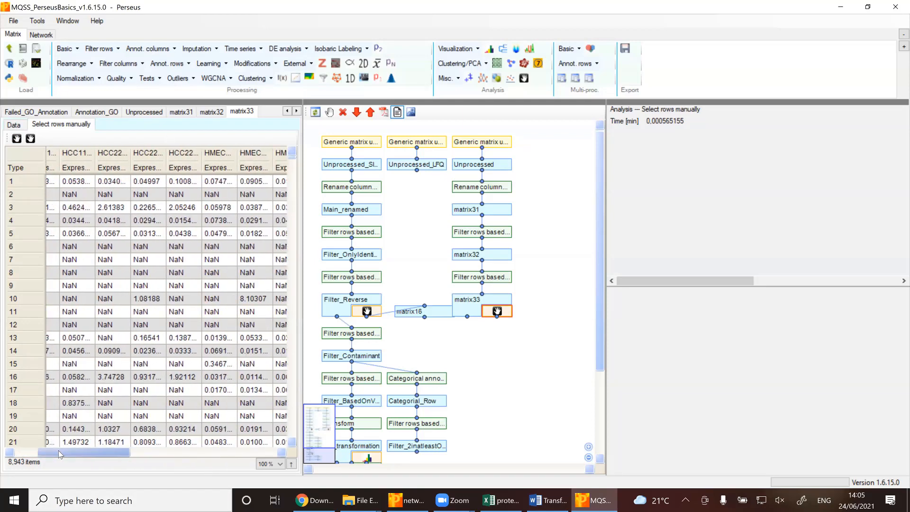
click(35, 180)
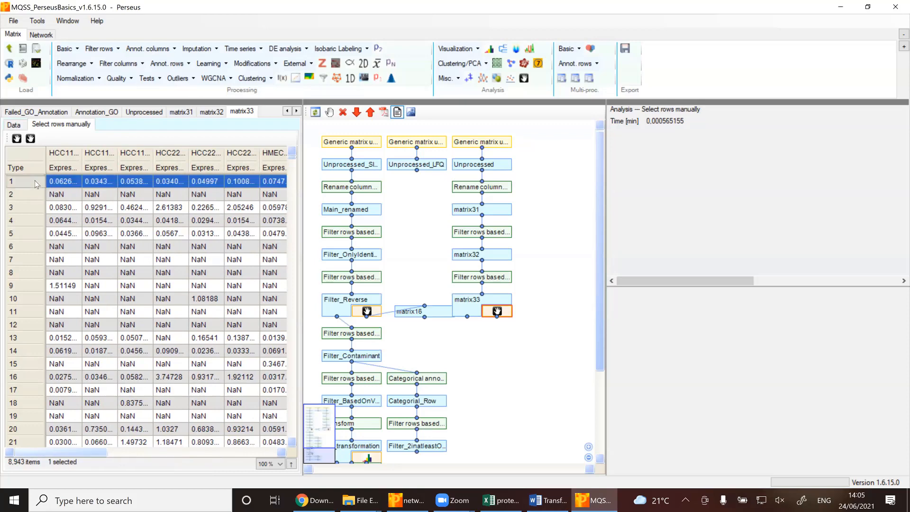
click(17, 139)
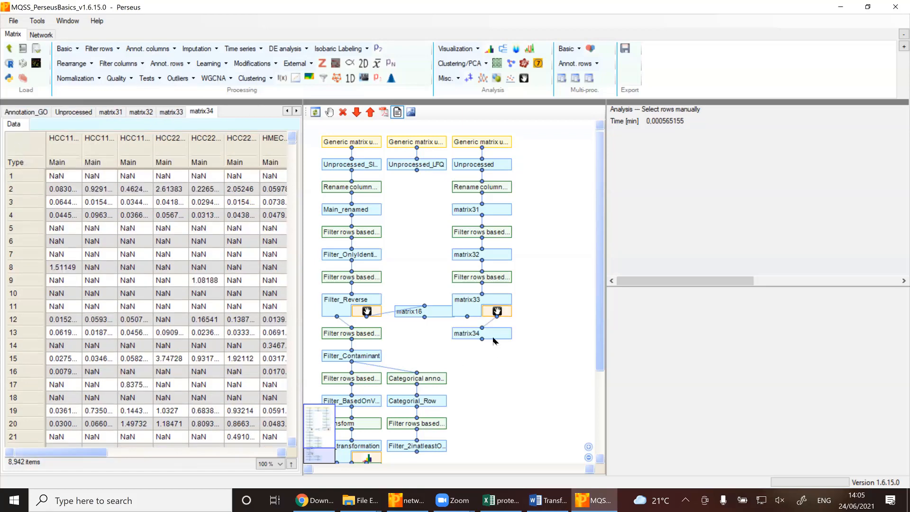
Compare the properties of matrix33 and matrix34, and move the matrix34 node beside matrix33 in the workflow.
click(467, 302)
click(466, 302)
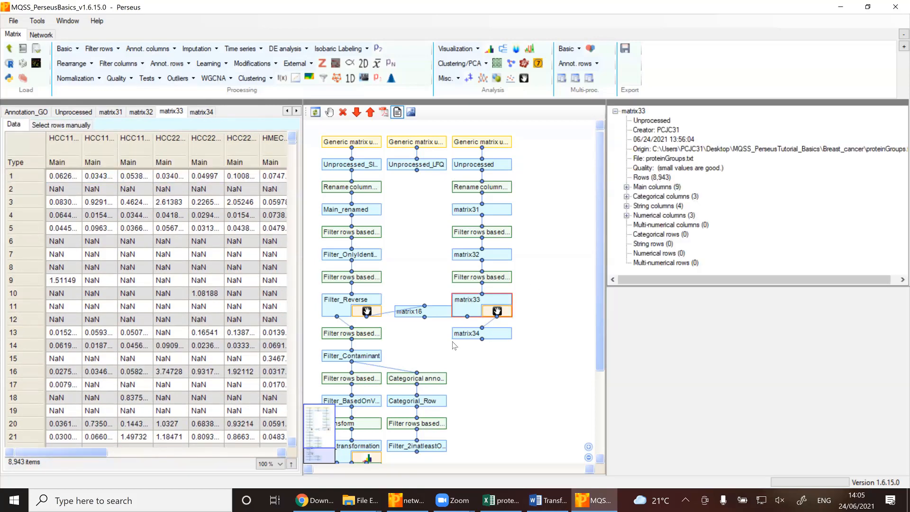
click(466, 334)
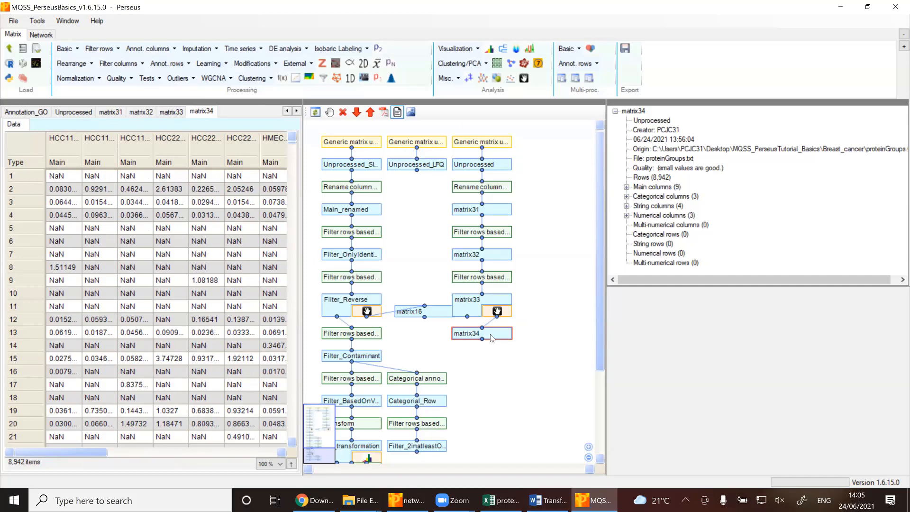
drag(489, 337, 546, 303)
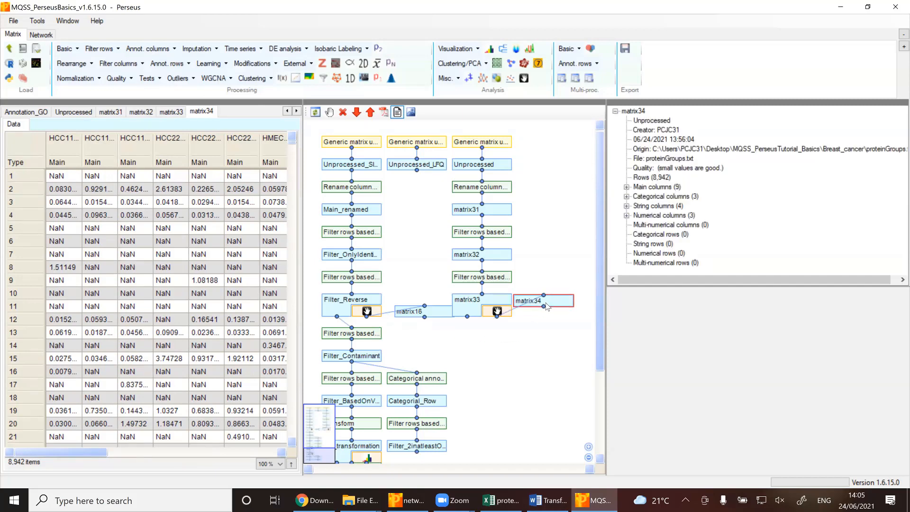
Filter matrix33's rows by the categorical column Contaminant, removing rows that match + with the filter mode Reduce matrix.
click(478, 308)
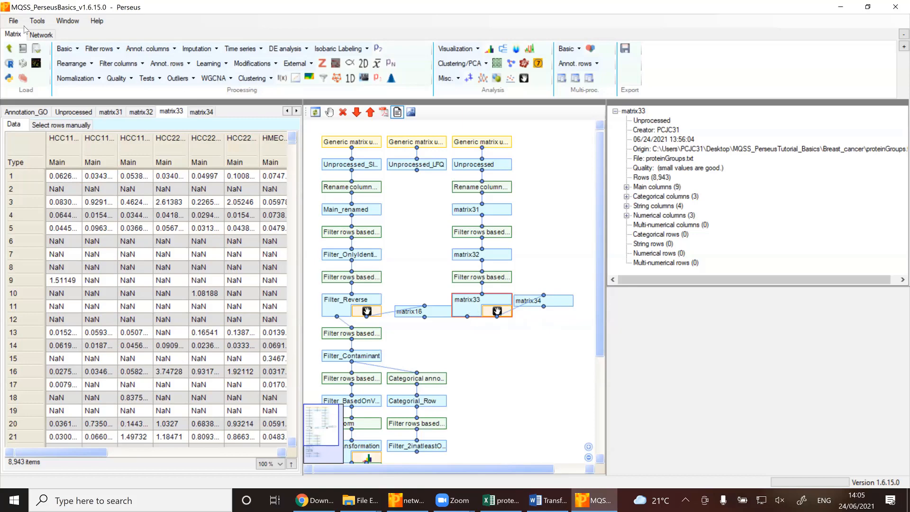
click(101, 49)
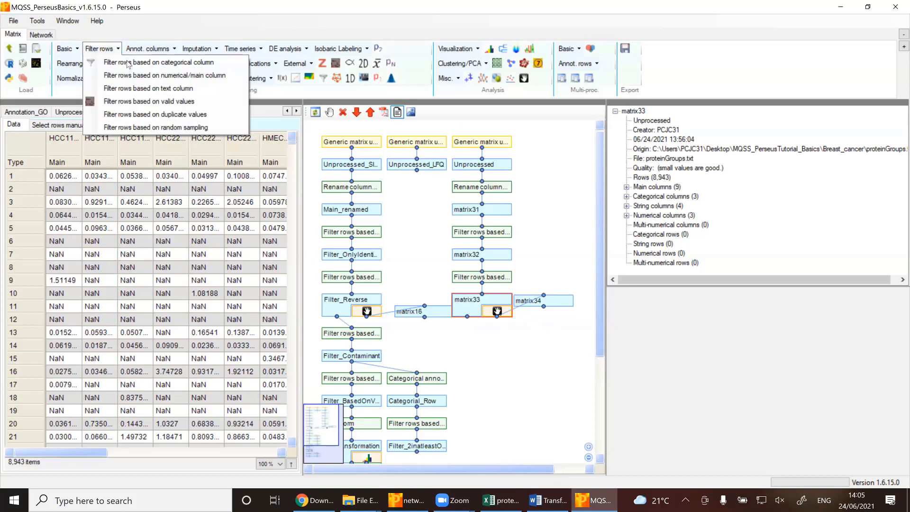
click(113, 49)
click(114, 49)
click(123, 64)
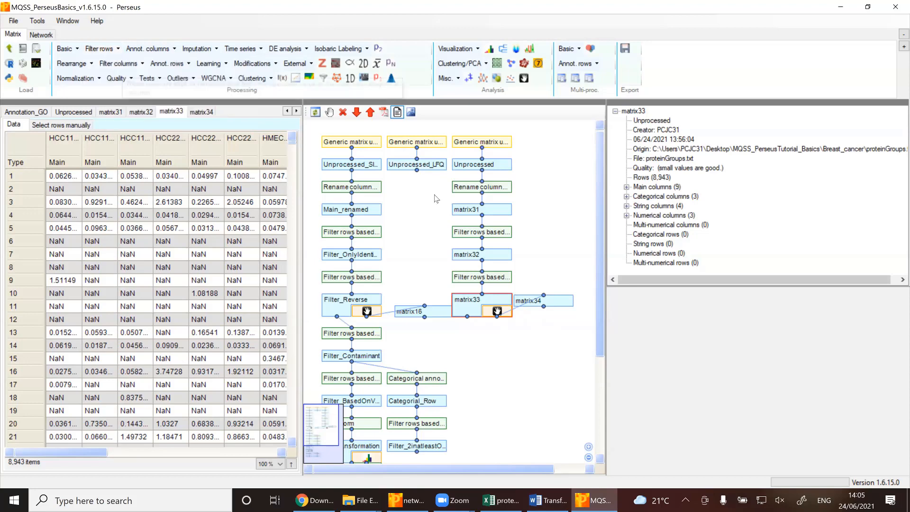
click(346, 182)
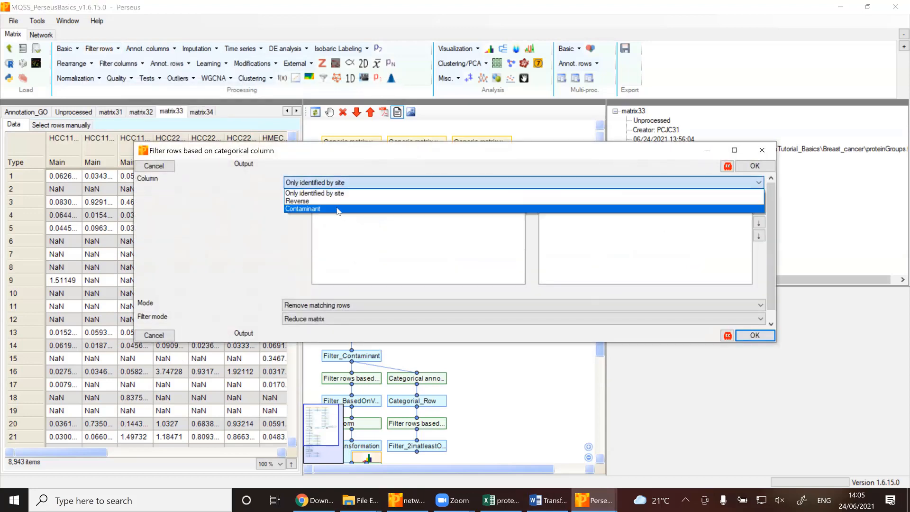
click(339, 210)
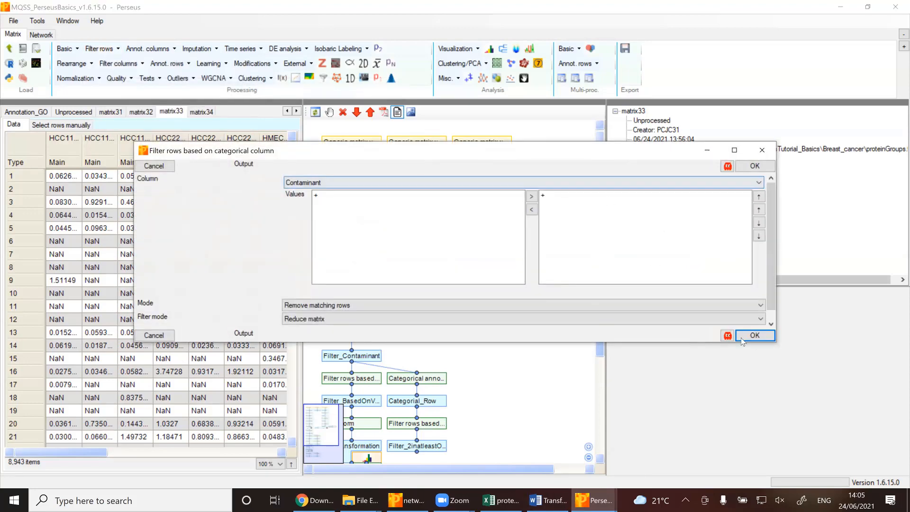
click(754, 336)
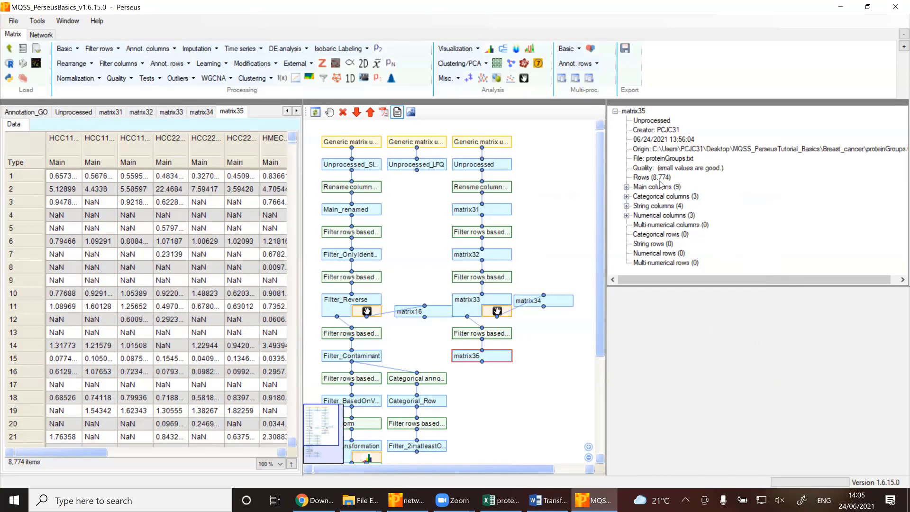
click(10, 22)
click(623, 324)
click(77, 48)
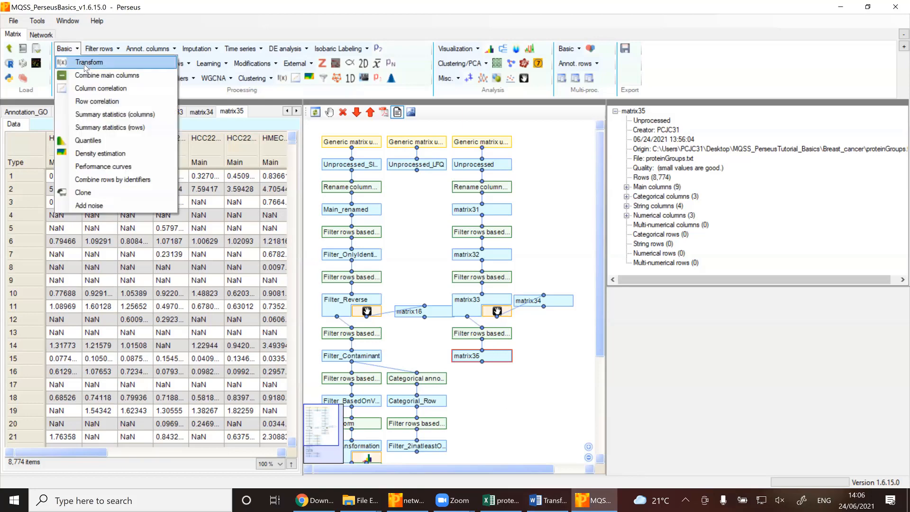
click(86, 64)
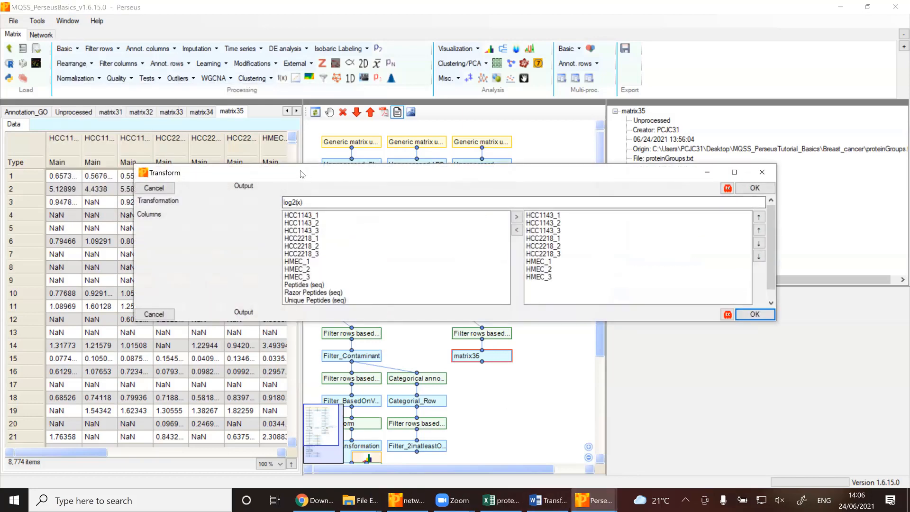
drag(301, 175, 187, 156)
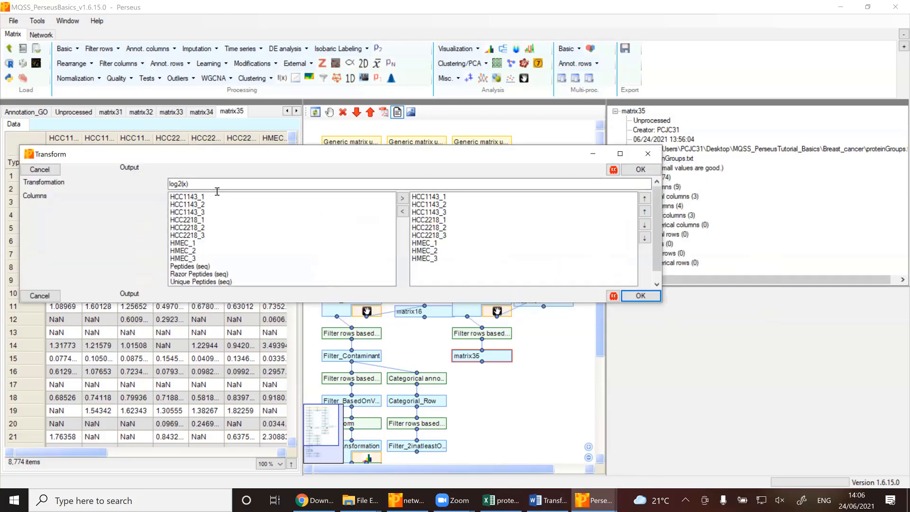
click(647, 154)
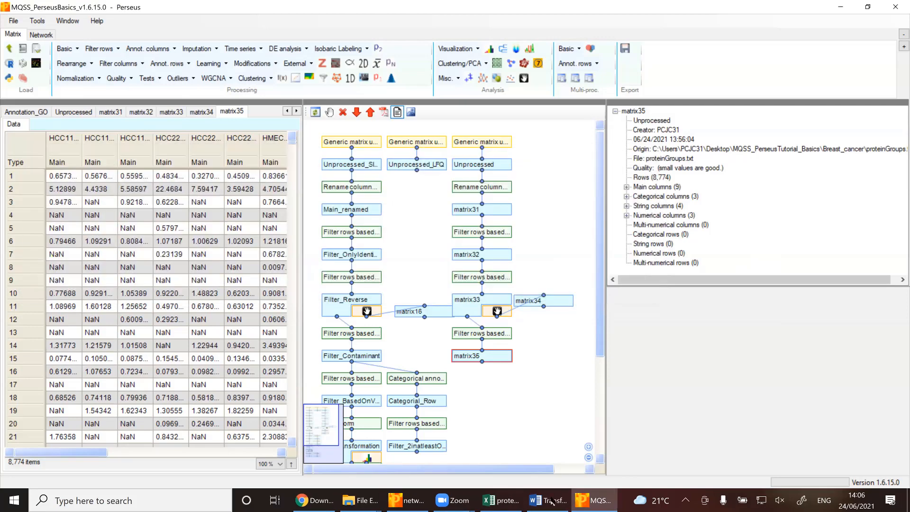
Switch to the Transformations document in Word to read how the ratio is switched from H/L to L/H.
click(548, 500)
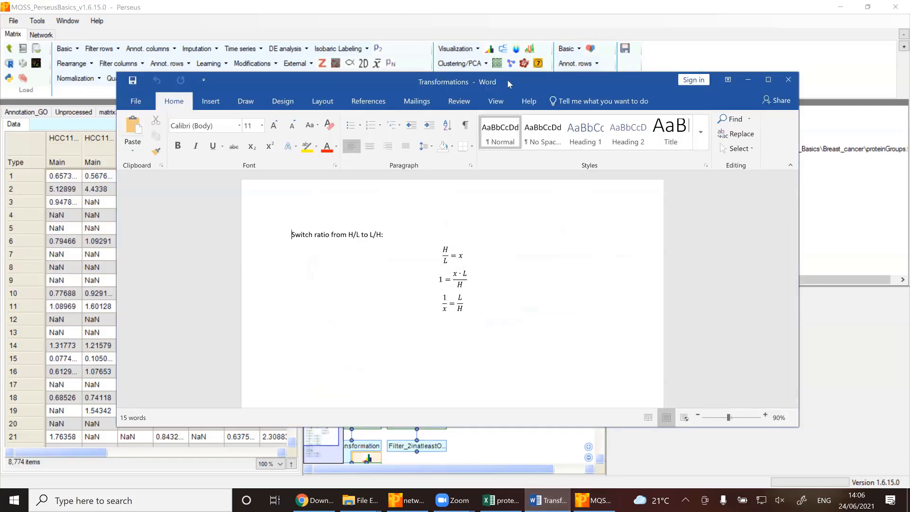
Return to Perseus, transform matrix35's HCC1143, HCC2218 and HMEC columns with the formula 1/x, and compare the new values with matrix35.
drag(508, 85, 421, 54)
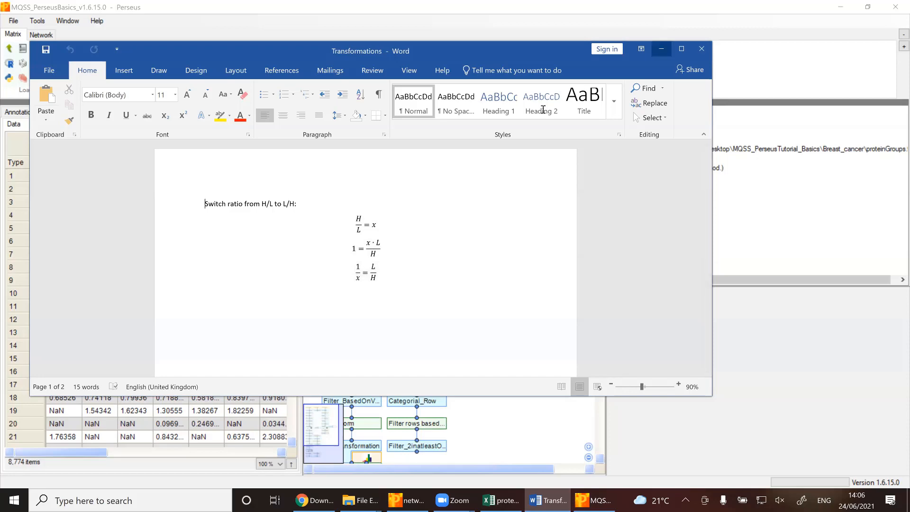
click(662, 49)
click(77, 48)
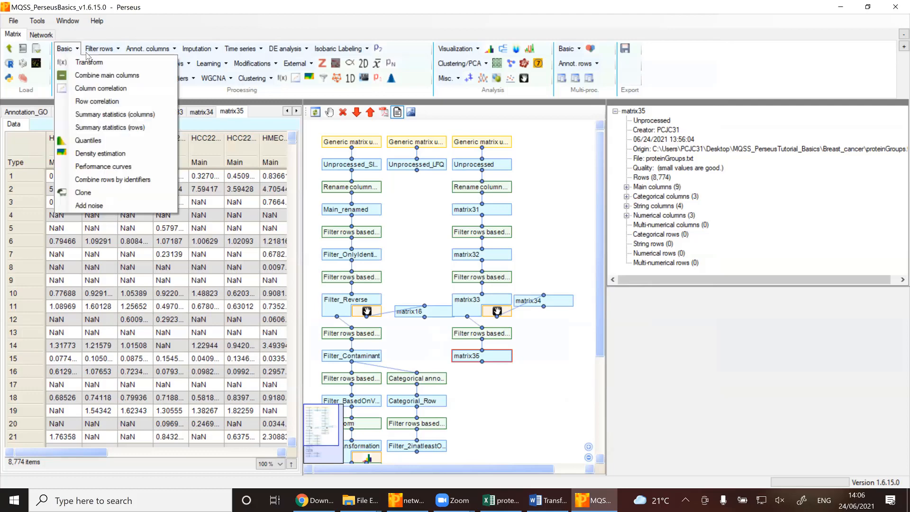
click(79, 50)
click(79, 51)
click(89, 62)
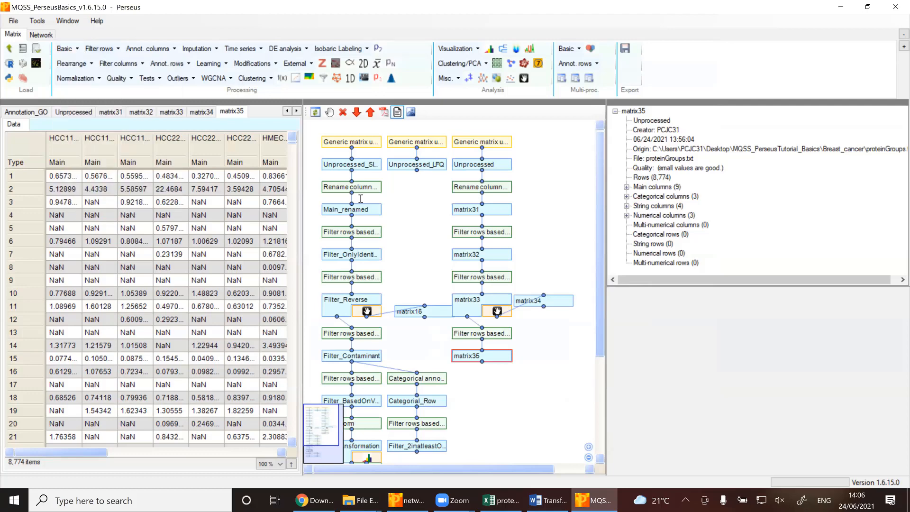
drag(340, 202, 280, 201)
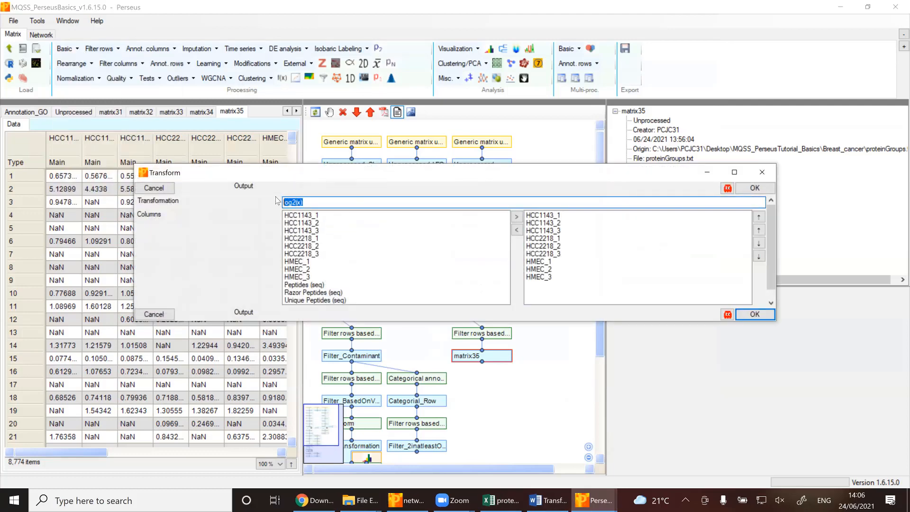
text(1/)
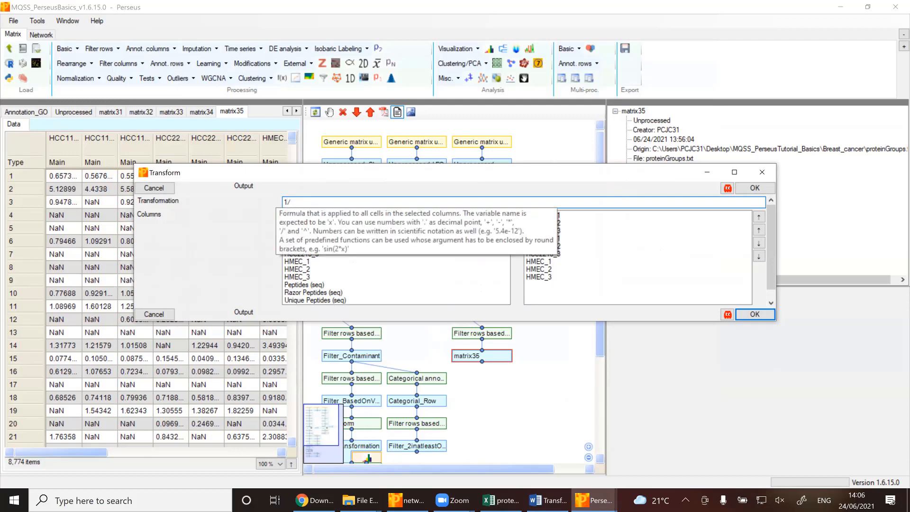
text(x)
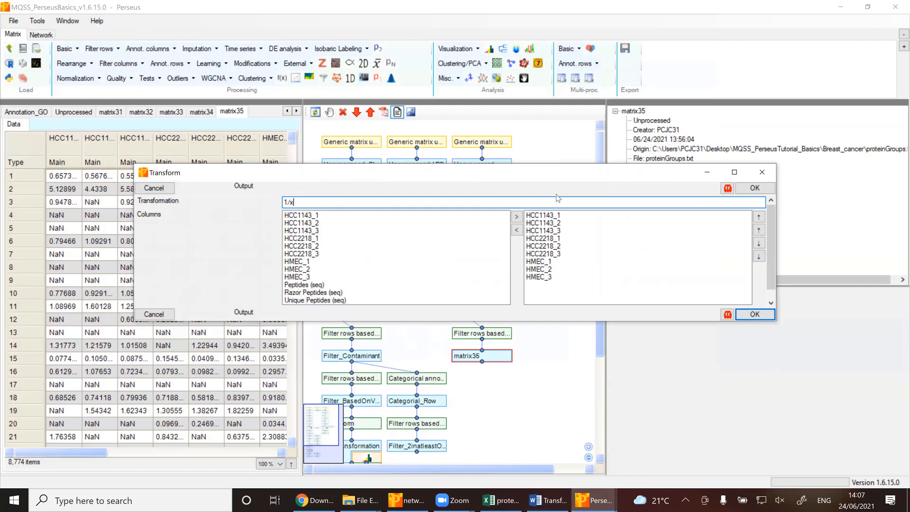
click(745, 314)
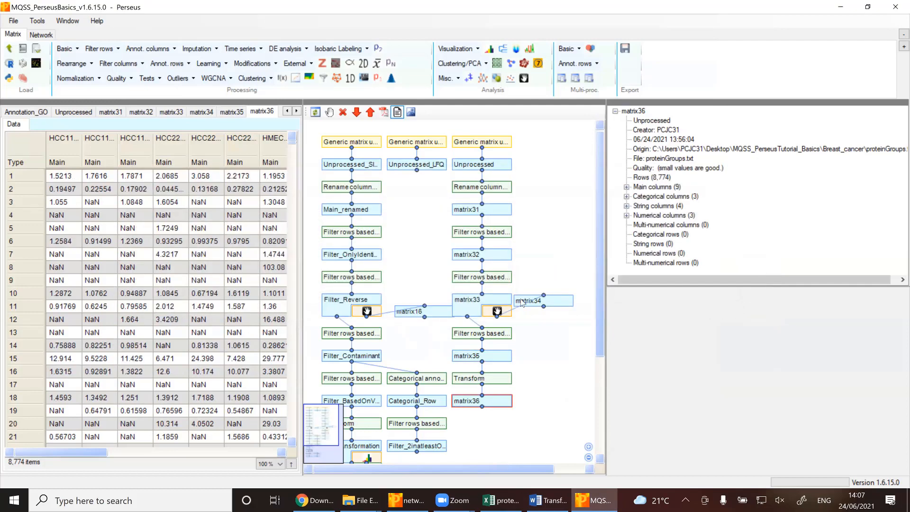
click(478, 355)
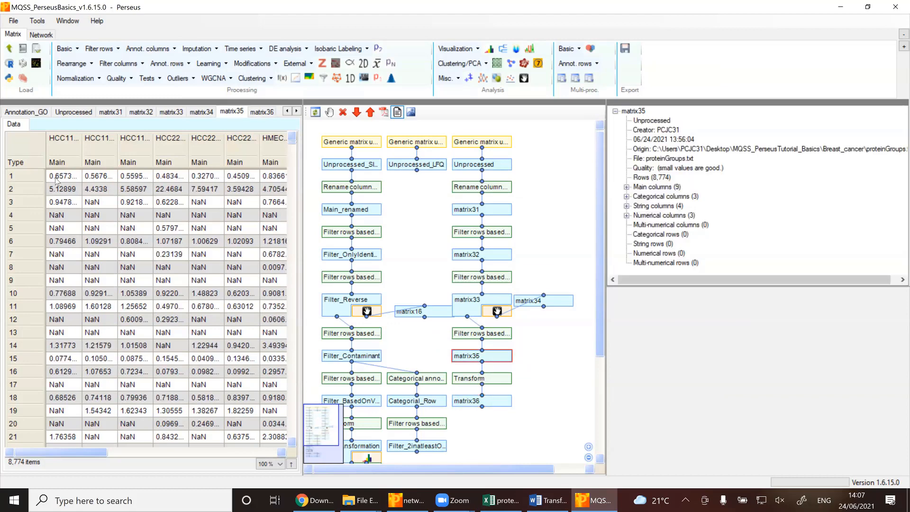
click(474, 402)
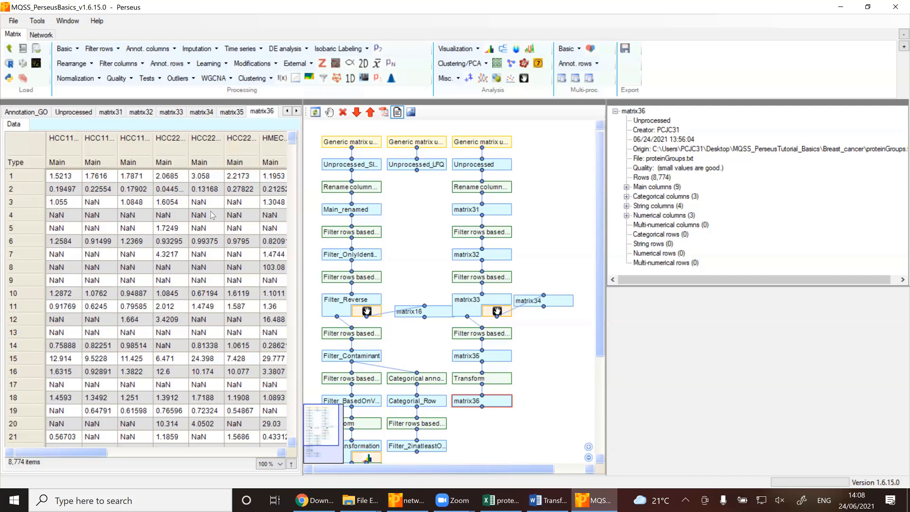
Switch to the Transformations document in Word and read the equations explaining why a log2 transformation is used.
click(554, 500)
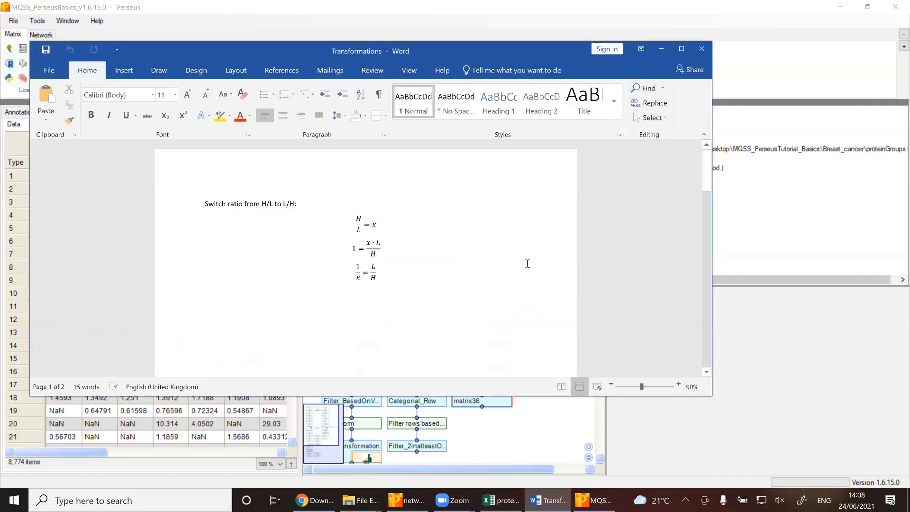
scroll(529, 246, down, 5)
scroll(529, 245, down, 5)
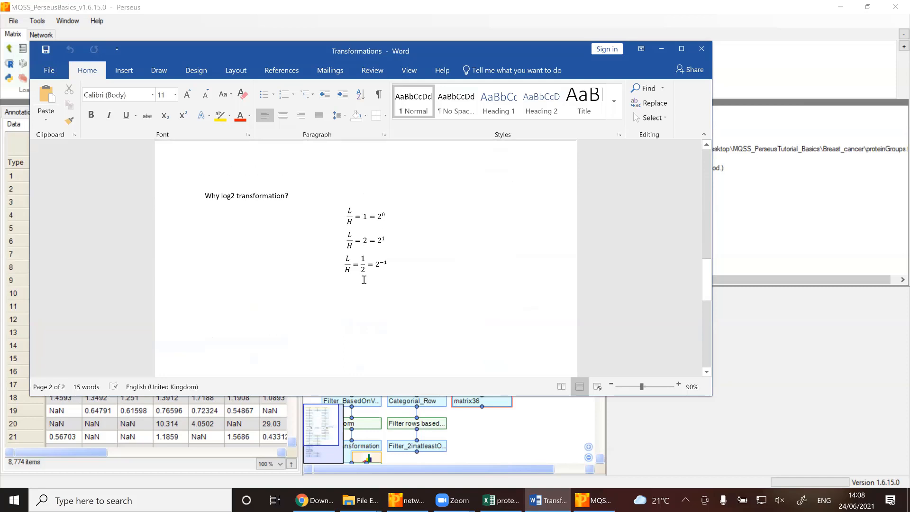
click(350, 210)
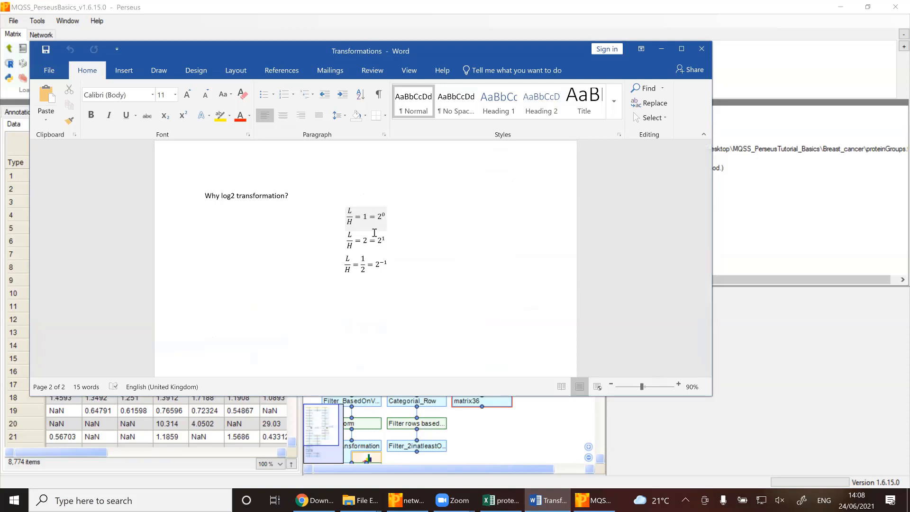
click(354, 237)
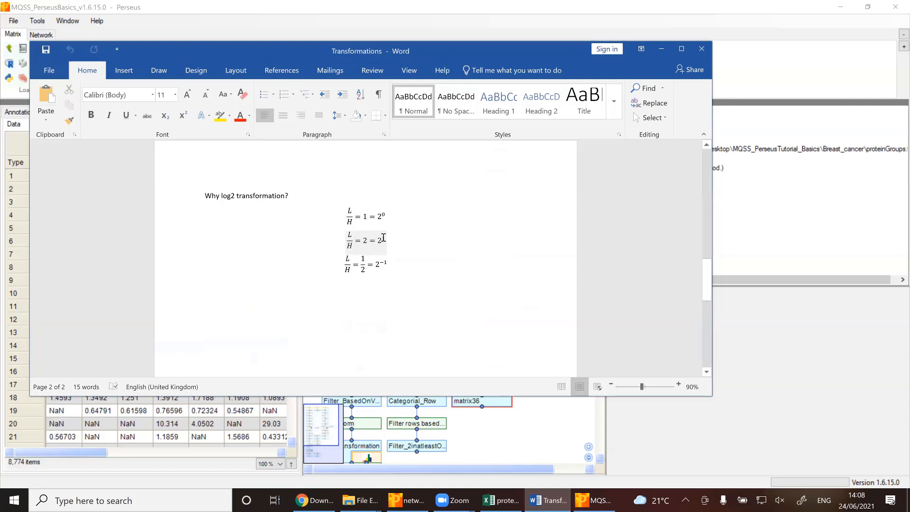
click(350, 260)
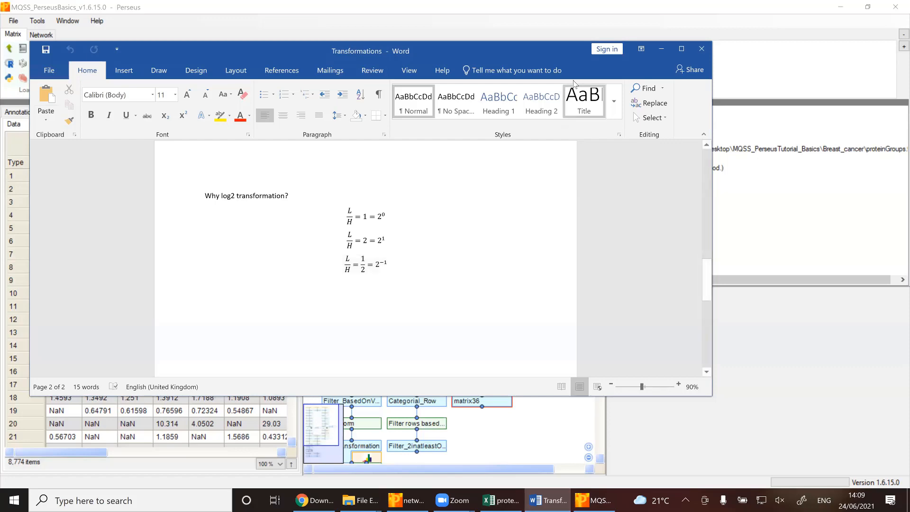
Return to Perseus, transform matrix36's HCC1143, HCC2218 and HMEC columns with log2(x), and compare the new values with matrix36.
click(671, 50)
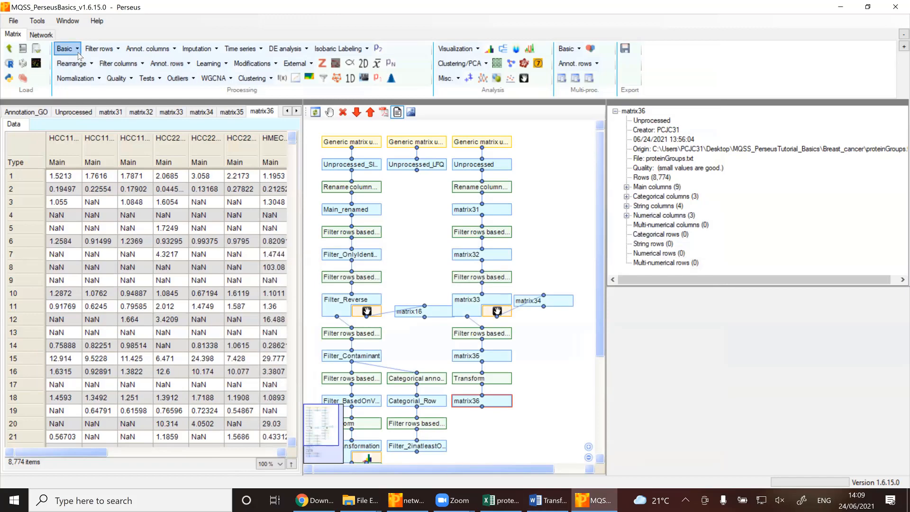
click(78, 51)
click(76, 62)
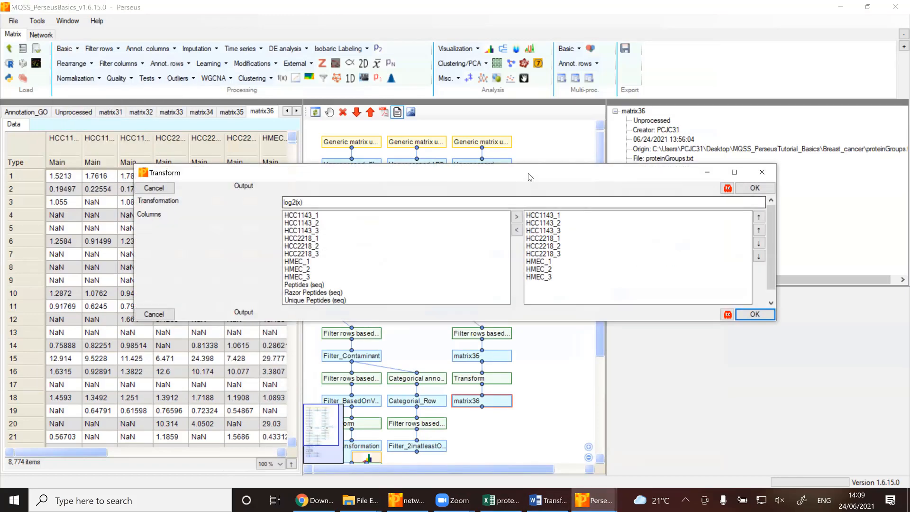
drag(520, 171, 432, 151)
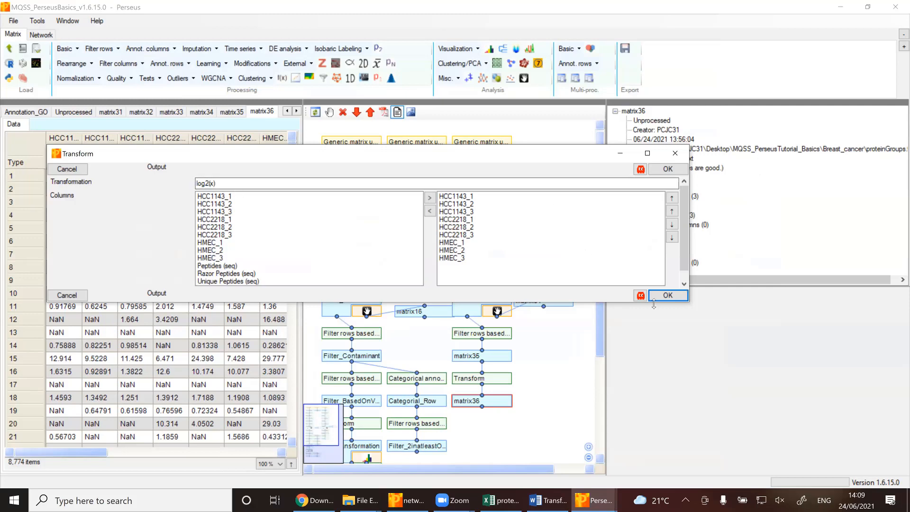
click(666, 296)
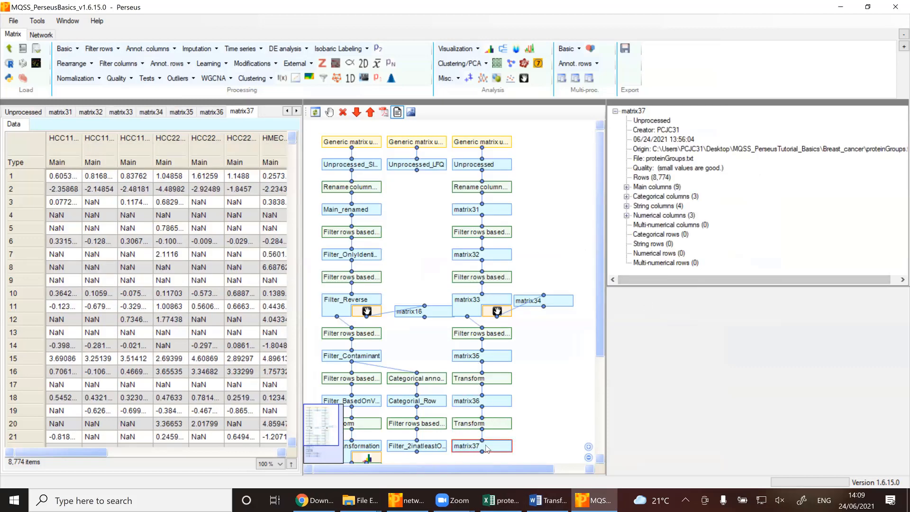
click(489, 402)
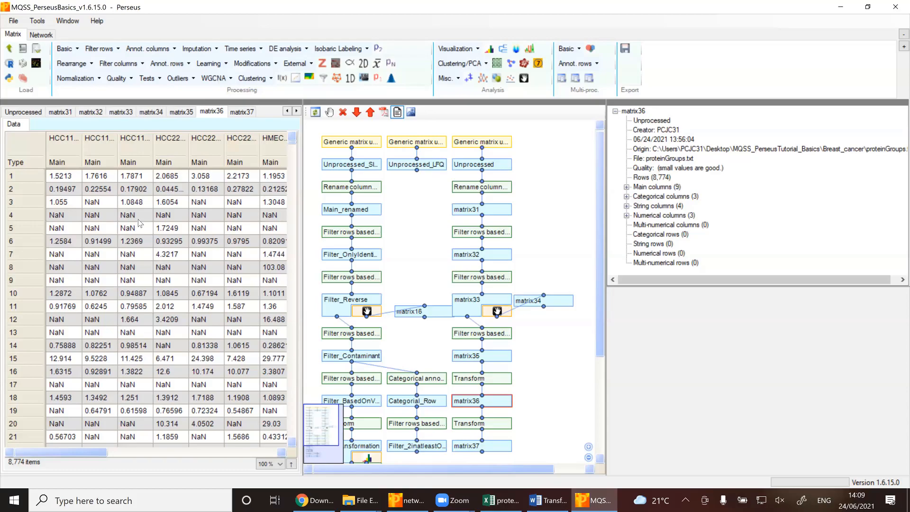
click(466, 445)
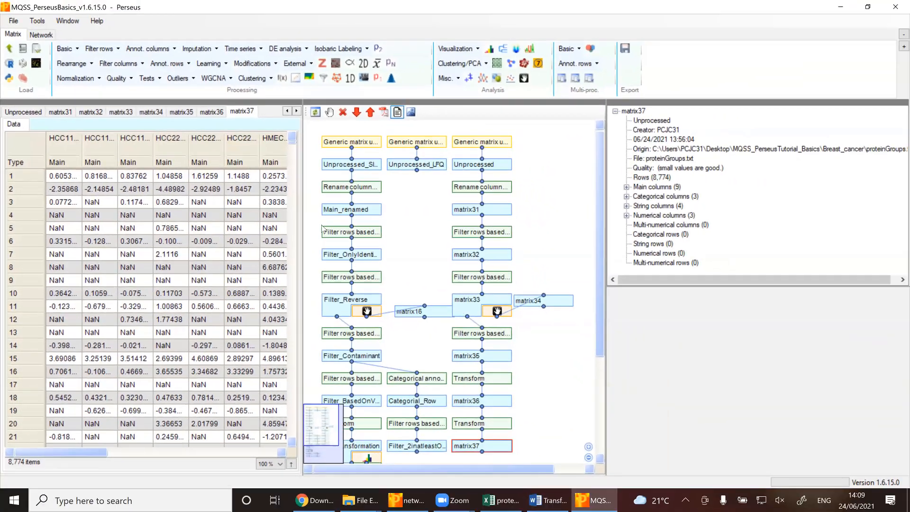
Start filtering matrix37's rows based on valid values, with minimum valids as a percentage of 70 and values required to be Valid.
drag(600, 255, 600, 331)
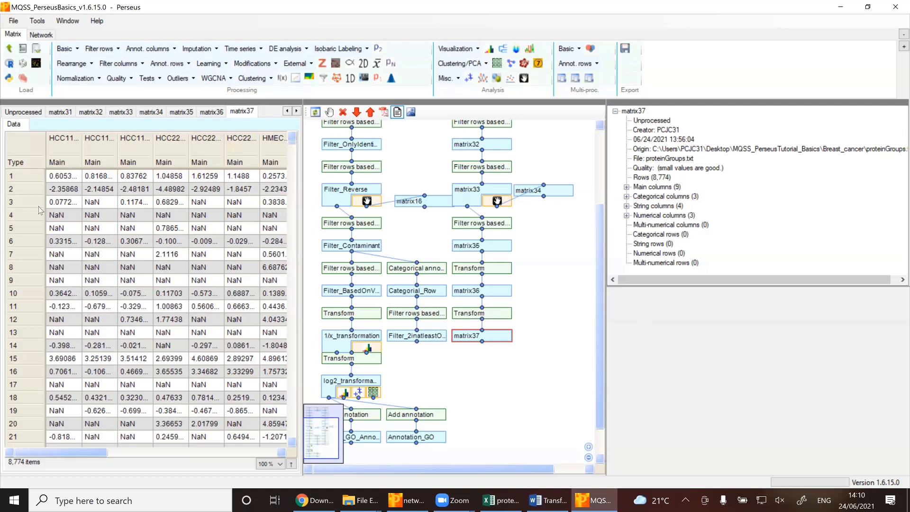
click(119, 52)
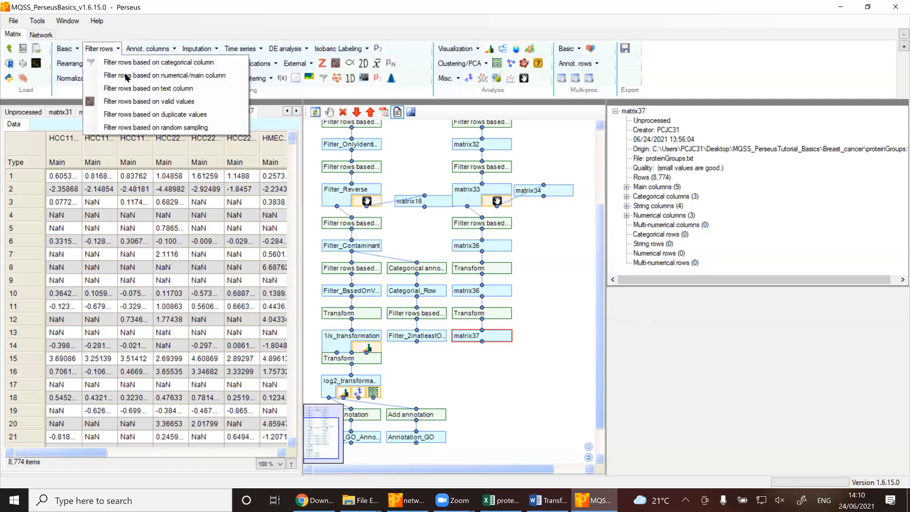
click(136, 102)
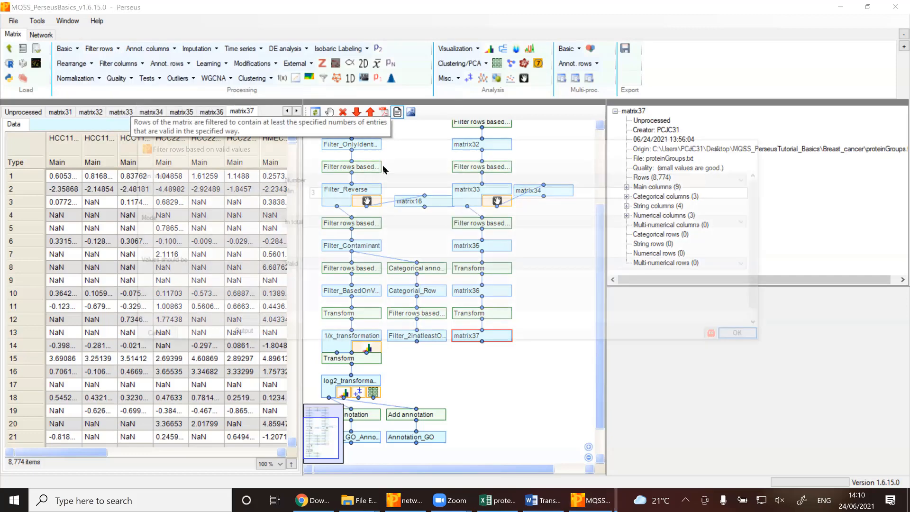
drag(324, 138, 288, 122)
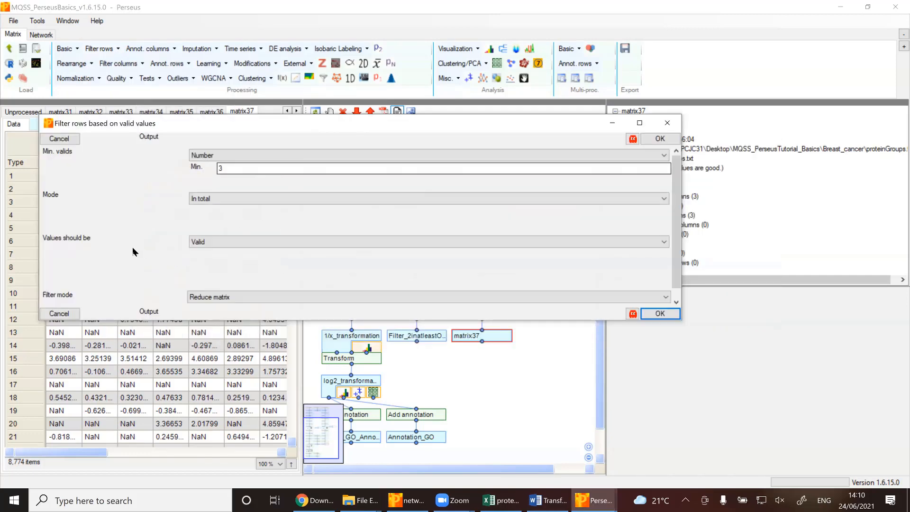
click(338, 247)
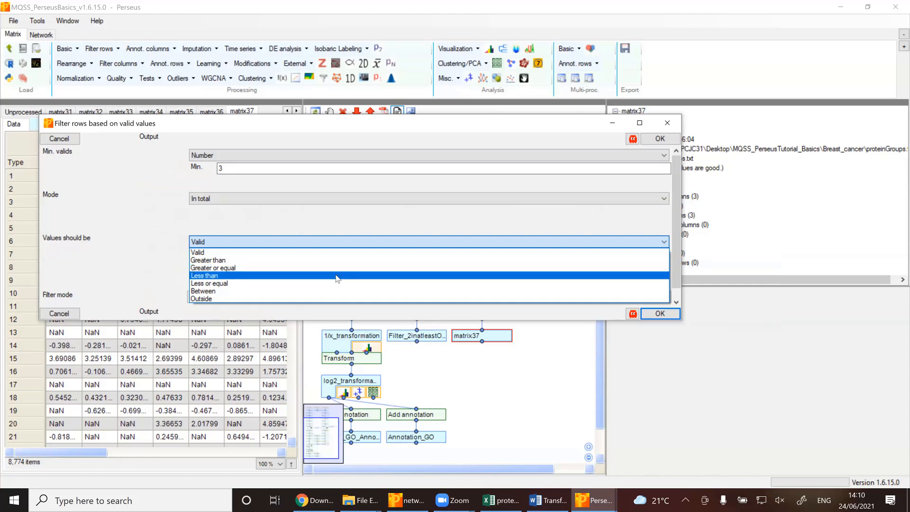
click(164, 243)
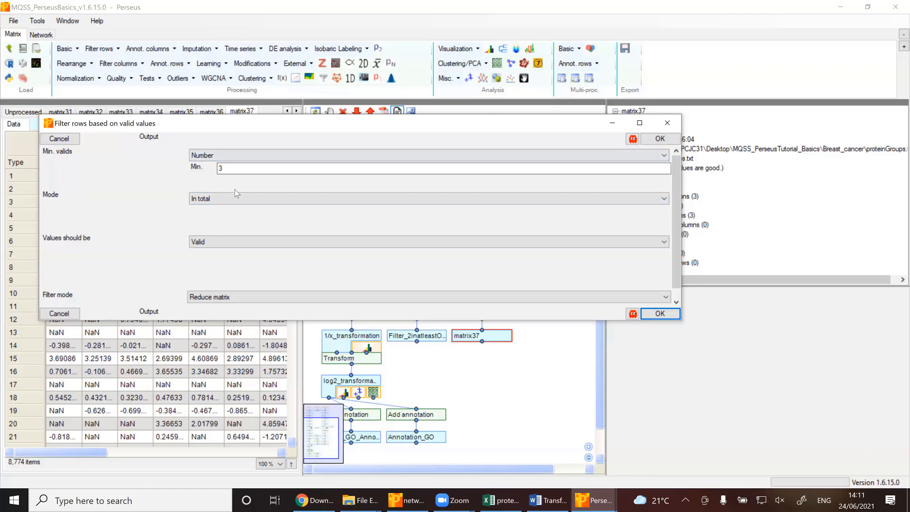
click(235, 158)
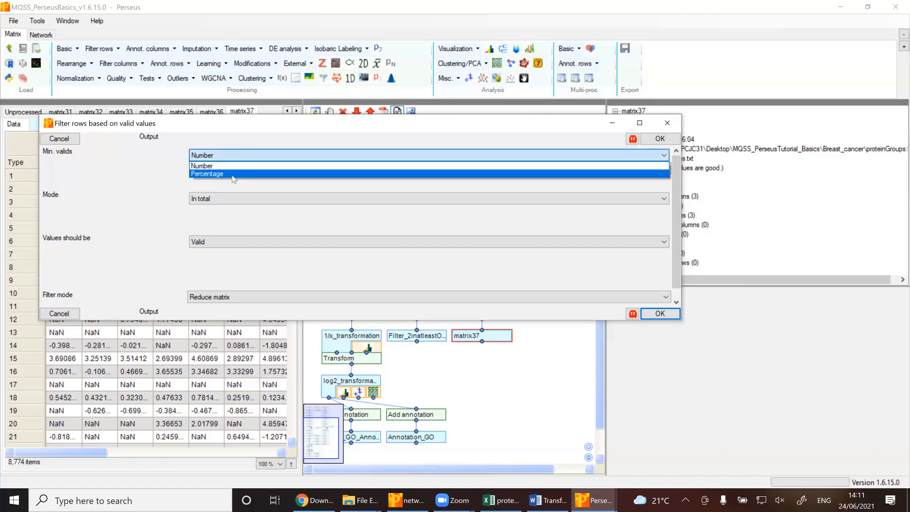
click(233, 174)
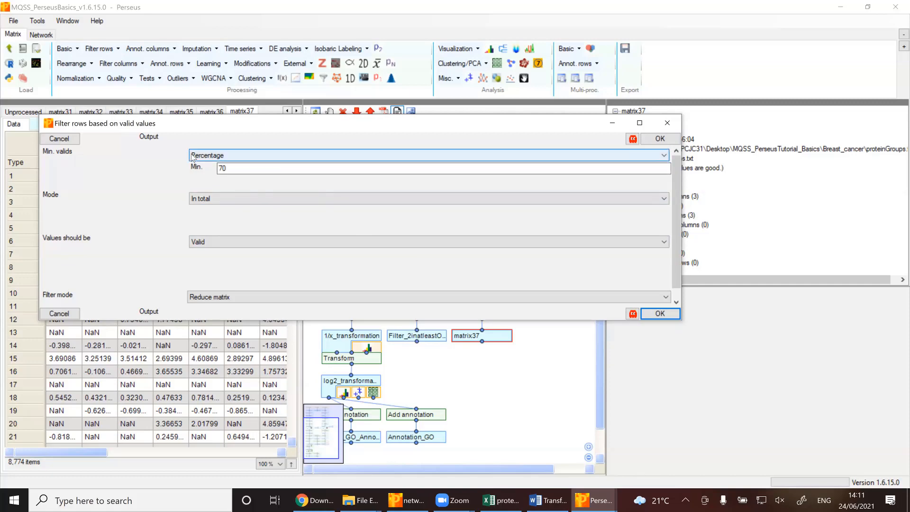
Try the mode In at least one group, set it back to In total, and apply the filter with Reduce matrix.
click(226, 201)
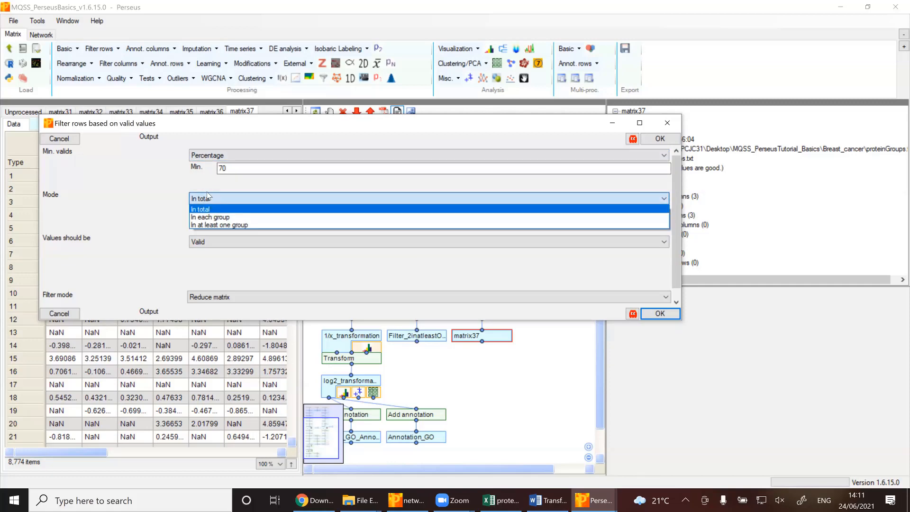
click(235, 226)
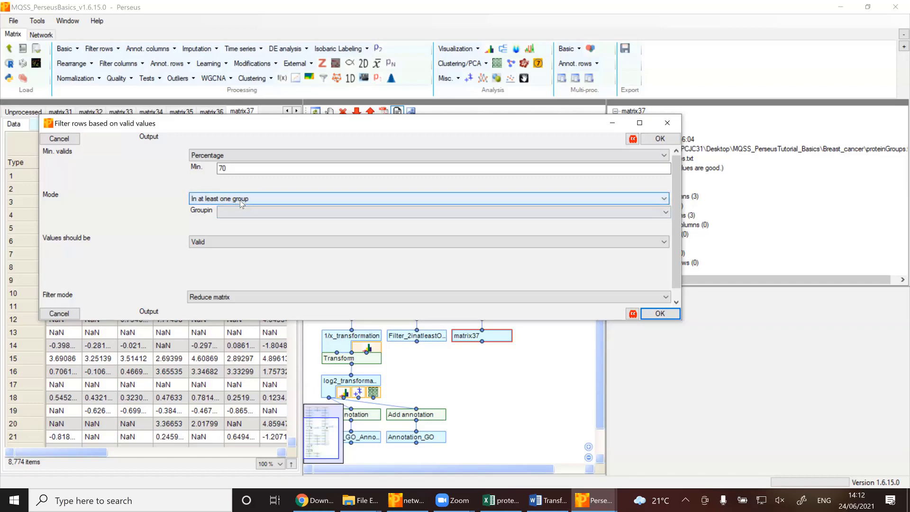
click(242, 199)
click(245, 210)
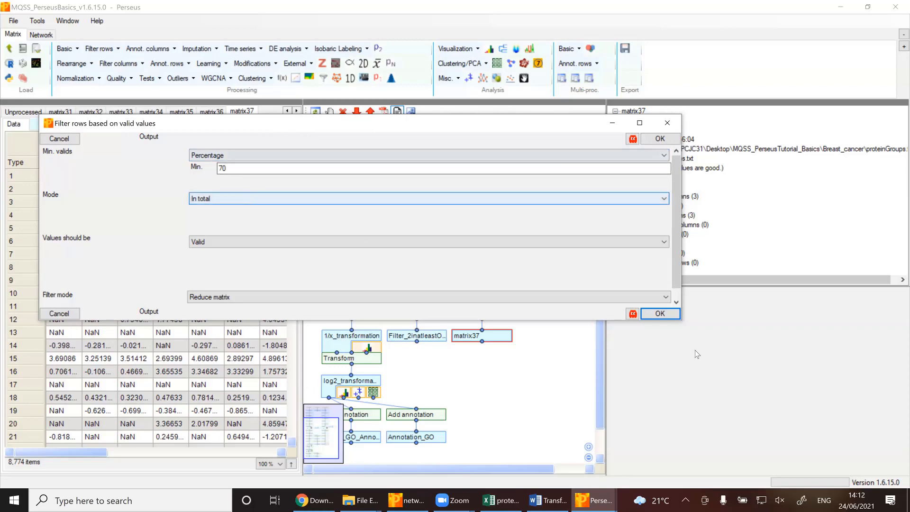
click(660, 314)
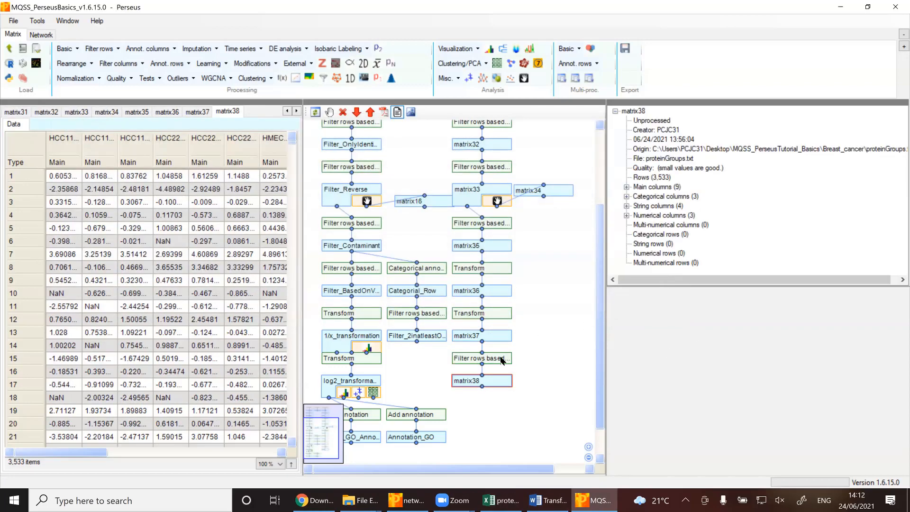
Compare the row counts of matrix37 and the valid-value-filtered matrix38, ending with matrix37 selected.
click(490, 337)
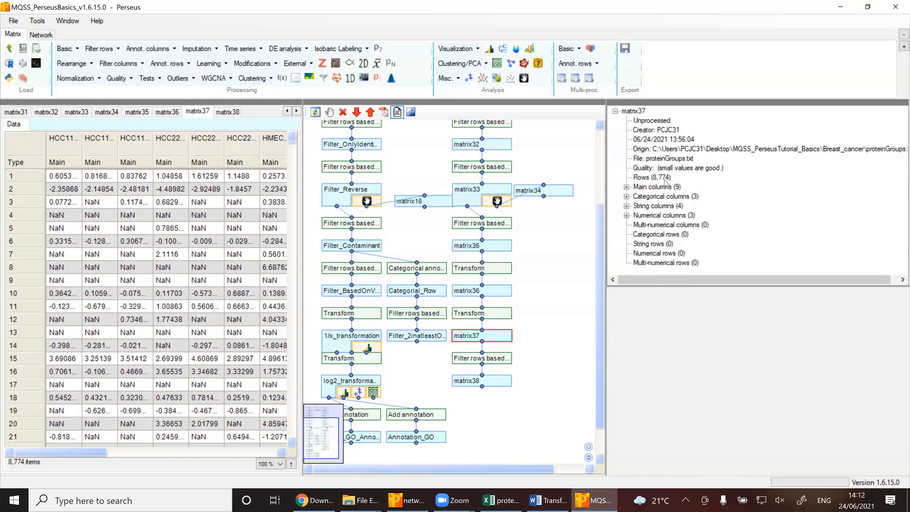
click(482, 381)
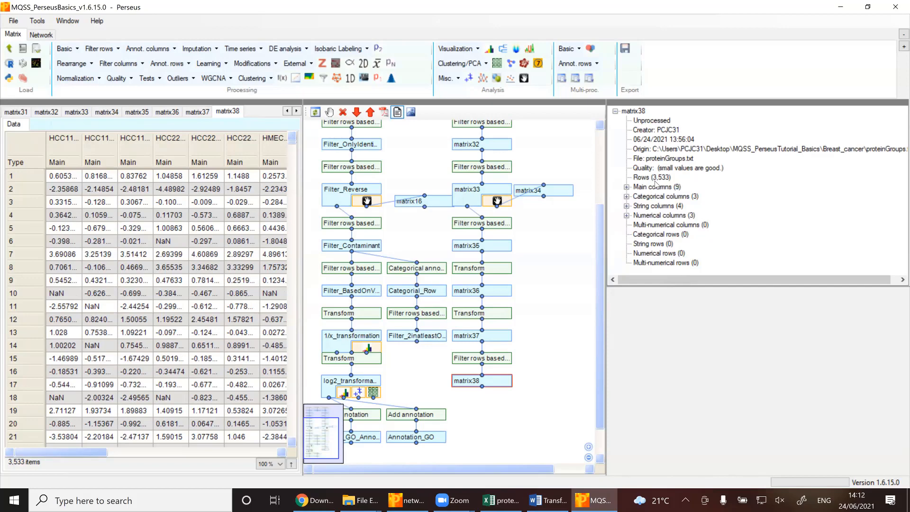
click(493, 336)
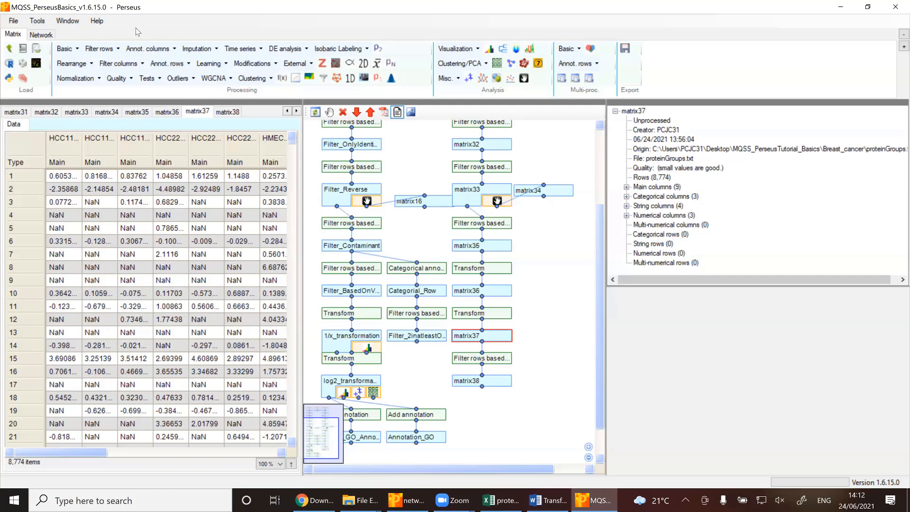
Start creating a categorical annotation row for matrix37 with the row name Replicate.
click(189, 63)
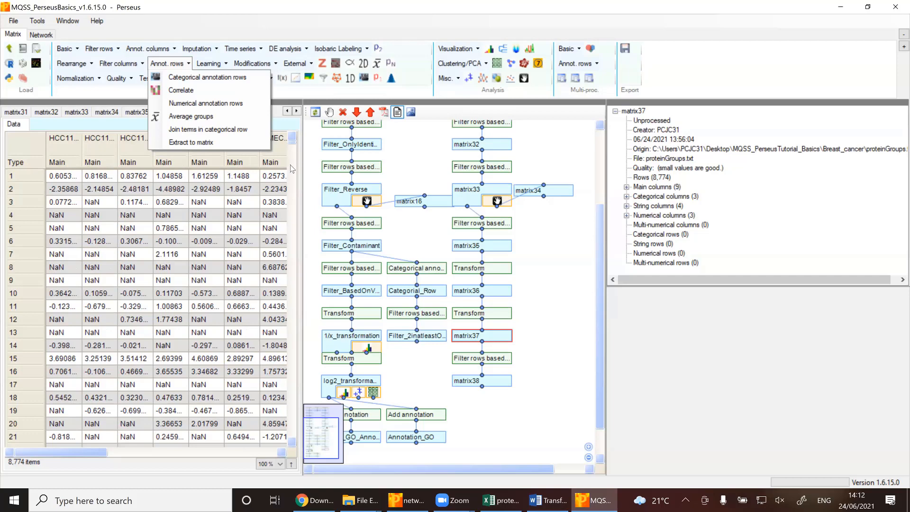
click(193, 82)
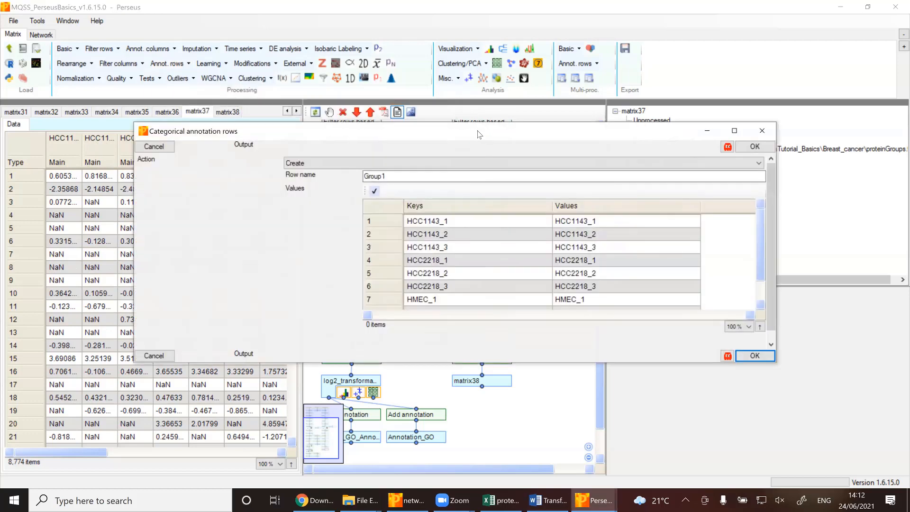
drag(422, 124, 336, 115)
drag(298, 163, 271, 170)
text(Repl)
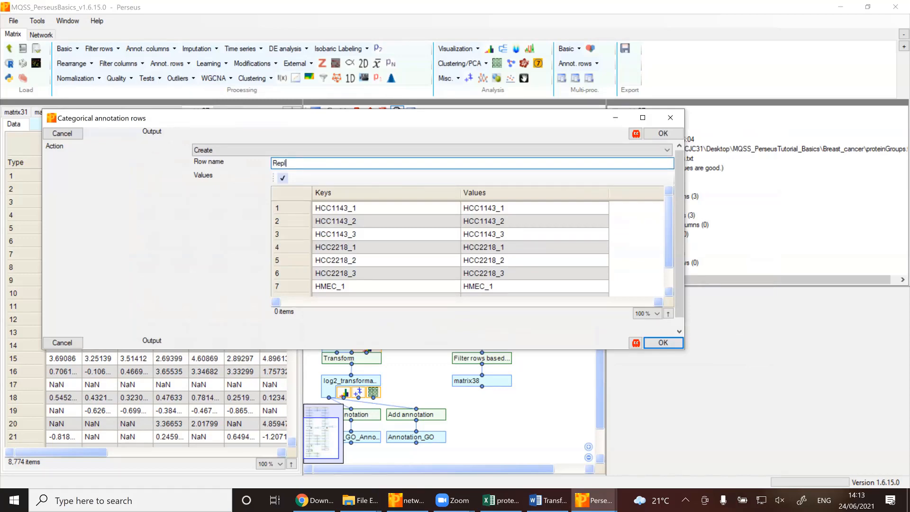
text(icate)
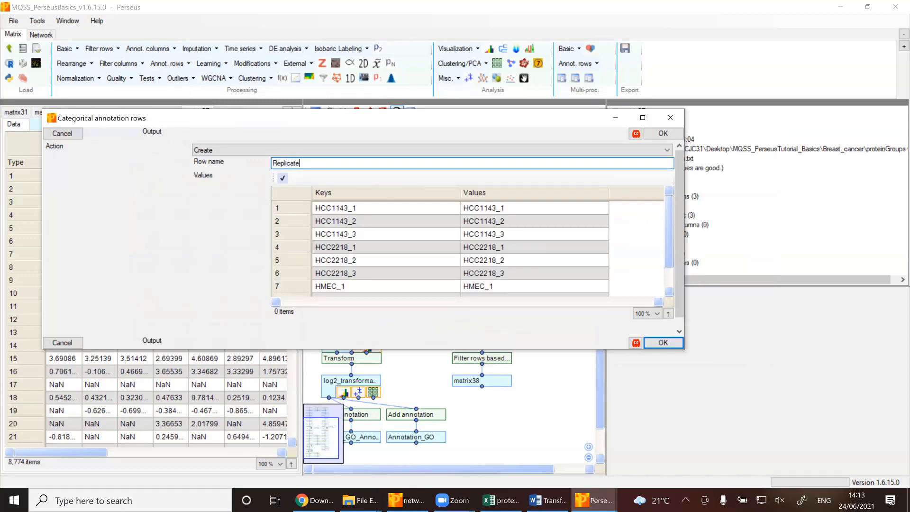
Assign the group value HCC1143 to the samples HCC1143_1, HCC1143_2 and HCC1143_3.
click(349, 210)
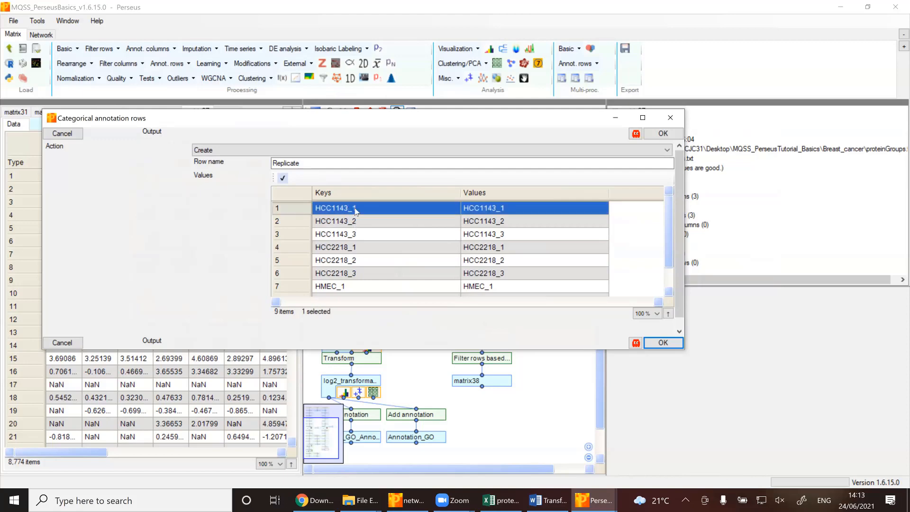
shift+click(360, 237)
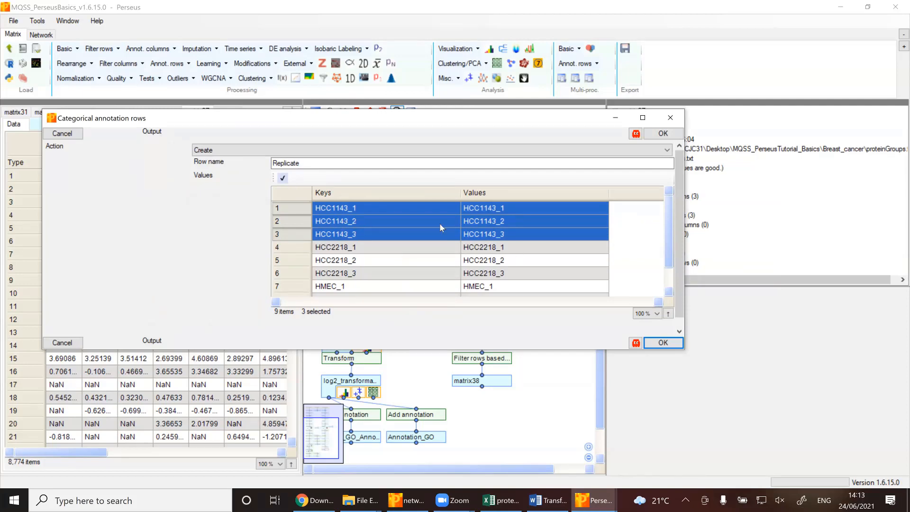
click(283, 180)
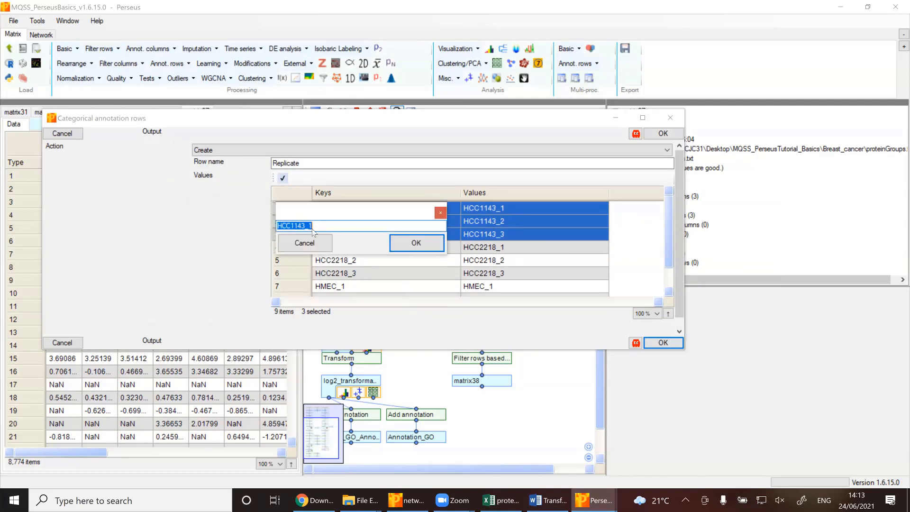
key(BackSpace)
key(BackSpace)
click(416, 244)
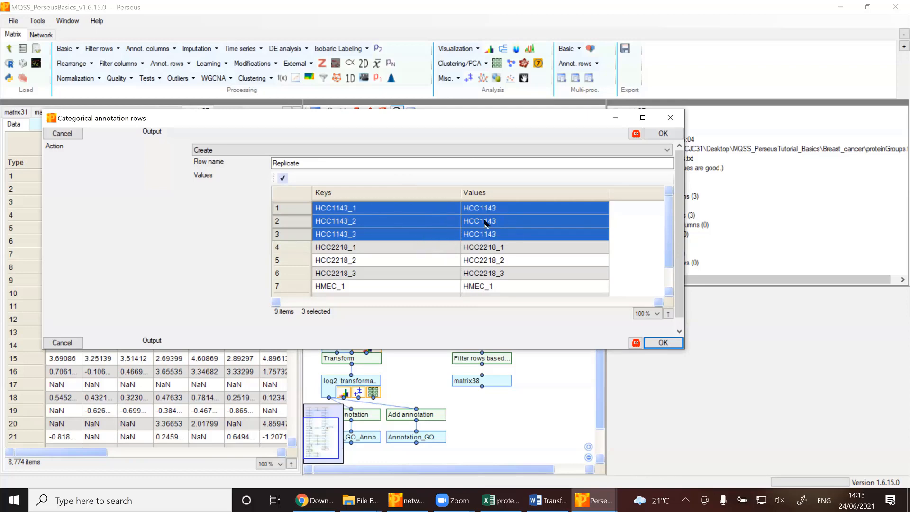
Assign the group value HCC2218 to the samples HCC2218_1, HCC2218_2 and HCC2218_3.
click(351, 251)
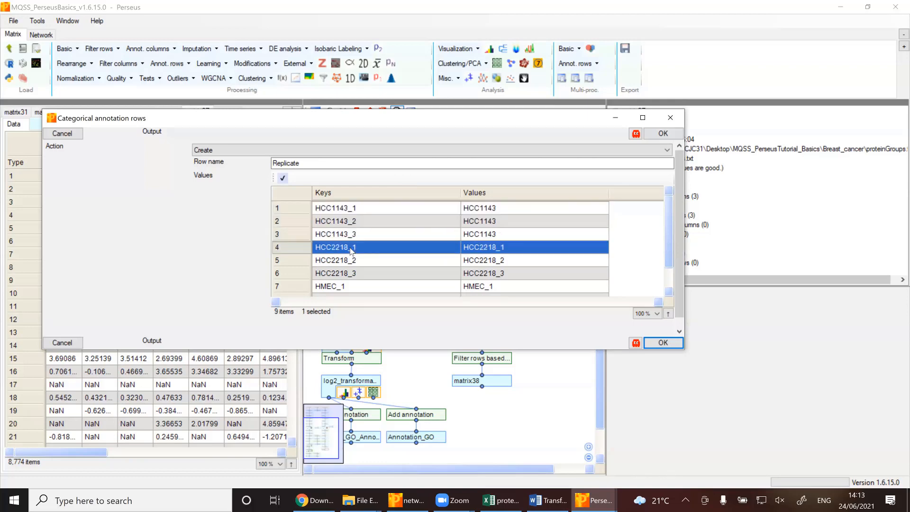
shift+click(362, 275)
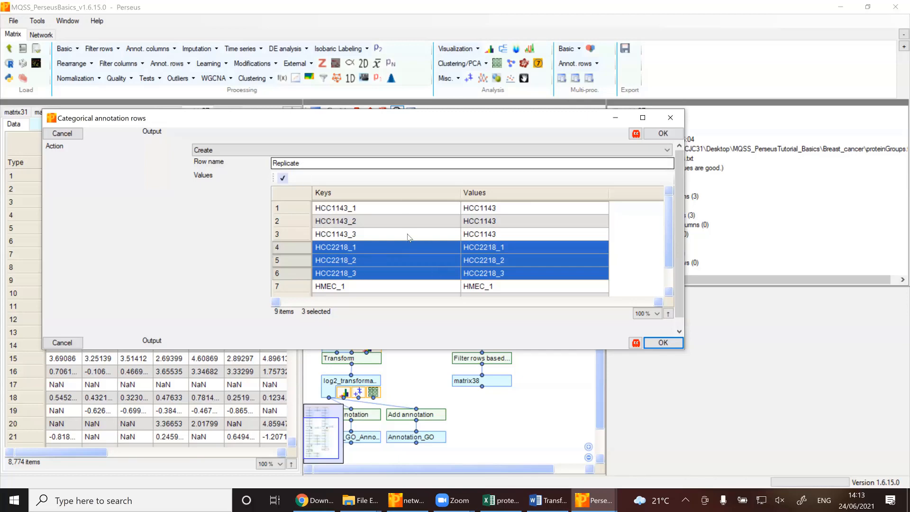
click(284, 180)
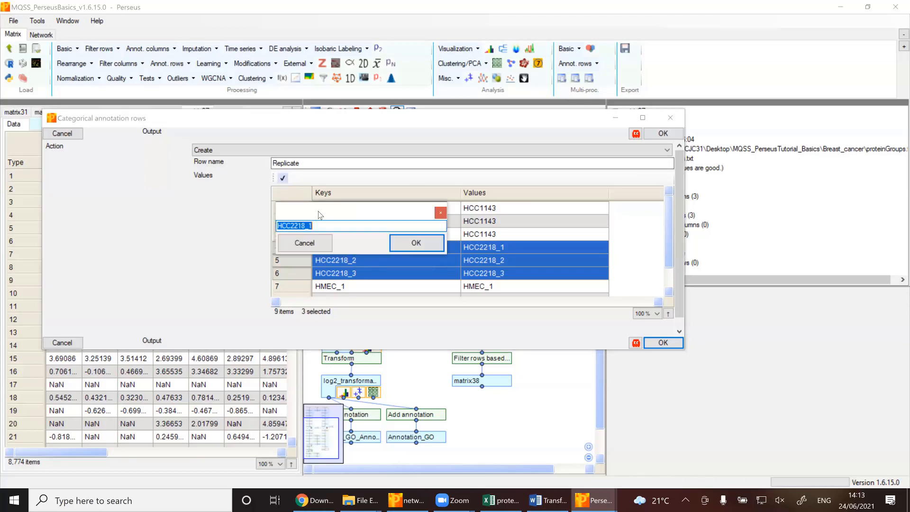
click(336, 230)
key(BackSpace)
key(BackSpace)
click(411, 244)
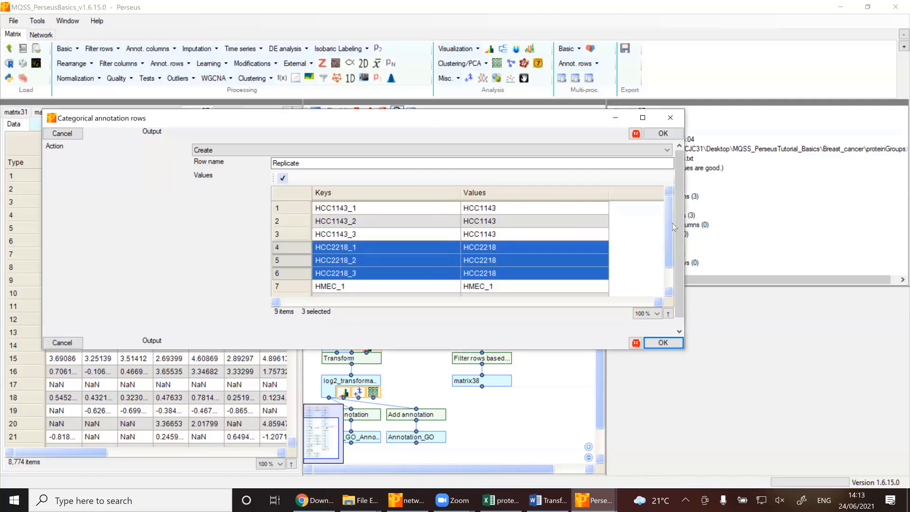
Assign the group value HMEC to HMEC_1 through HMEC_3 and create the annotation row.
scroll(673, 249, down, 1)
click(350, 261)
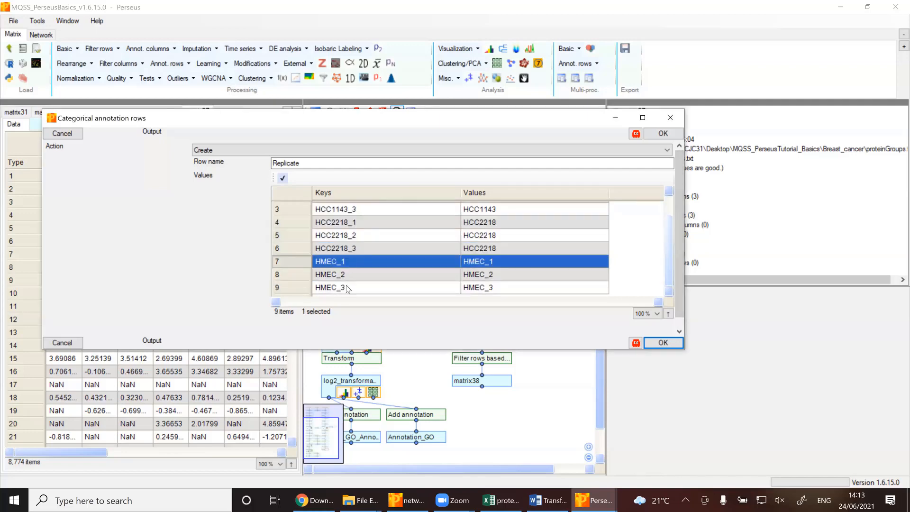
shift+click(348, 287)
click(283, 178)
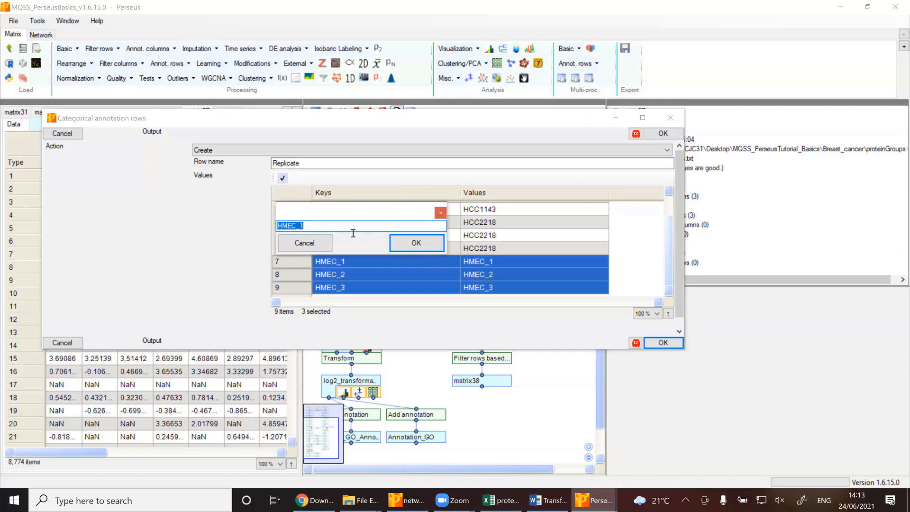
click(345, 225)
key(BackSpace)
key(BackSpace)
click(427, 245)
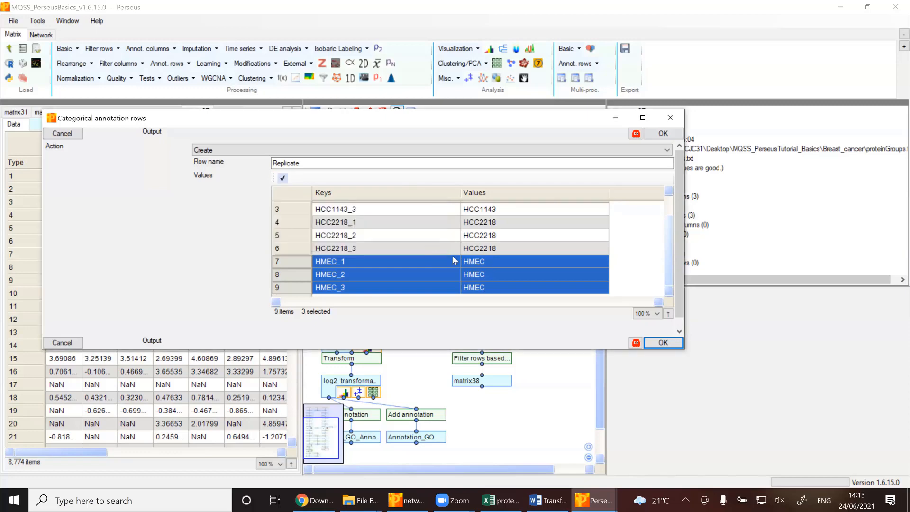
click(676, 345)
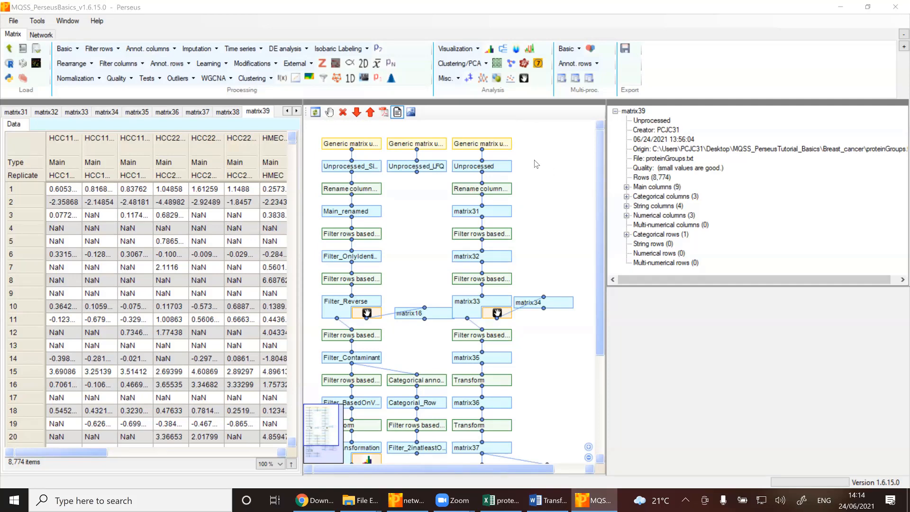
Examine the Unprocessed_LFQ matrix and the column settings of the generic matrix upload it came from.
click(426, 170)
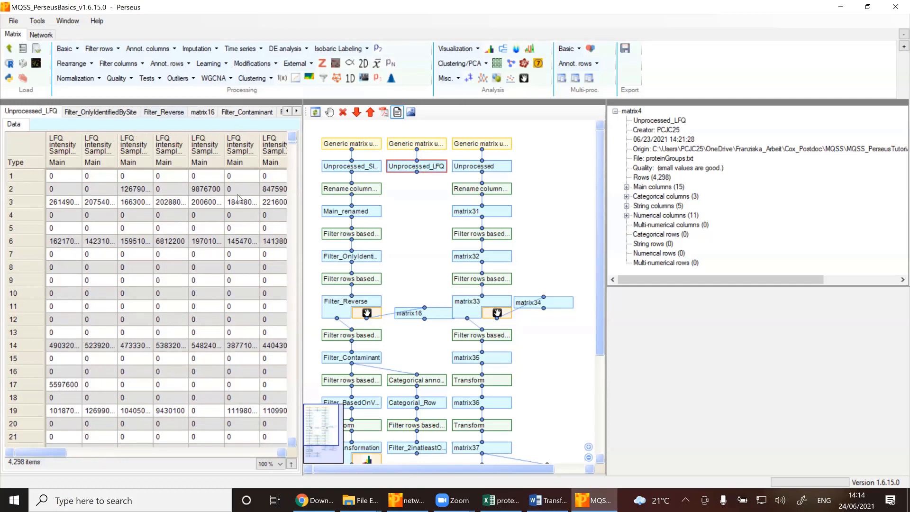
click(424, 143)
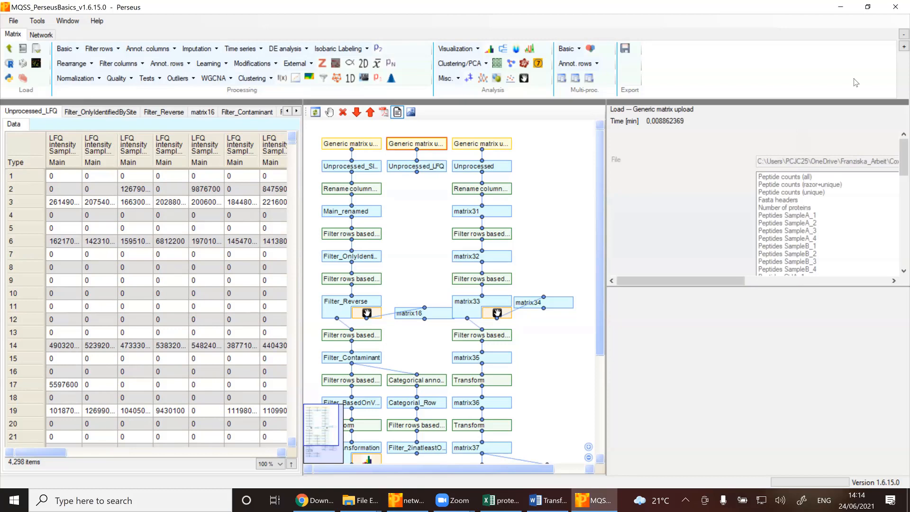
drag(678, 282, 725, 283)
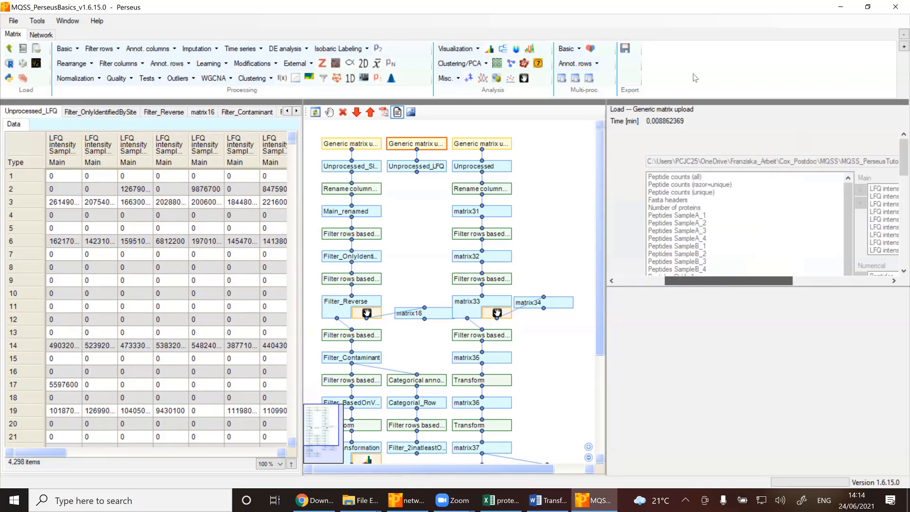
click(549, 239)
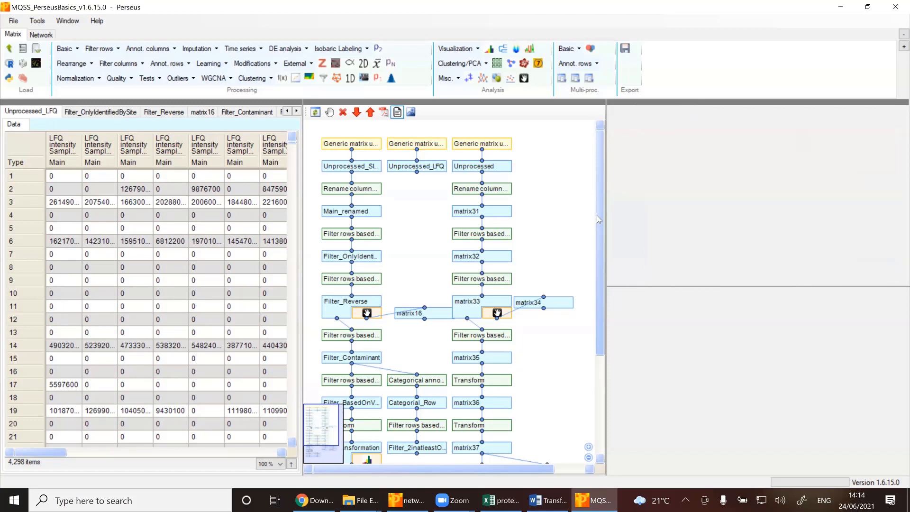
Compare the row counts of matrix39, matrix37 and matrix38, ending with the annotated matrix39 selected.
scroll(602, 286, down, 3)
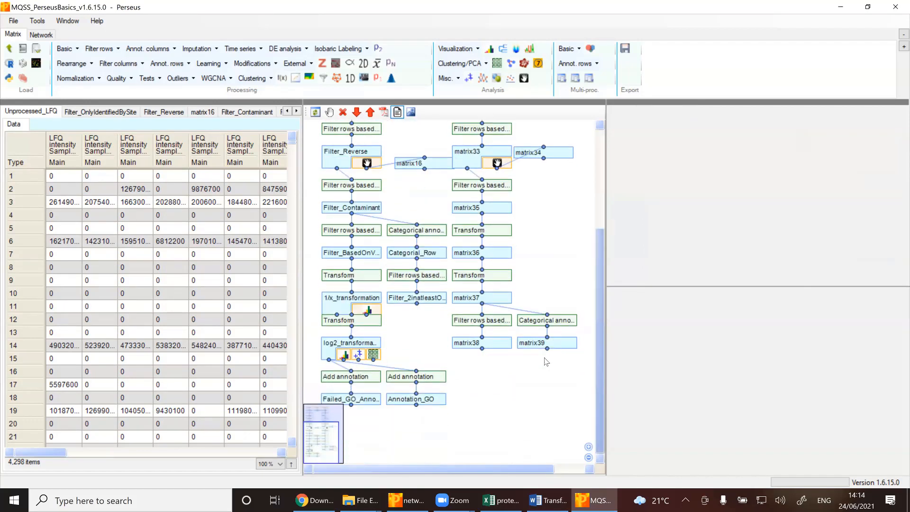
click(549, 348)
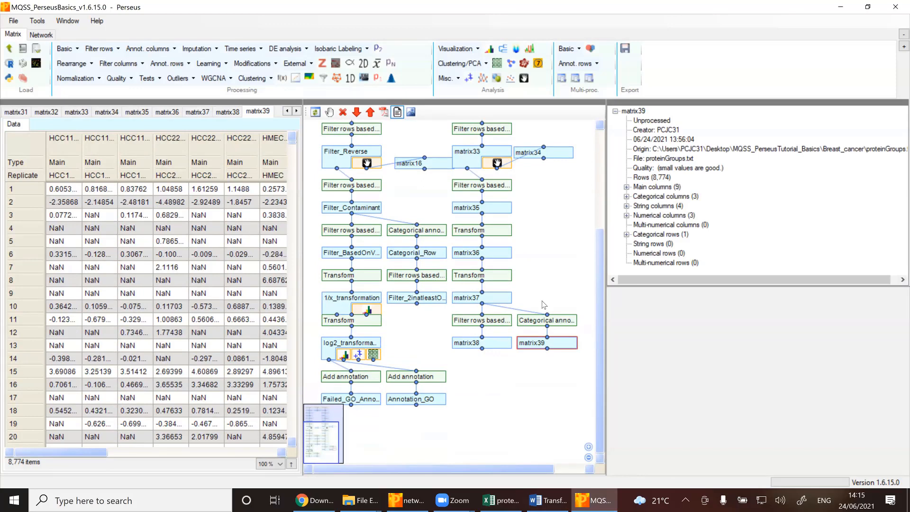
click(474, 299)
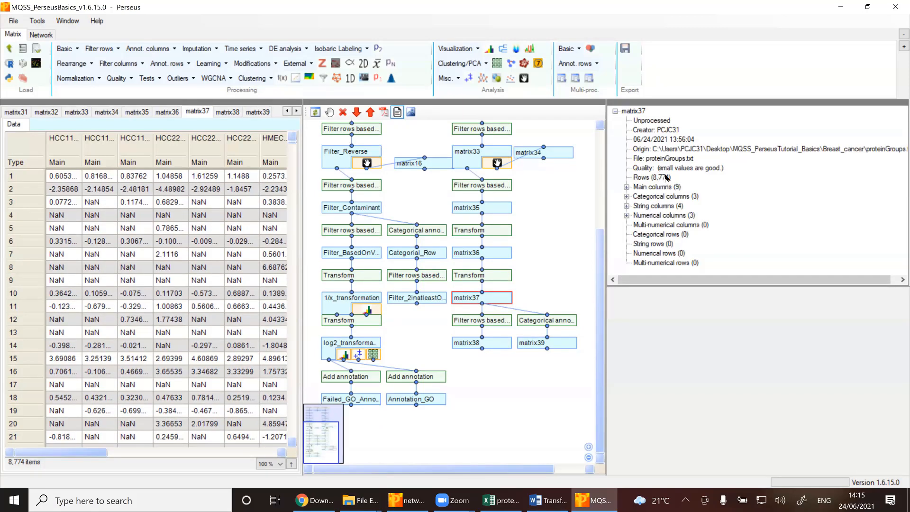
click(496, 348)
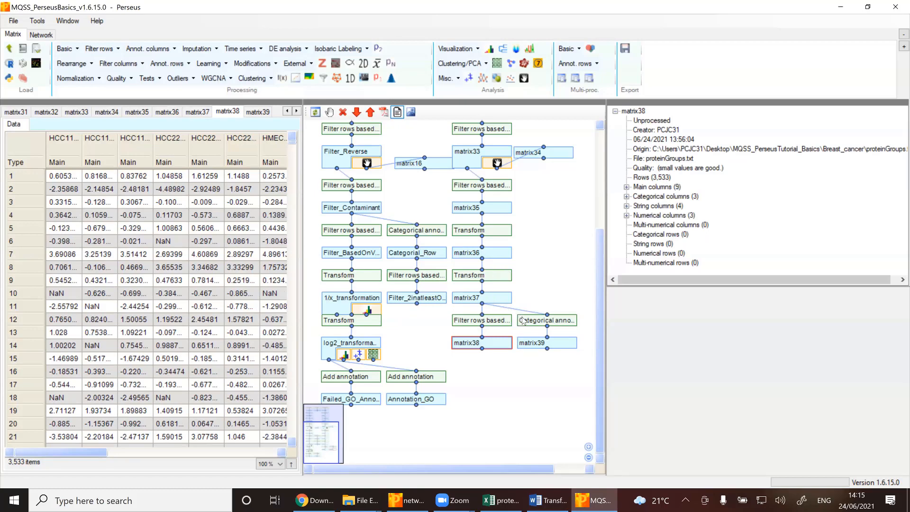
click(535, 345)
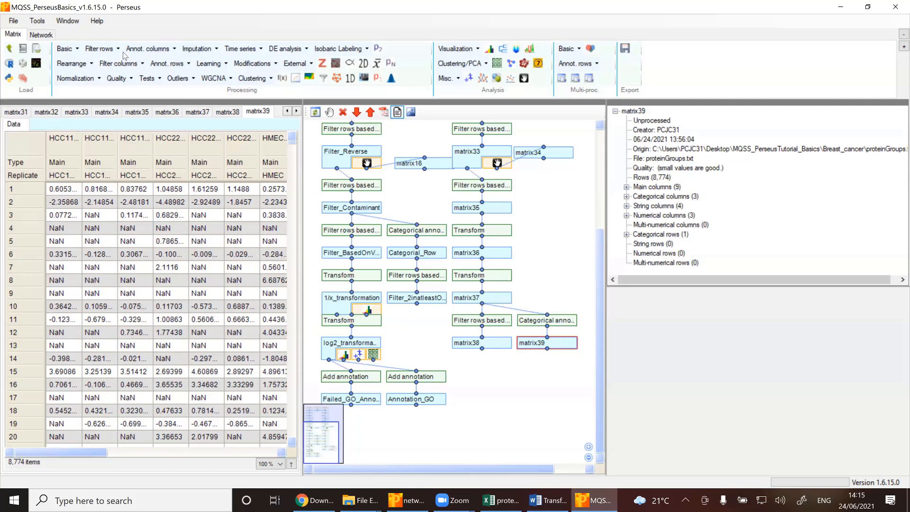
Filter matrix39's rows based on valid values with a minimum number of 2 in at least one Replicate group, using Reduce matrix.
click(100, 49)
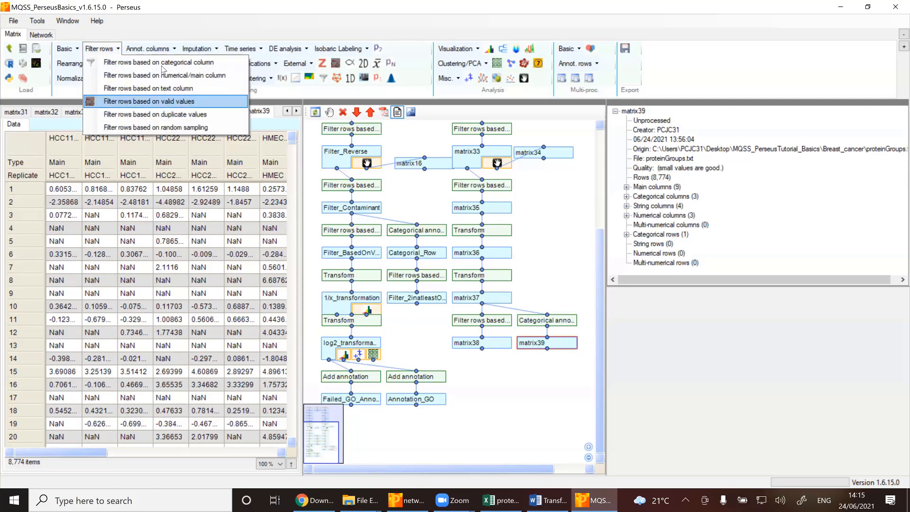
click(167, 102)
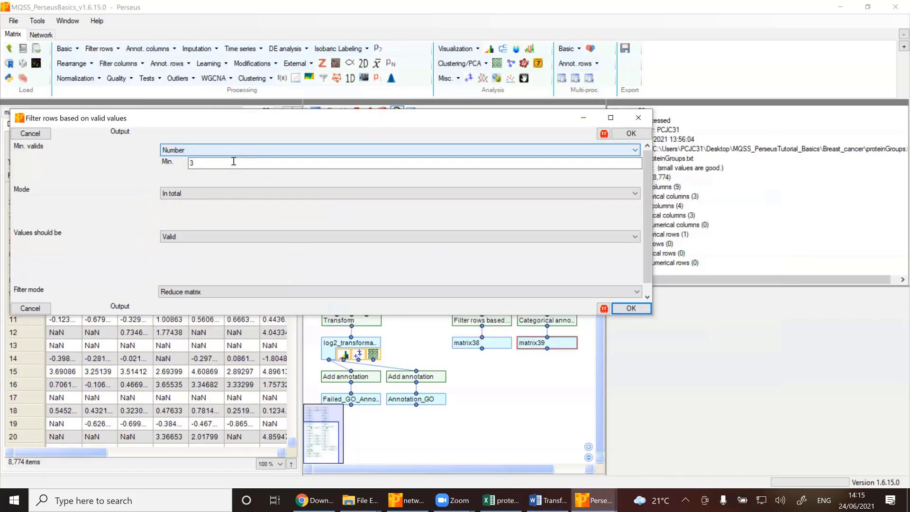
double_click(235, 163)
key(BackSpace)
text(2)
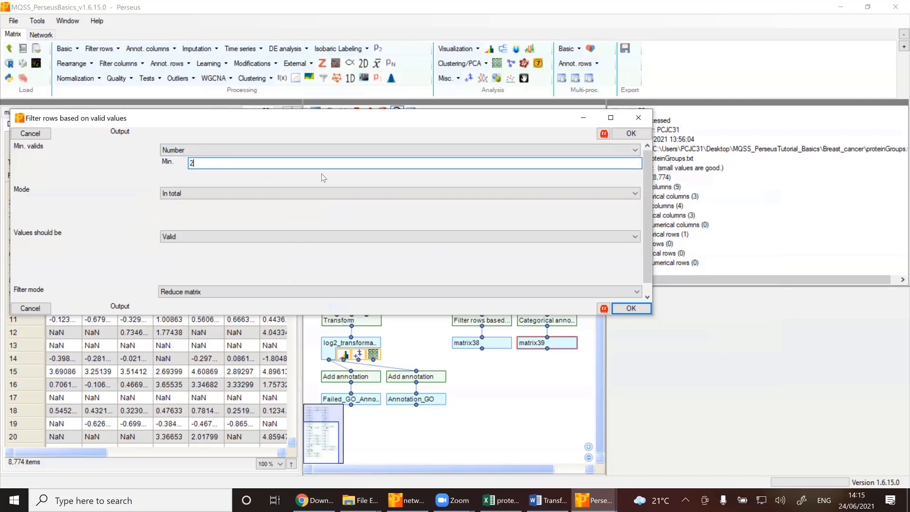
click(292, 193)
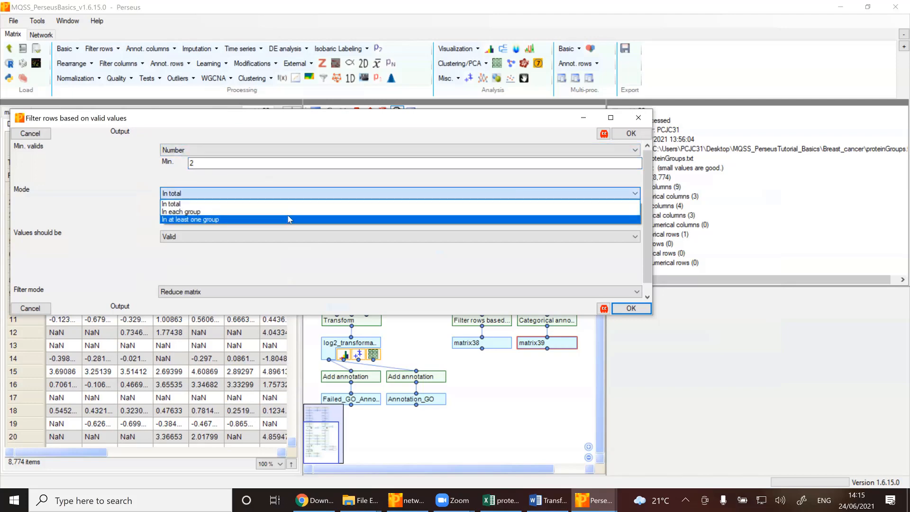
click(290, 219)
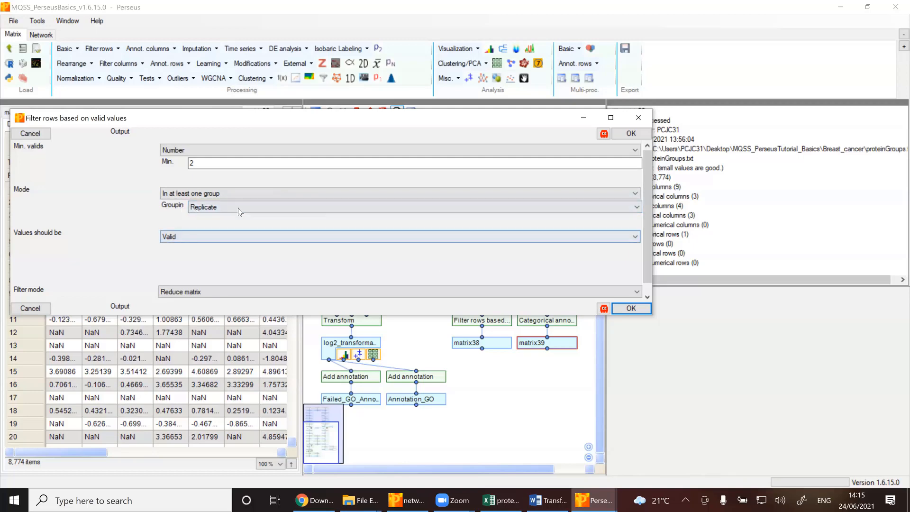
click(643, 311)
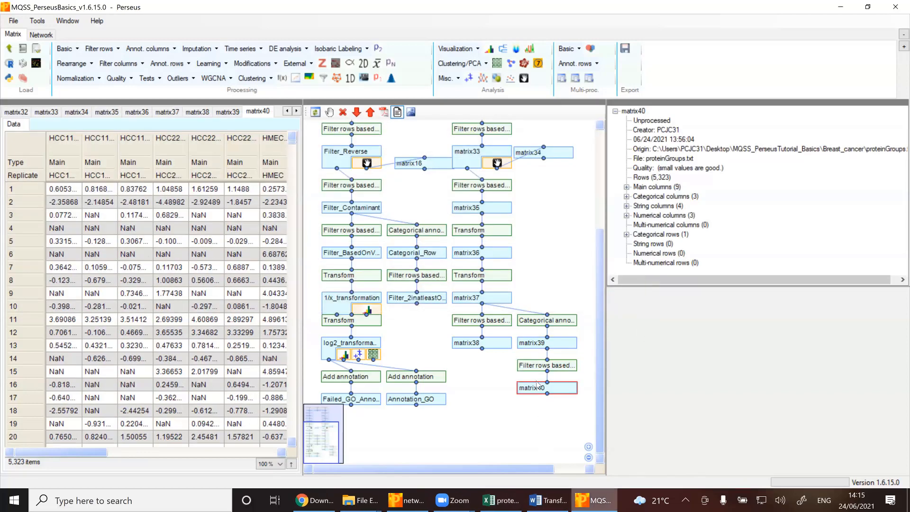
Compare the row counts of matrix38 and the group-filtered matrix40, ending with matrix40 selected.
click(496, 346)
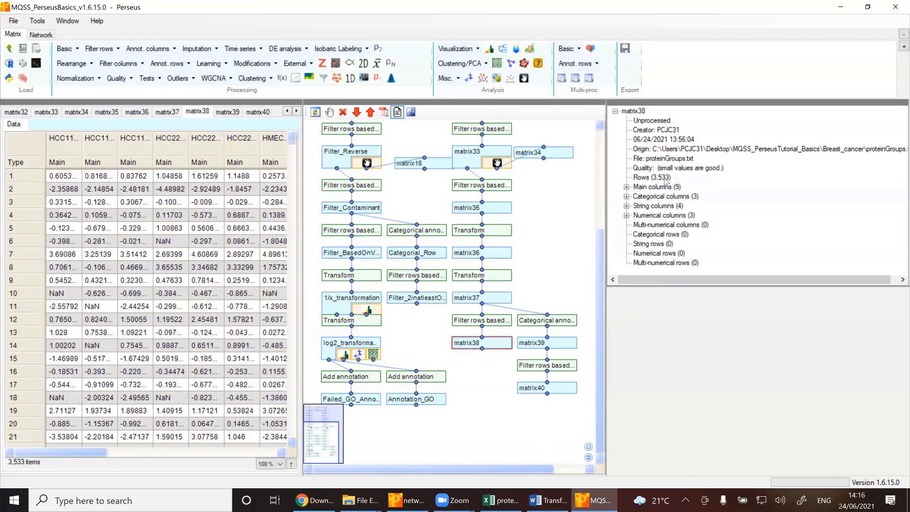
click(572, 387)
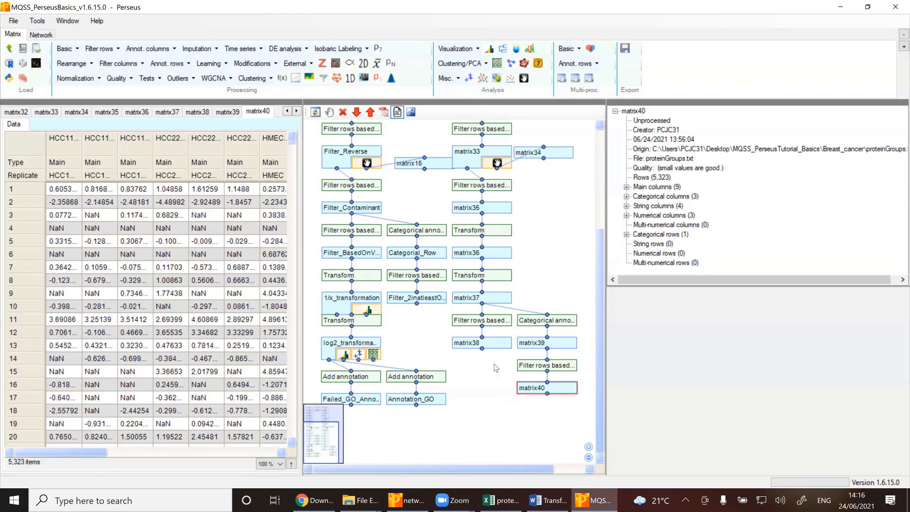
drag(601, 262, 610, 146)
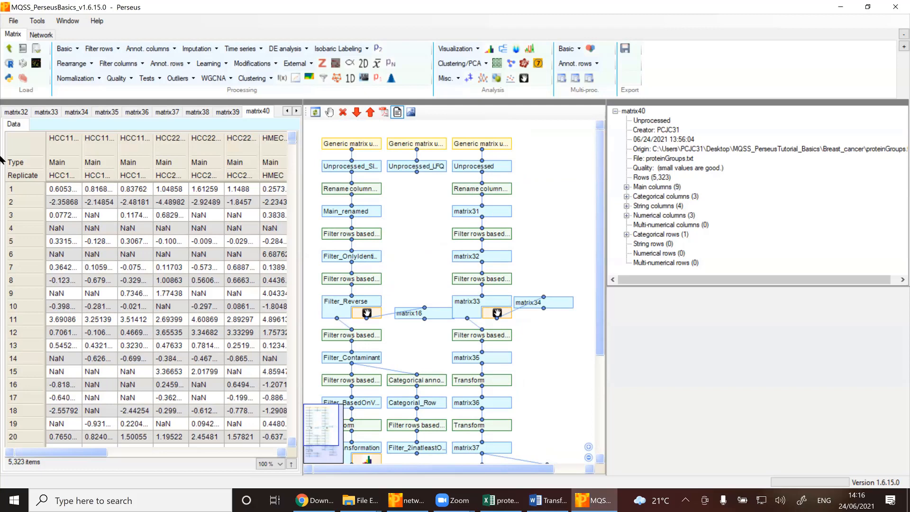
click(14, 21)
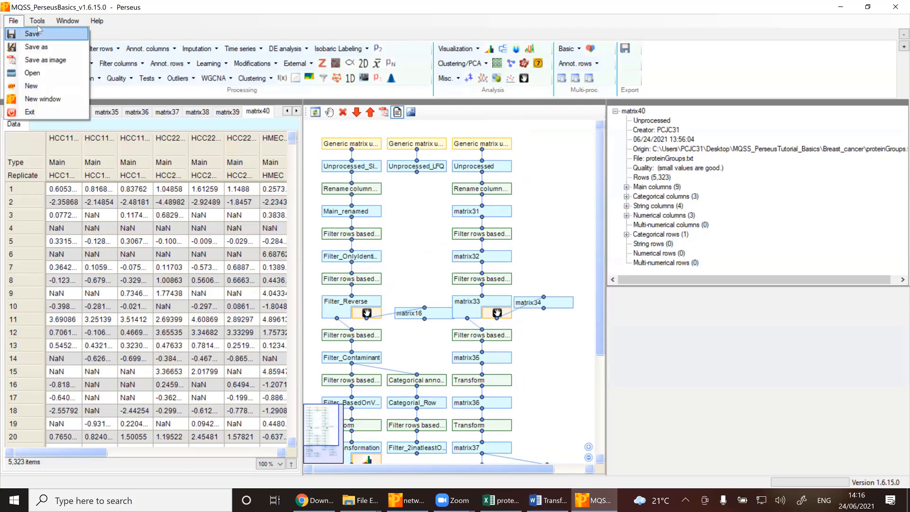
click(147, 28)
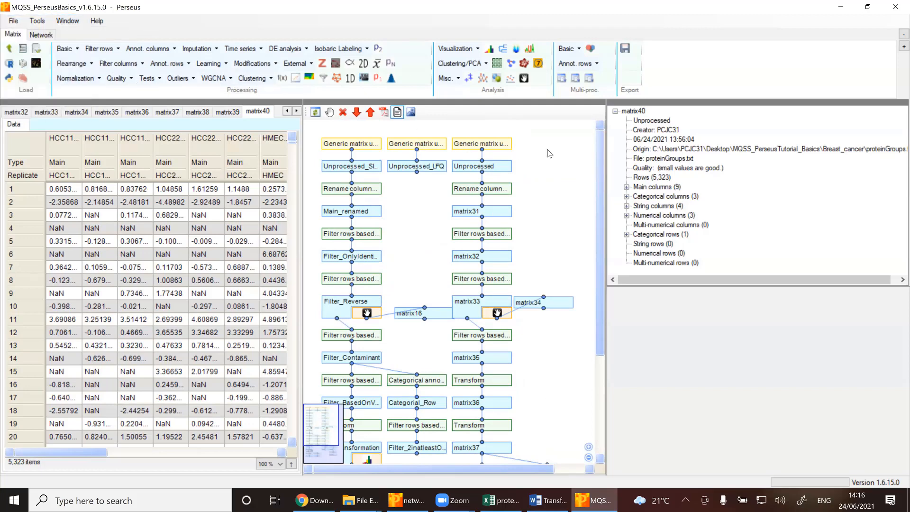
Start a generic matrix upload and load the proteinGroups text file from the Aza_AML folder.
click(514, 139)
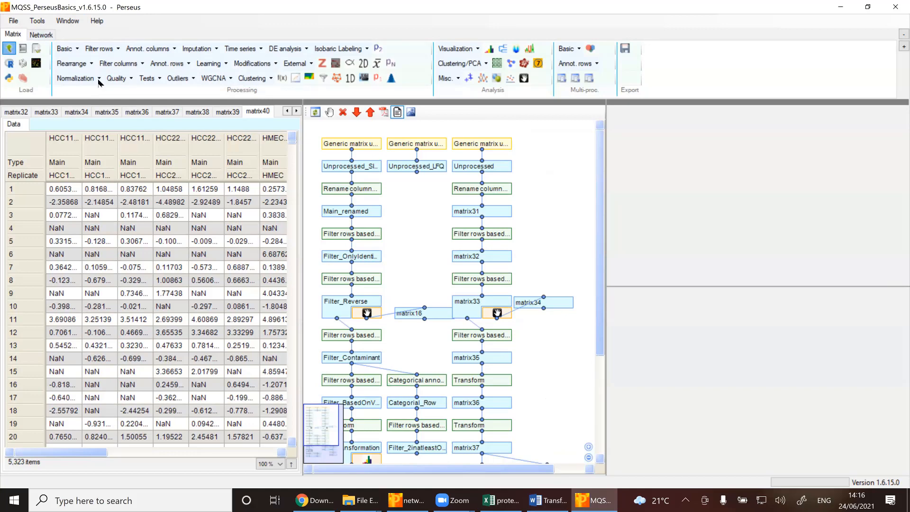
click(9, 48)
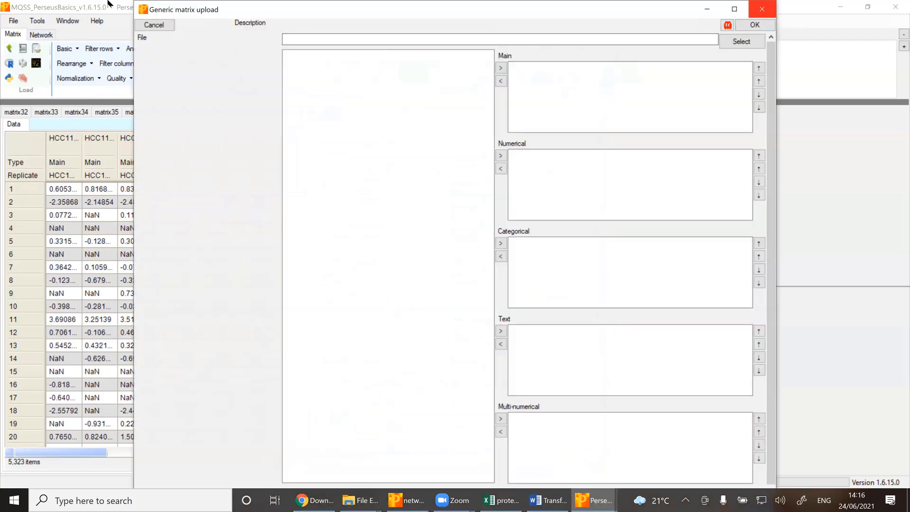
drag(153, 26, 93, 100)
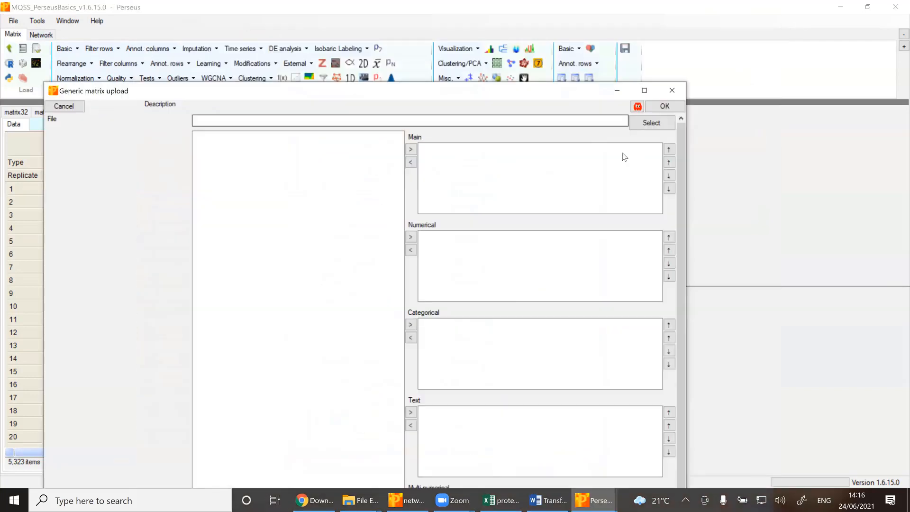
click(653, 126)
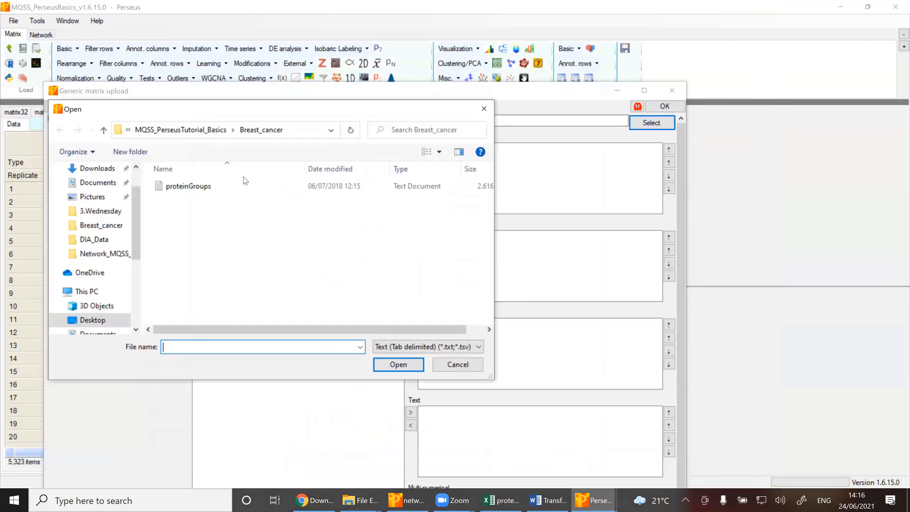
click(189, 130)
double_click(192, 187)
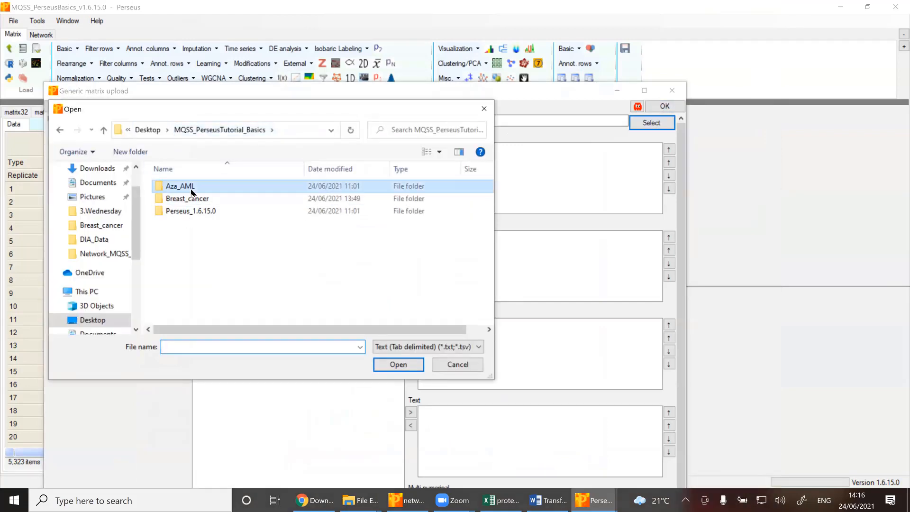
click(192, 187)
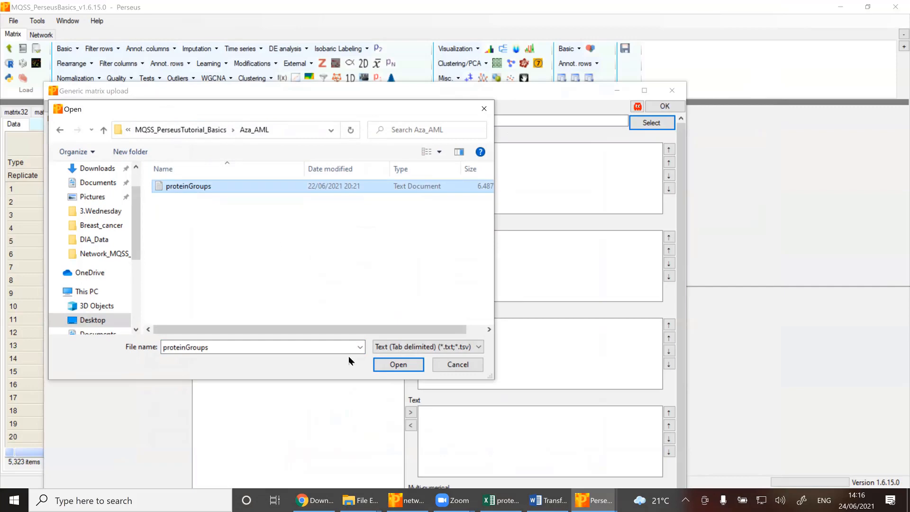
click(388, 365)
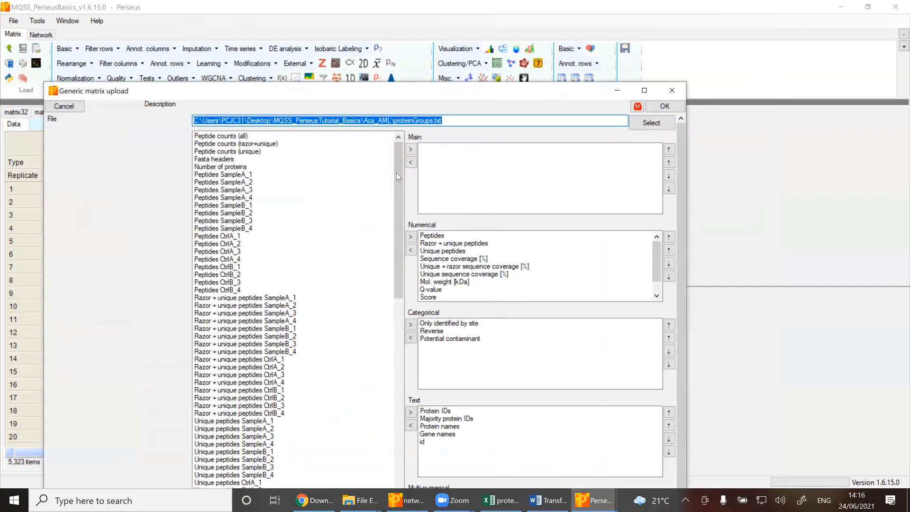
Assign all LFQ intensity columns from SampleA_1 through CtrlB_4 as Main columns and complete the matrix upload.
drag(399, 173, 400, 233)
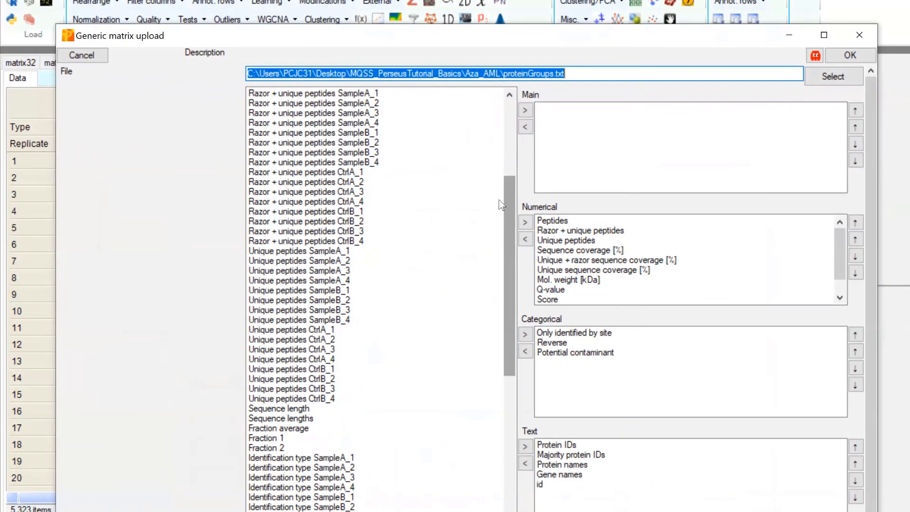
drag(509, 214, 525, 440)
click(320, 280)
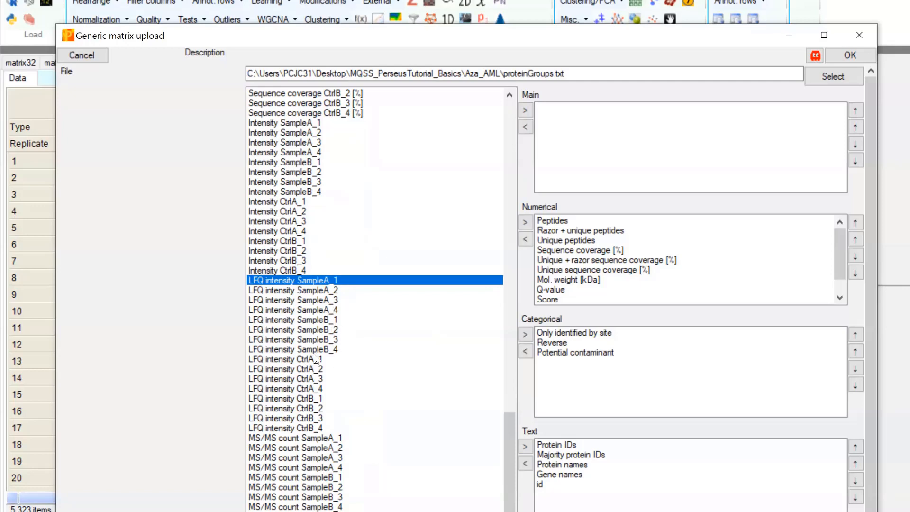
shift+click(306, 431)
click(525, 109)
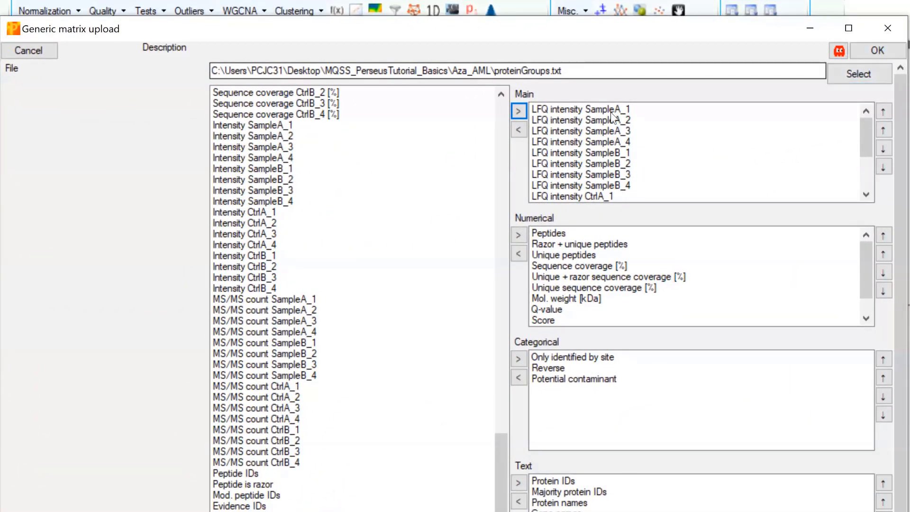
click(882, 50)
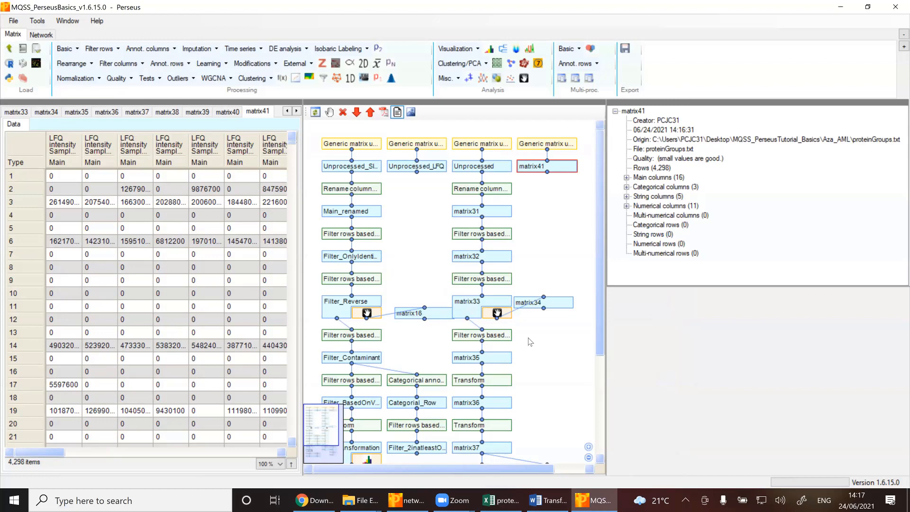
Create a histogram analysis of matrix38 for the nine columns HCC1143_1 through HMEC_3.
drag(598, 221, 601, 319)
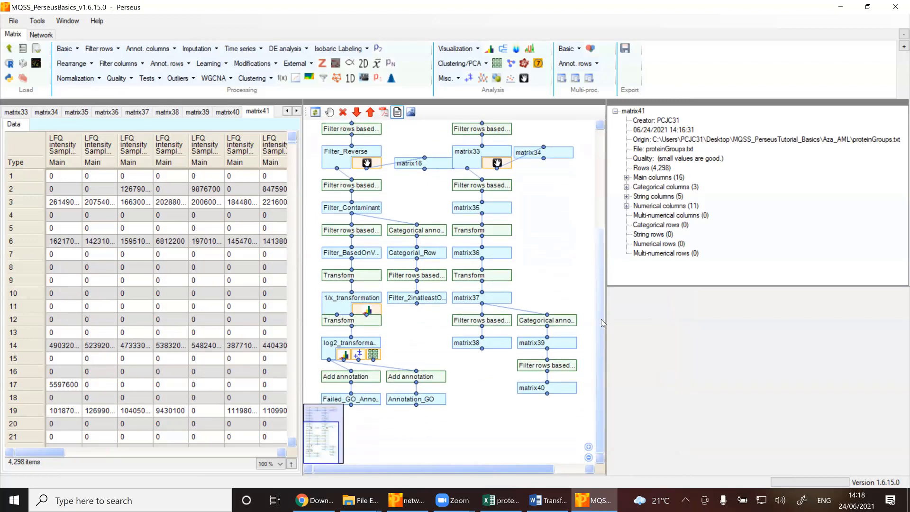
click(489, 345)
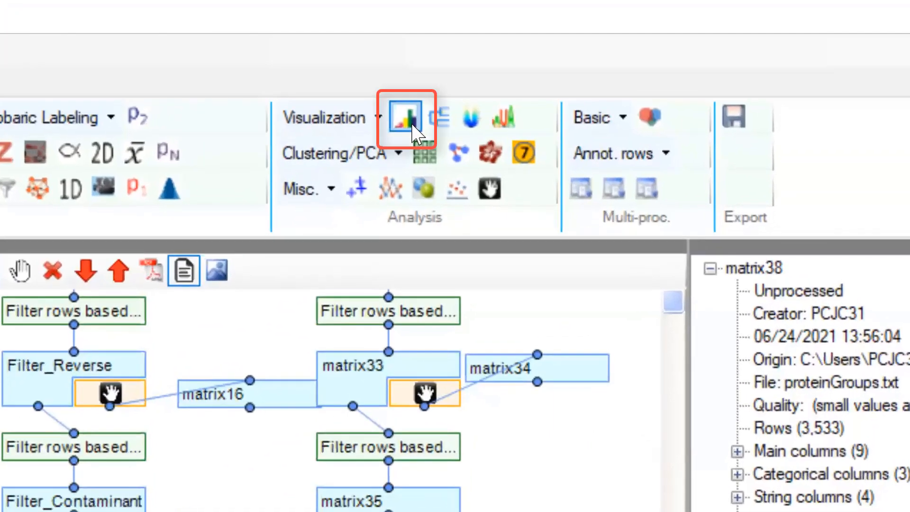
click(409, 119)
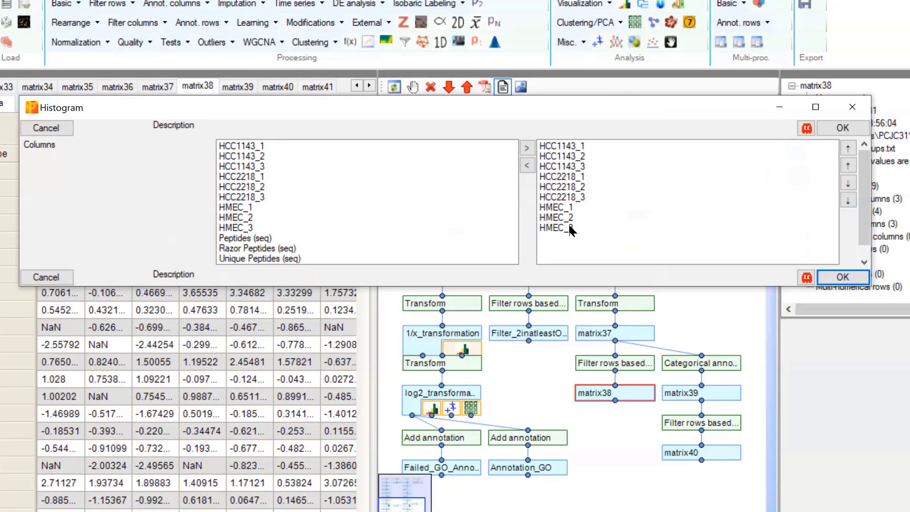
click(843, 277)
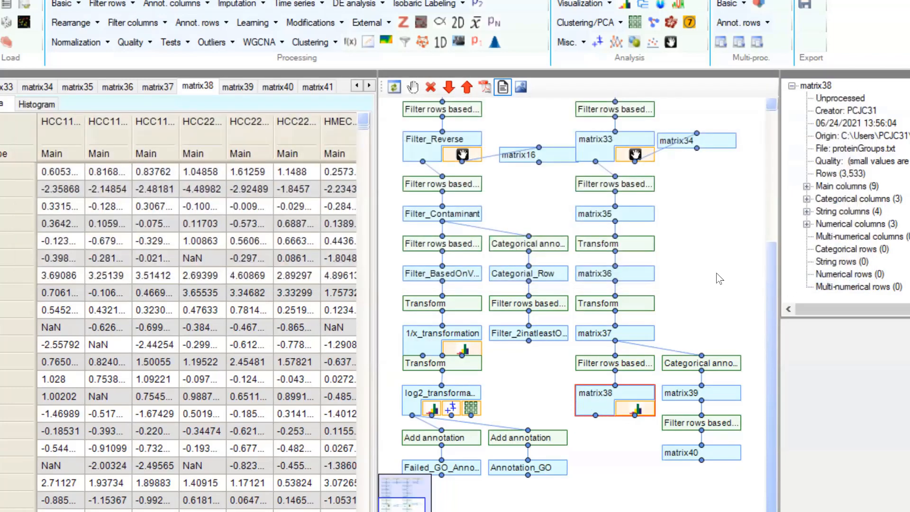
Display matrix38's histograms and enlarge the plot area by resizing the neighbouring workflow and parameter areas.
click(634, 409)
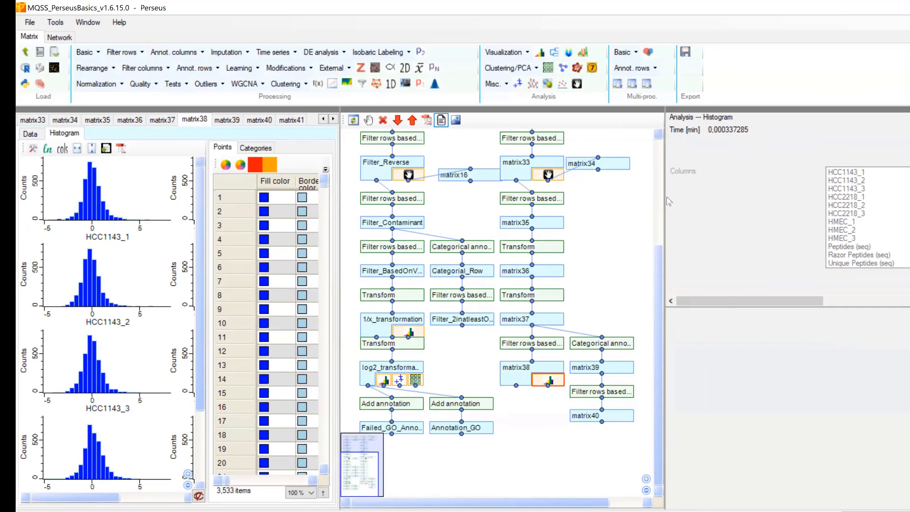
drag(665, 201, 757, 202)
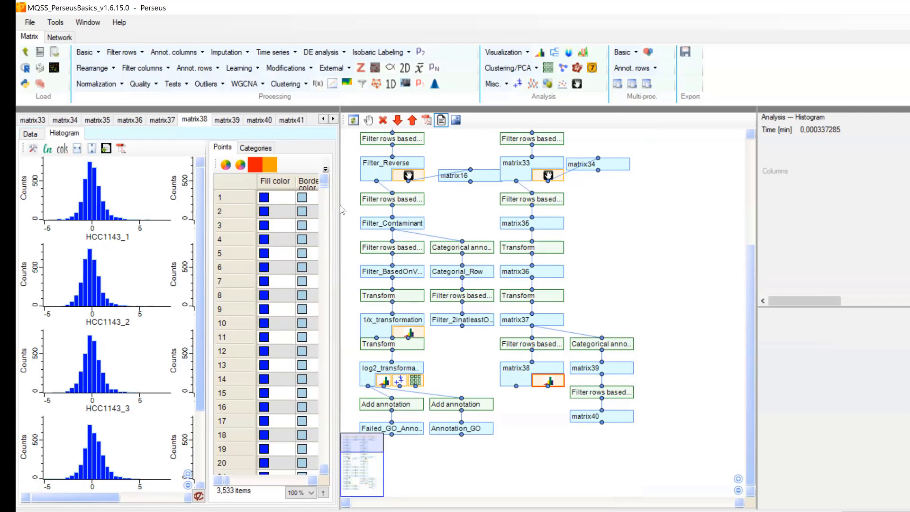
drag(342, 210, 509, 212)
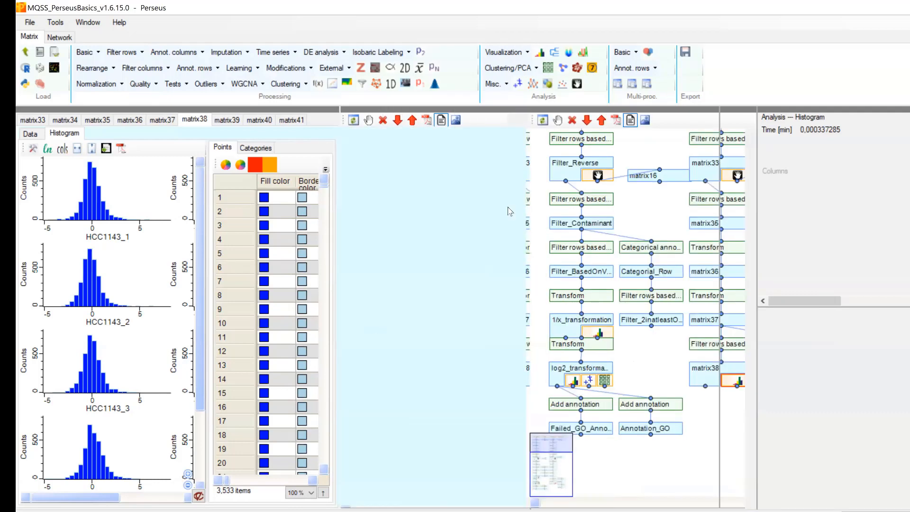
drag(319, 221, 357, 220)
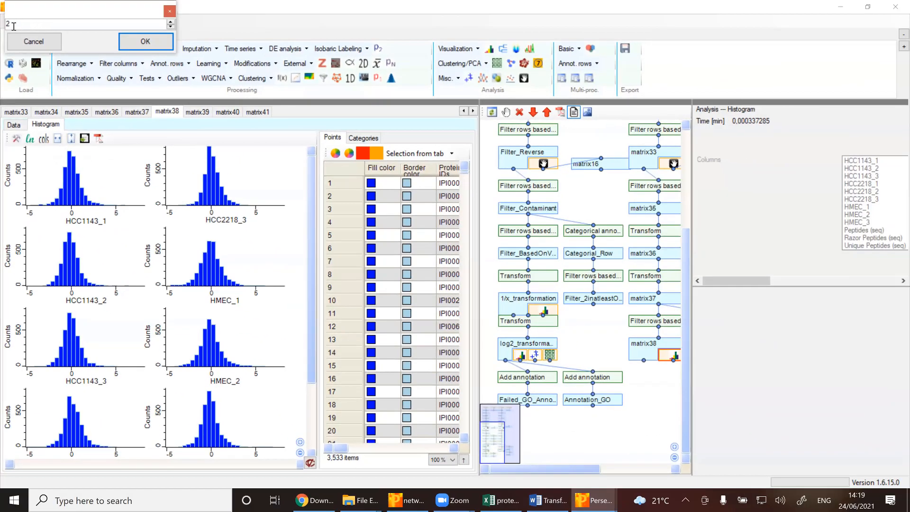
Arrange the histograms in 3 columns and look through the HCC1143, HCC2218 and HMEC plots.
drag(14, 26, 7, 30)
text(3)
click(145, 41)
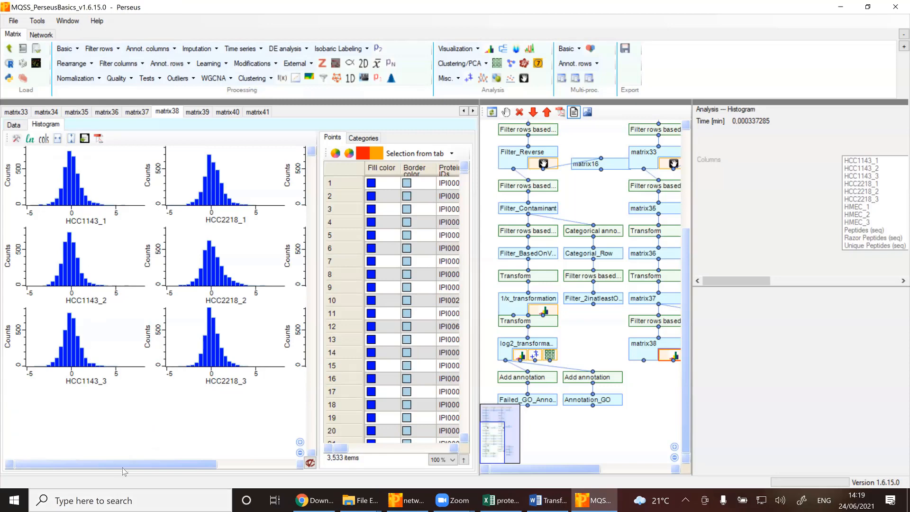
scroll(122, 471, right, 3)
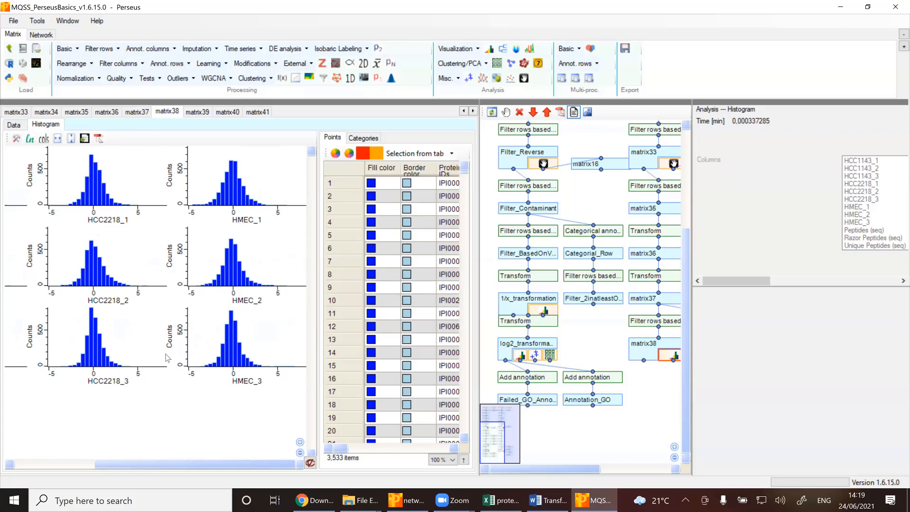
drag(175, 467, 101, 468)
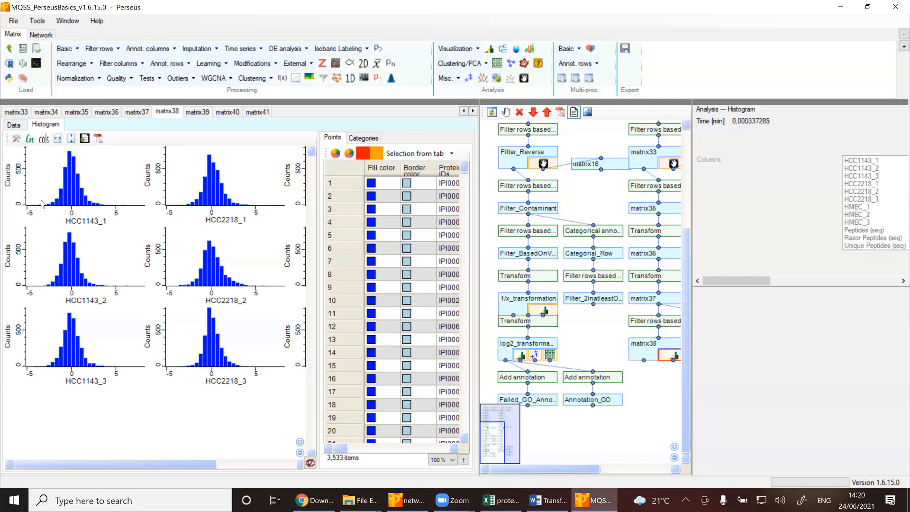
Set the number of bins to 4 in the histogram properties.
click(16, 139)
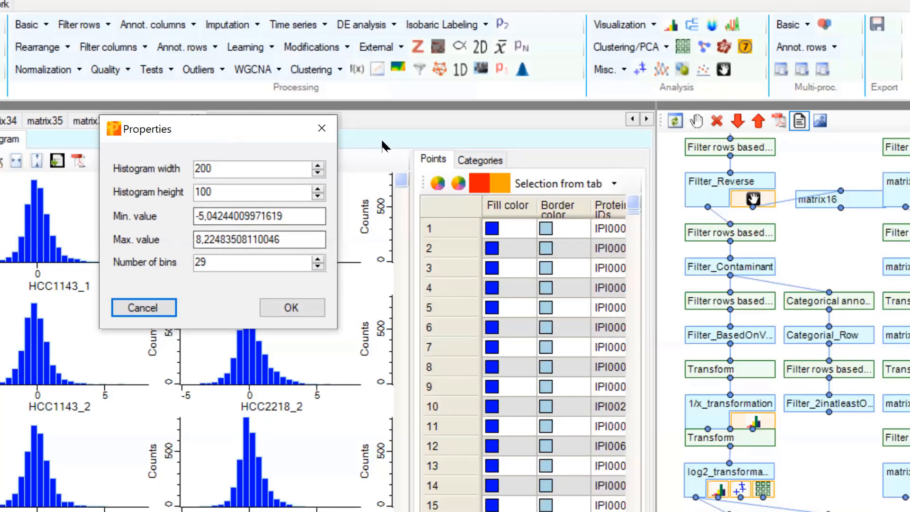
drag(219, 138, 385, 145)
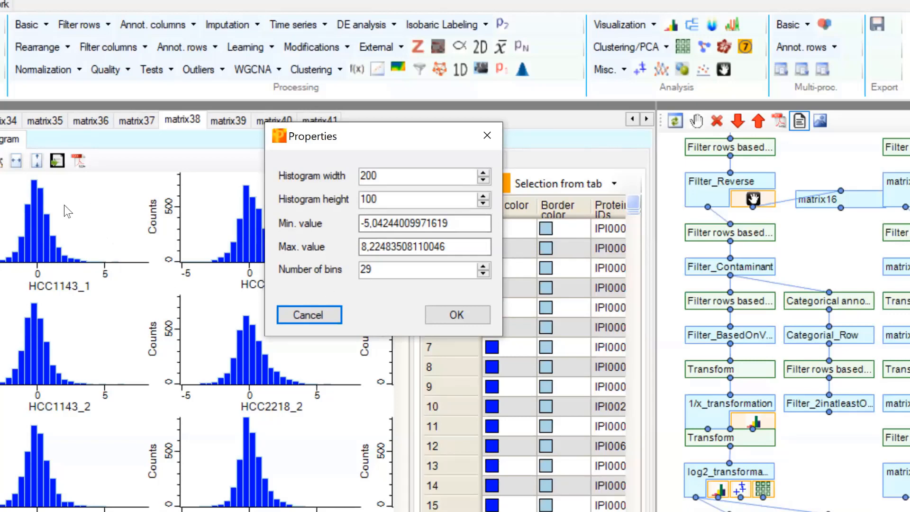
key(shift+Tab)
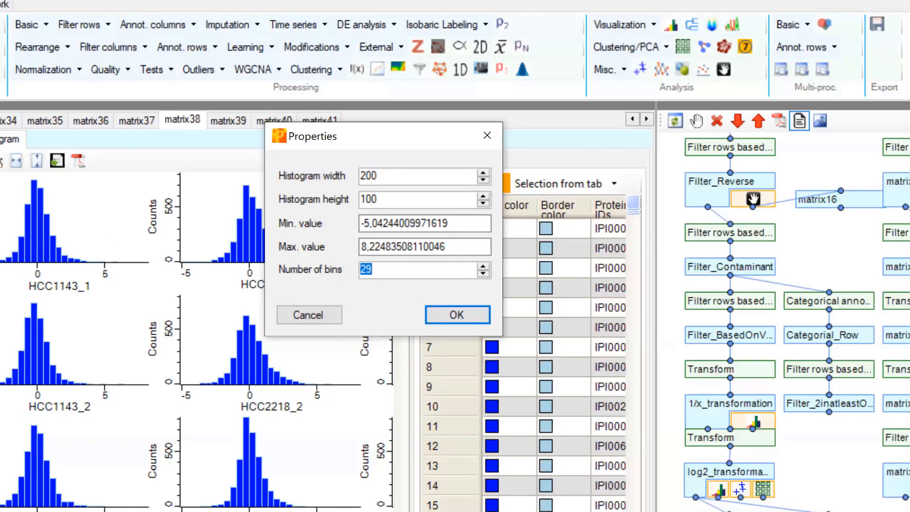
text(4)
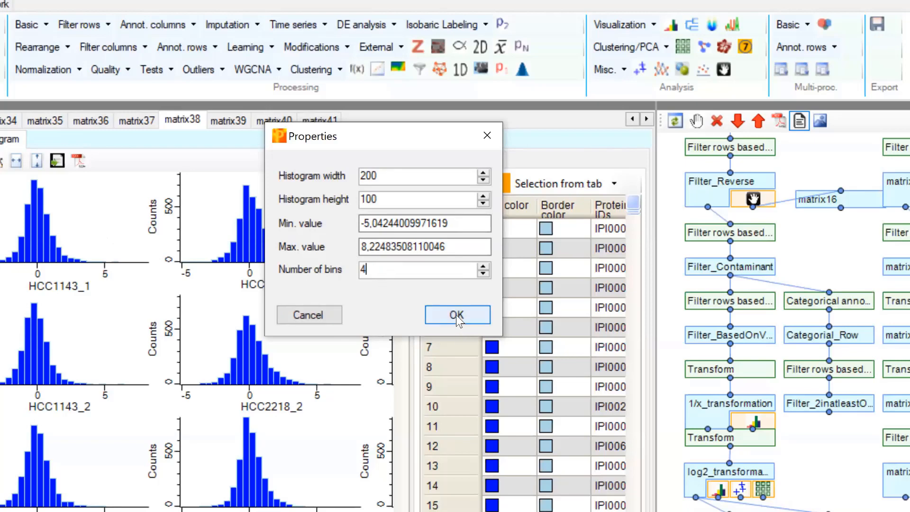
click(455, 314)
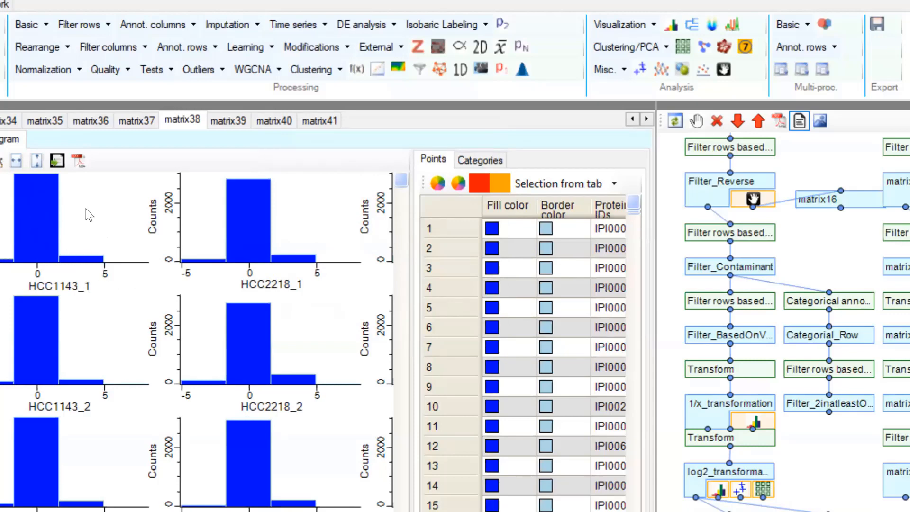
Set the number of bins to 100 in the histogram properties.
click(1, 161)
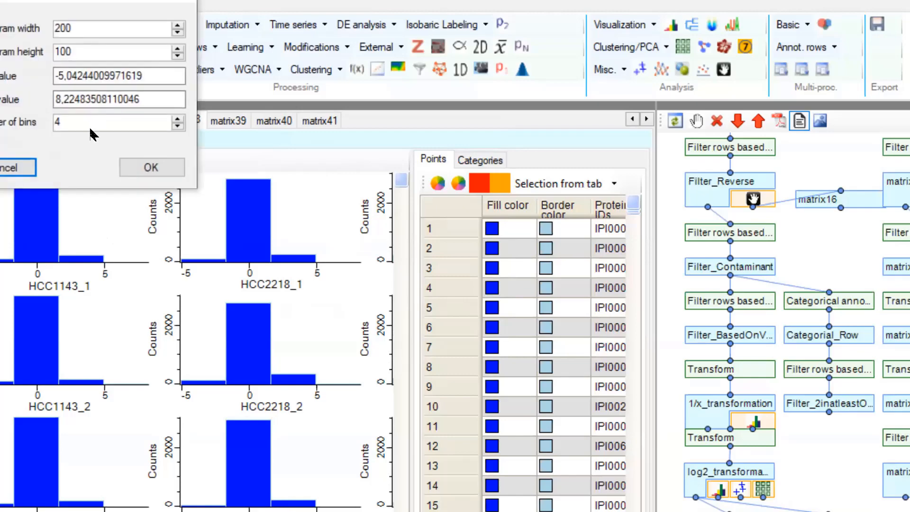
drag(76, 122, 50, 119)
text(100)
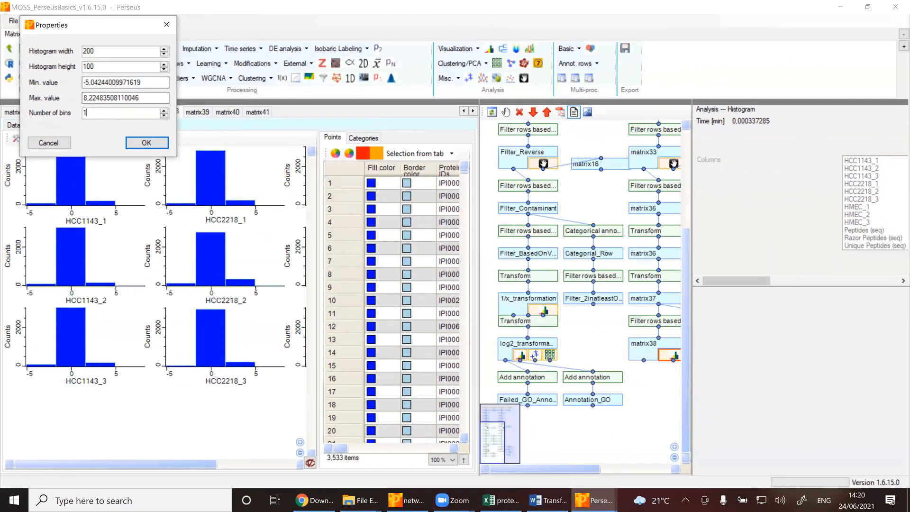
click(147, 142)
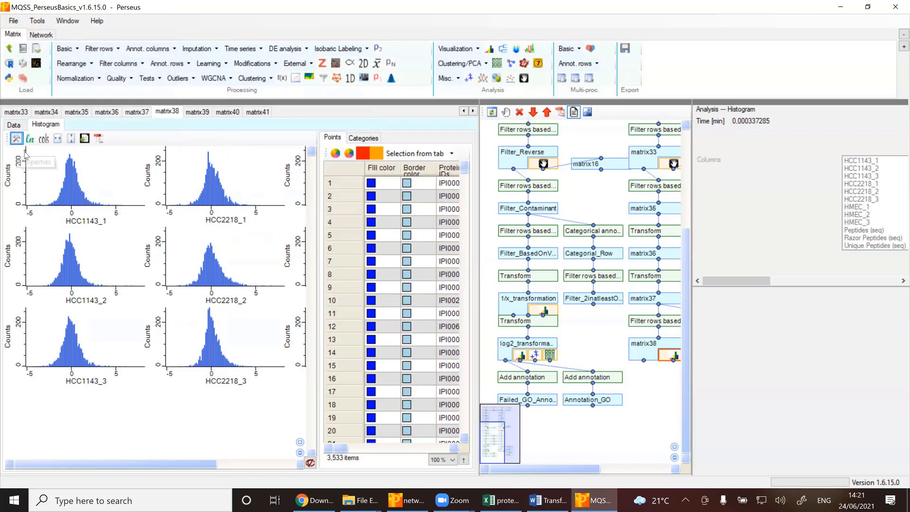
Set the histograms' number of bins back to 29 and view the HMEC plots.
click(17, 139)
double_click(98, 131)
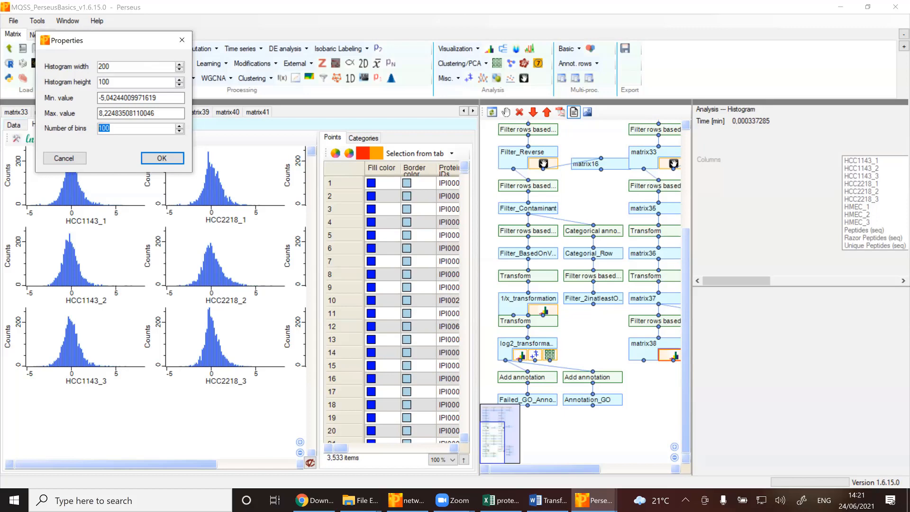
text(29)
click(157, 160)
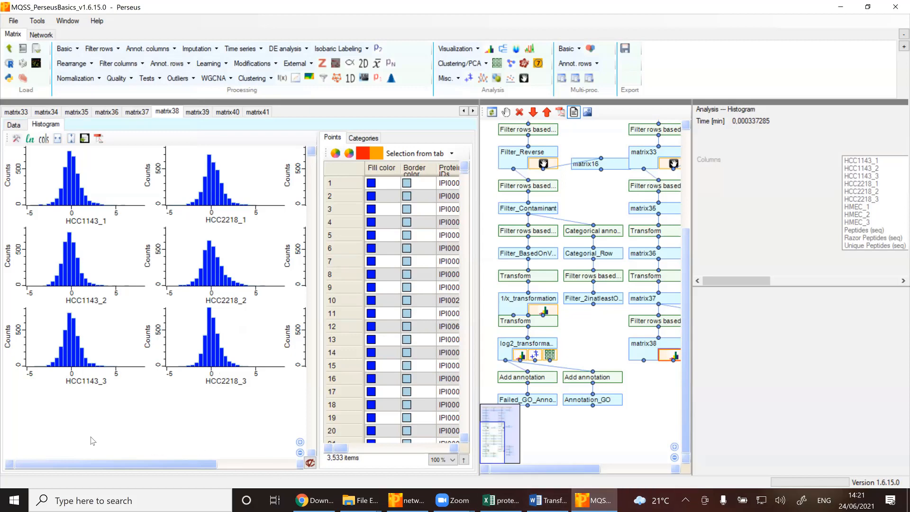
drag(133, 464, 206, 460)
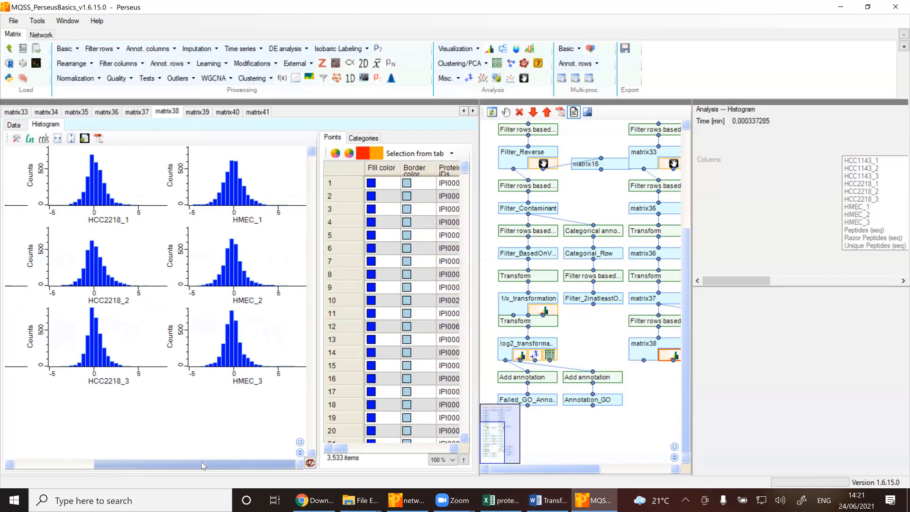
Create a scatter plot from matrix38 using columns as the matrix access, and open the plot.
drag(203, 462, 116, 455)
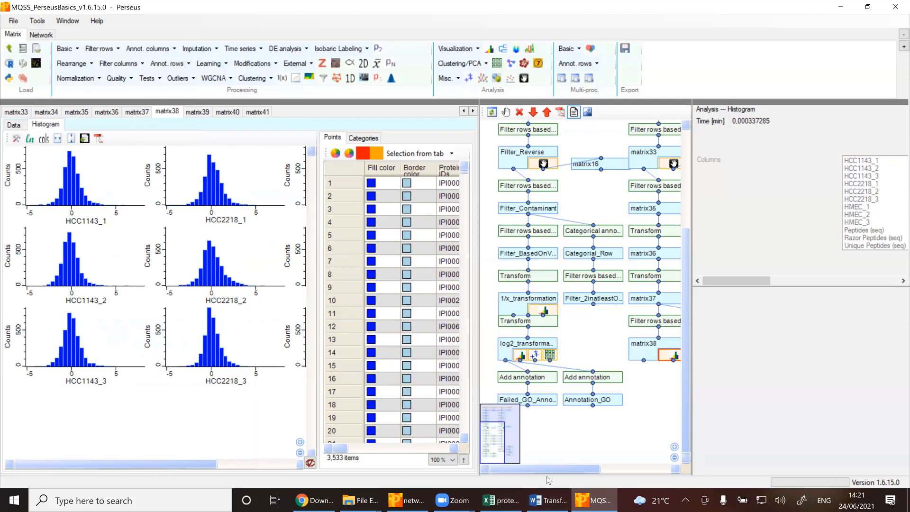
drag(583, 469, 607, 469)
click(600, 354)
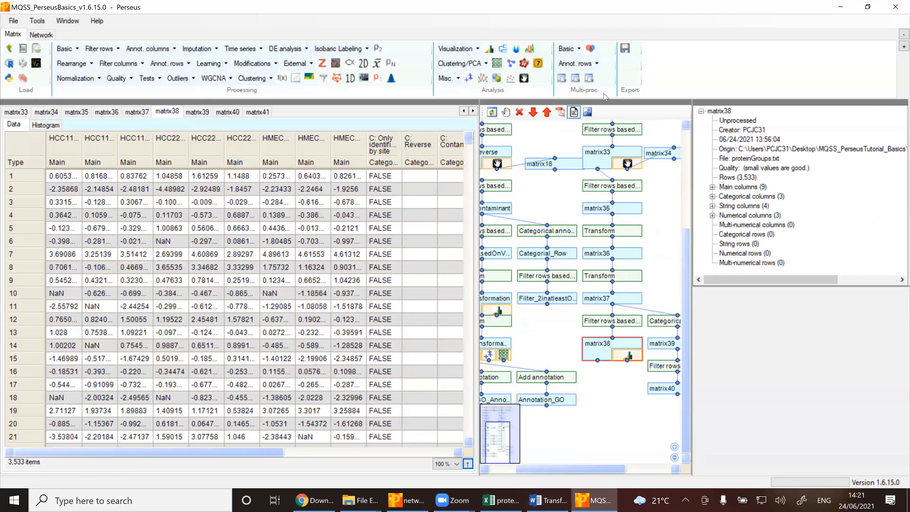
click(469, 78)
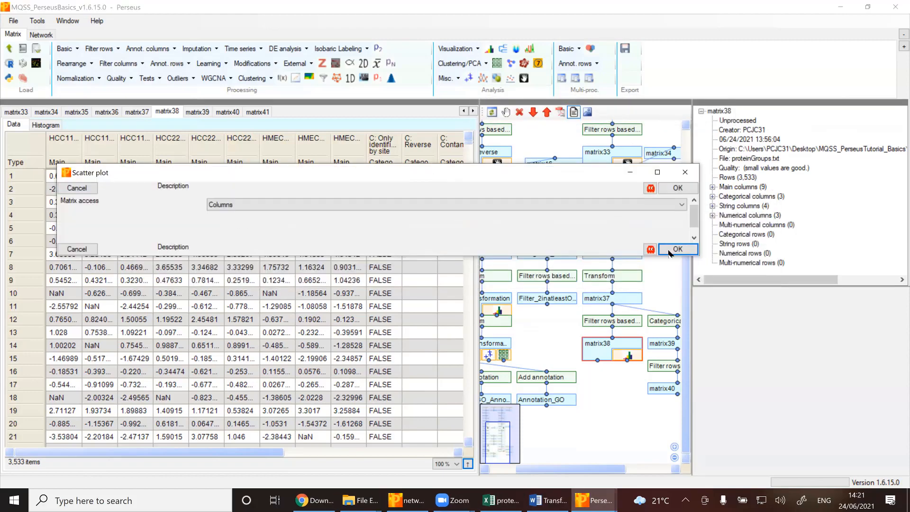
click(672, 252)
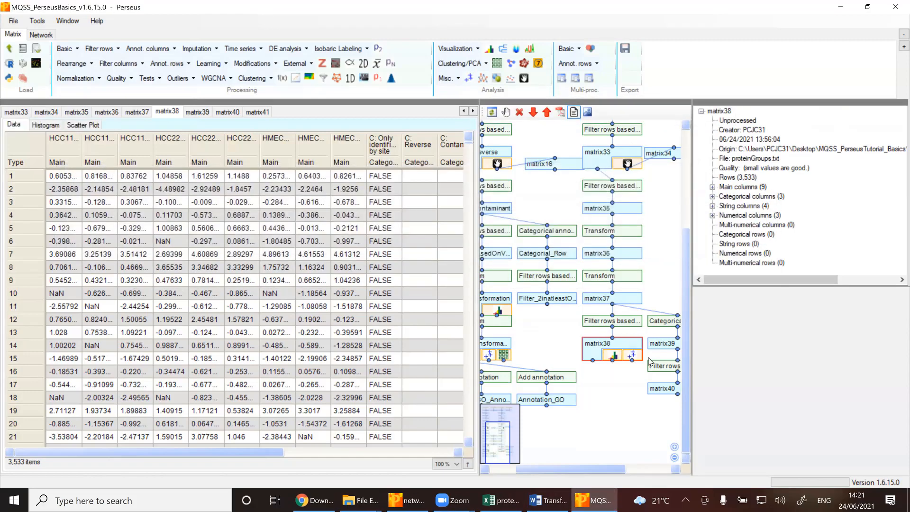
click(635, 355)
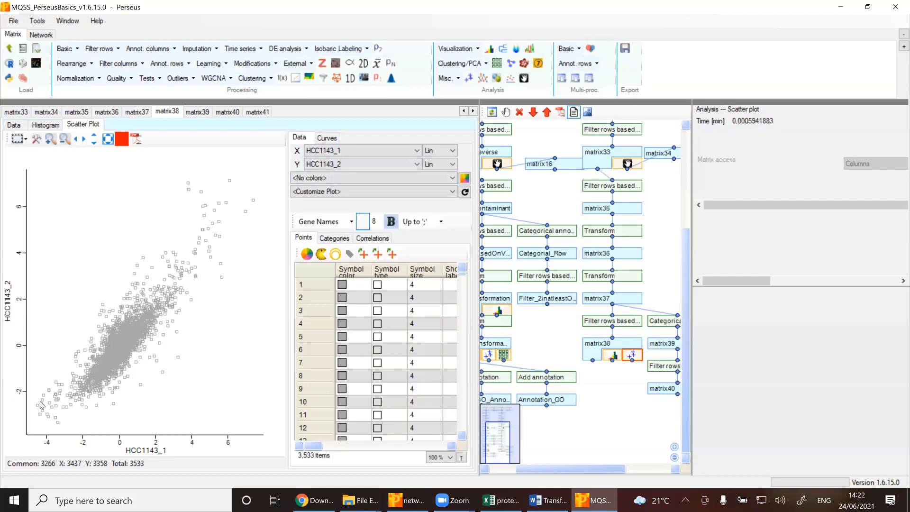
Plot HCC1143_1 against itself in the scatter plot, and return the Y axis to HCC1143_2.
click(378, 165)
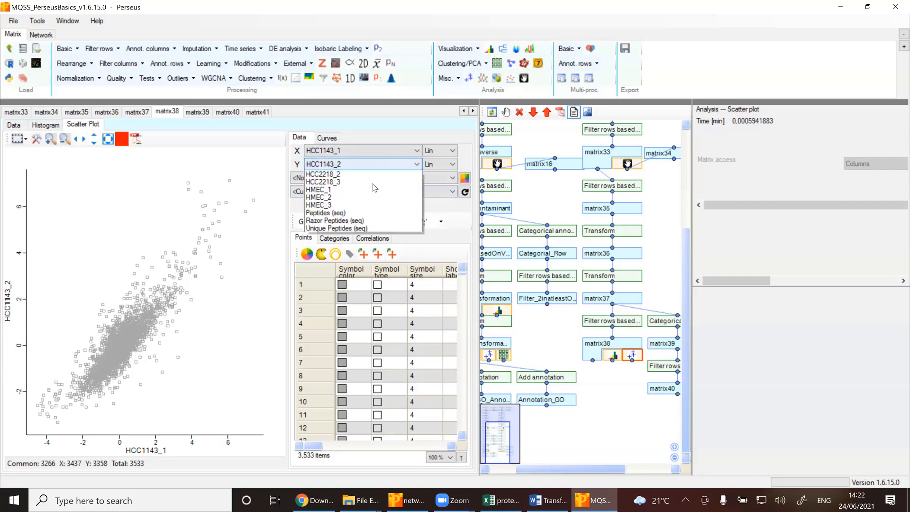
scroll(360, 190, up, 2)
click(313, 174)
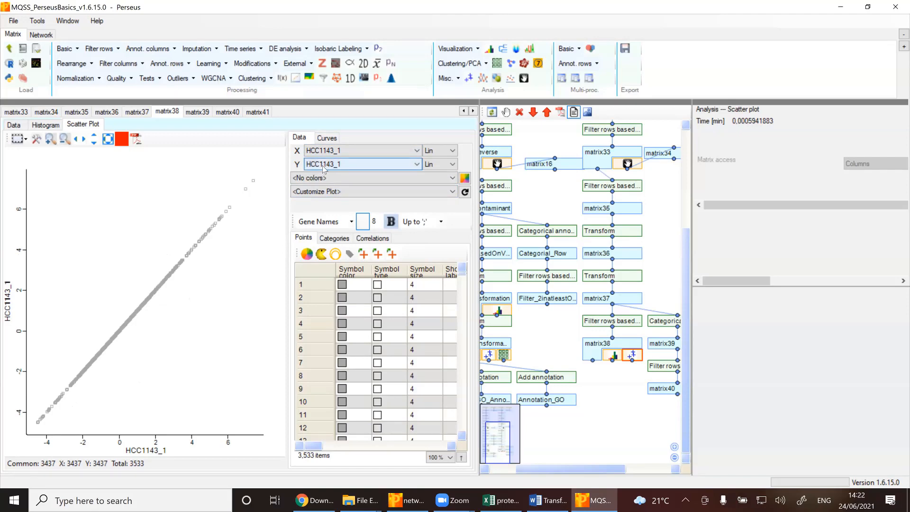
click(311, 164)
click(313, 181)
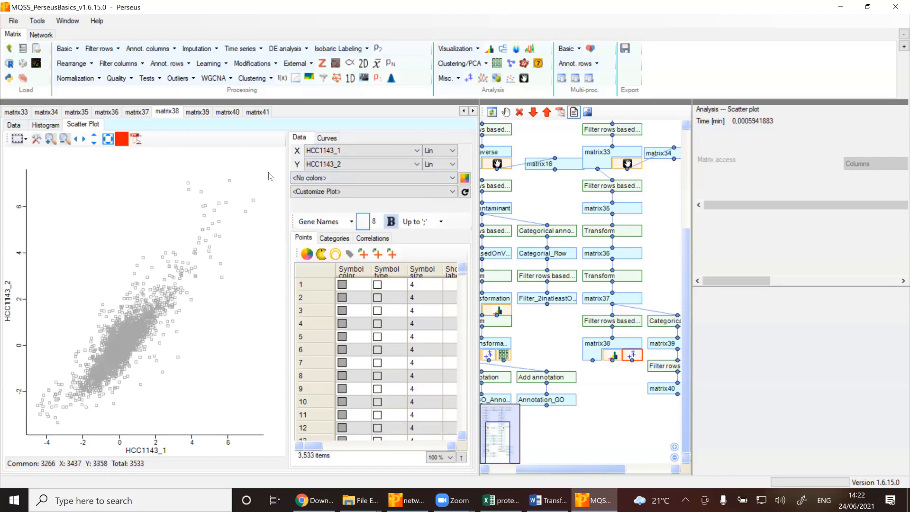
View HCC1143_1 against HCC2218_1 in the scatter plot, and restore HCC1143_2 on the Y axis.
click(339, 166)
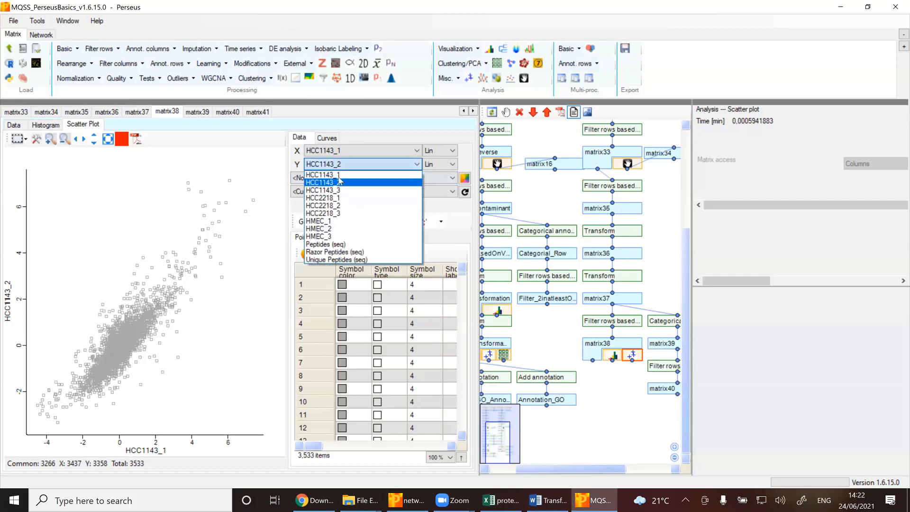
click(341, 198)
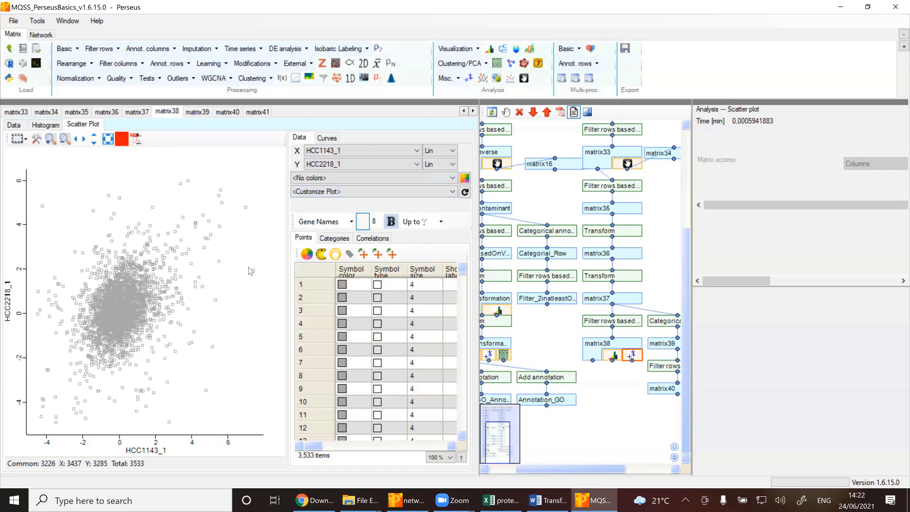
click(375, 164)
click(365, 182)
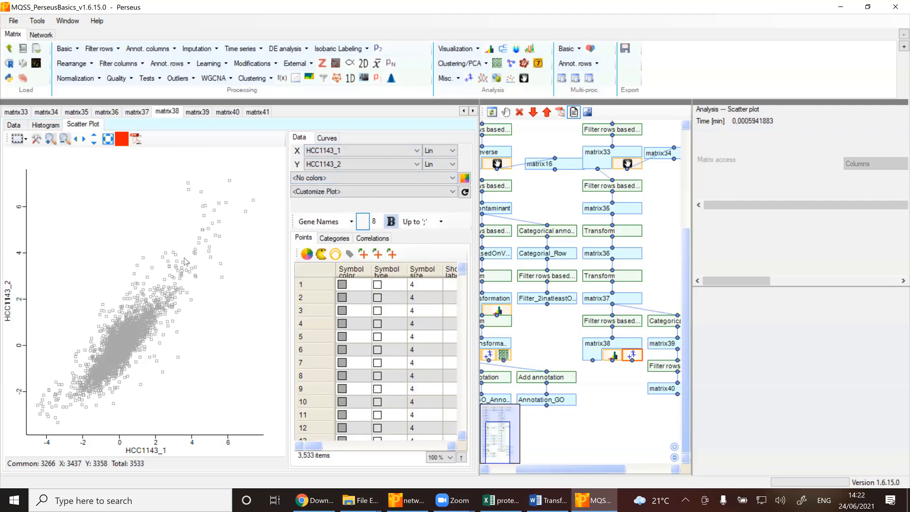
Calculate the Pearson correlation between HCC1143_1 and HCC1143_2 in the scatter plot's correlations.
click(372, 238)
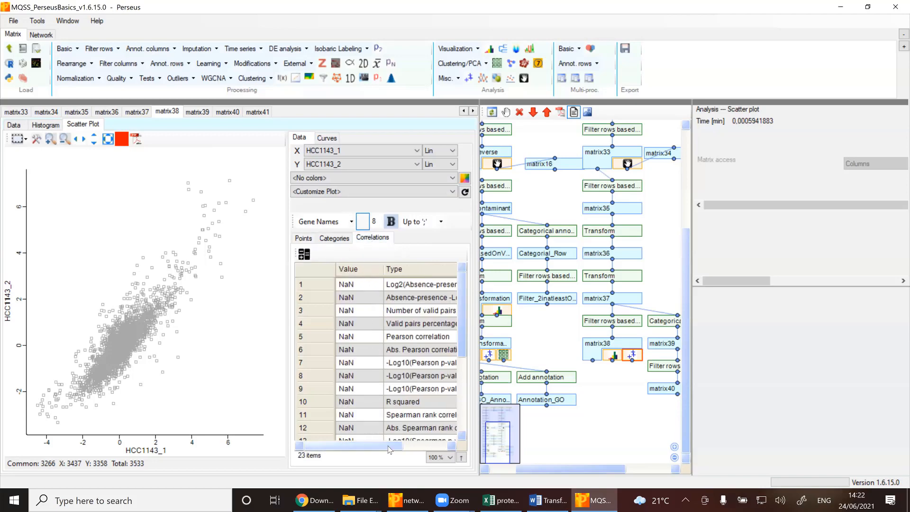
drag(392, 446, 423, 443)
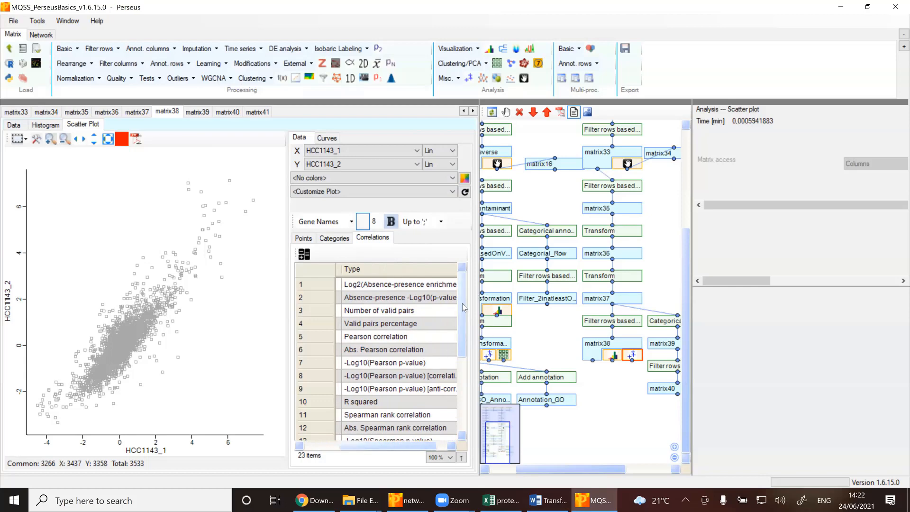
mouse_move(462, 303)
mouse_down()
mouse_move(463, 333)
mouse_move(468, 309)
mouse_up()
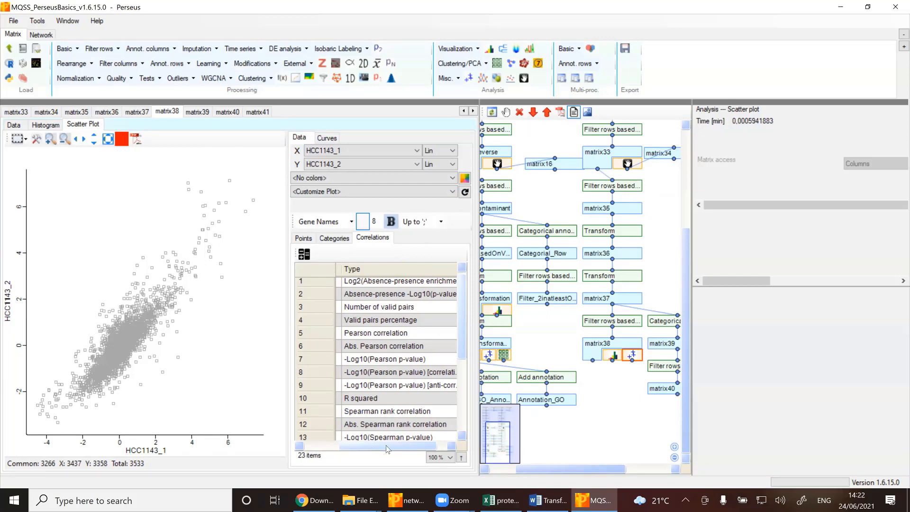
drag(388, 446, 367, 444)
click(403, 336)
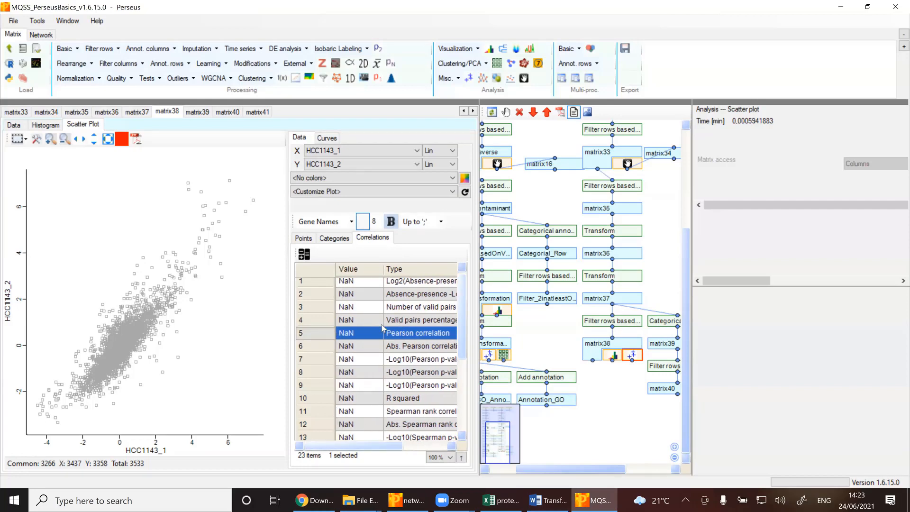
click(302, 254)
Calculate the Pearson correlation of HCC1143_1 with HCC2218_1, and switch the Y axis back to HCC1143_2.
click(323, 163)
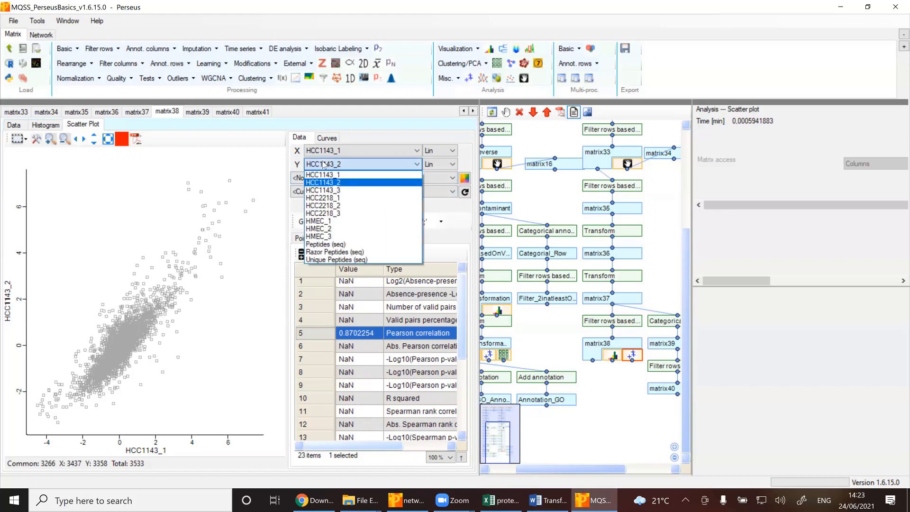
click(336, 198)
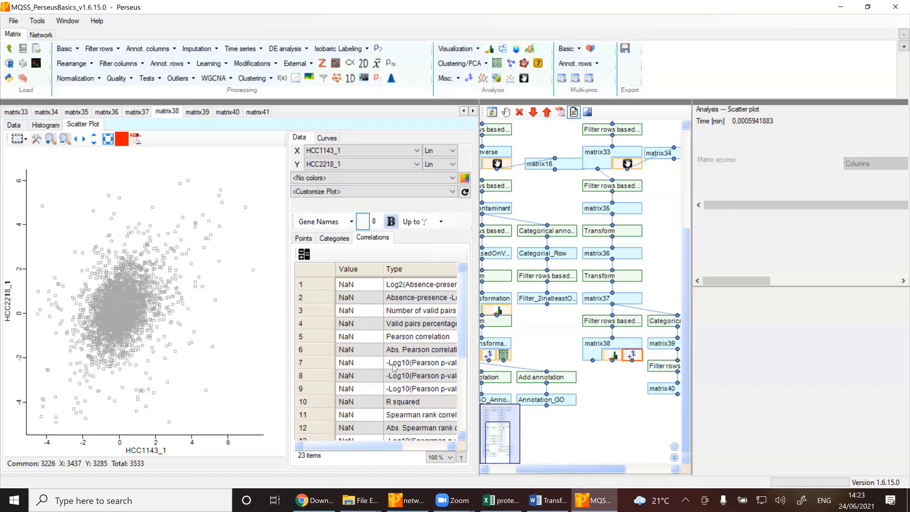
click(365, 338)
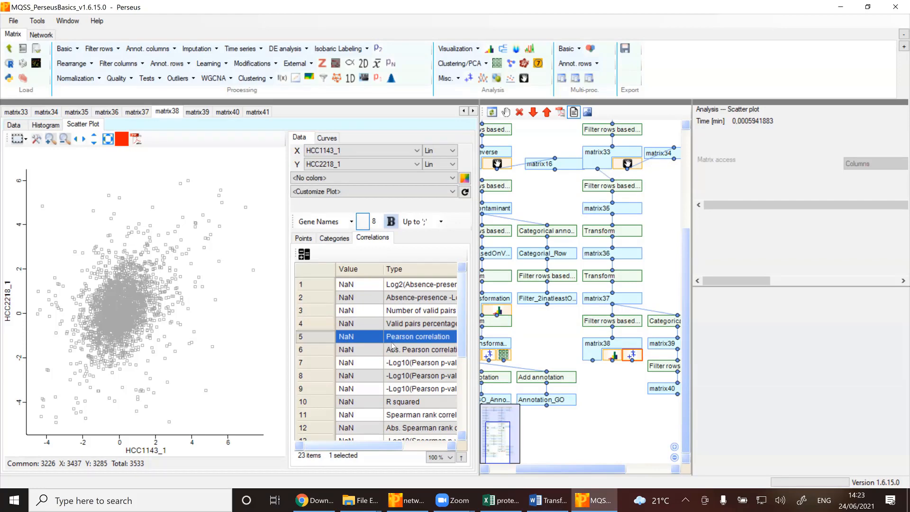
click(305, 255)
click(366, 165)
click(367, 179)
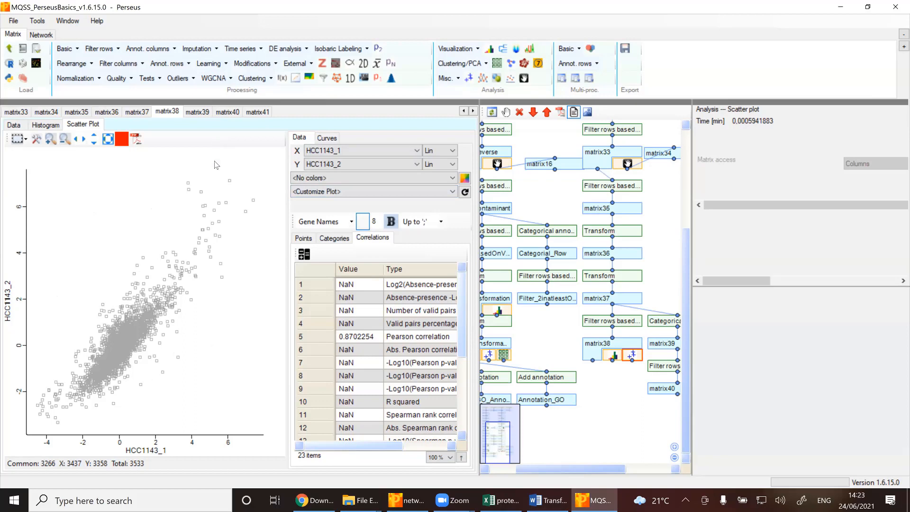
Select the points above about 3.5 on both axes with rectangular selection and bring them to the top of the points table.
click(25, 140)
click(47, 169)
click(23, 141)
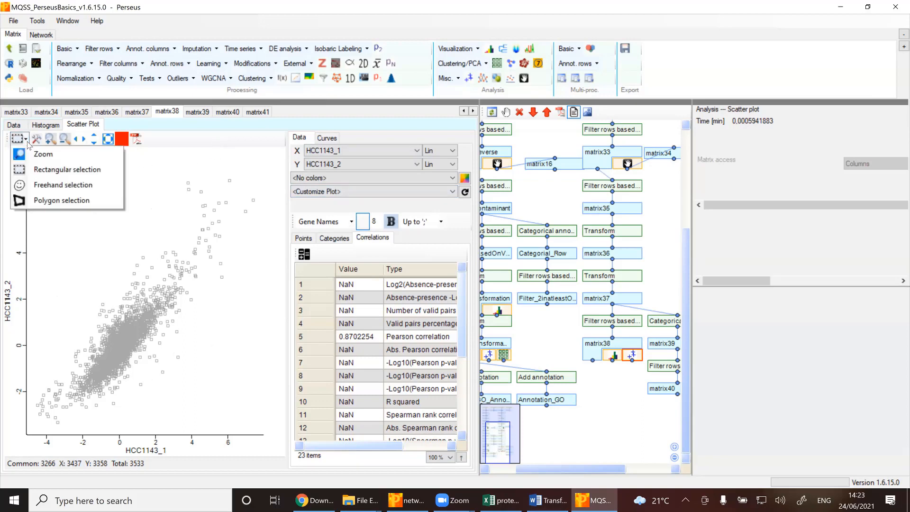
click(47, 170)
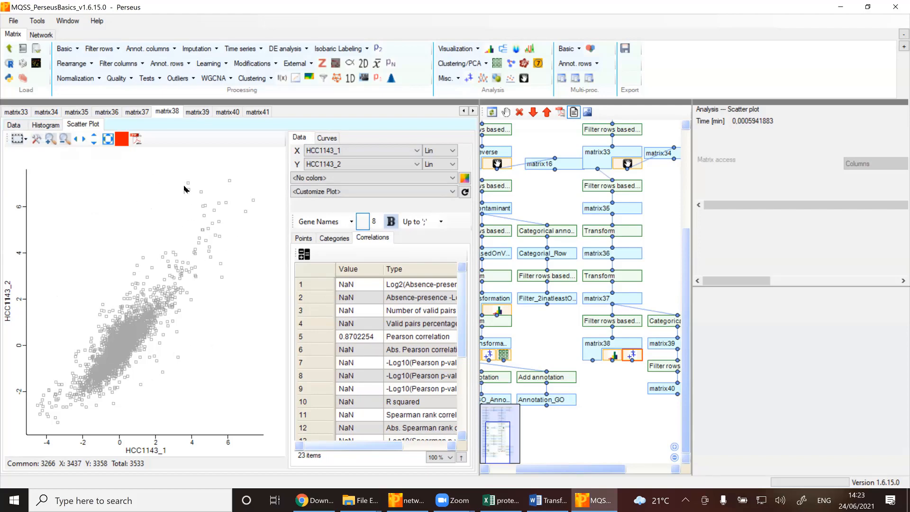
drag(182, 178, 266, 260)
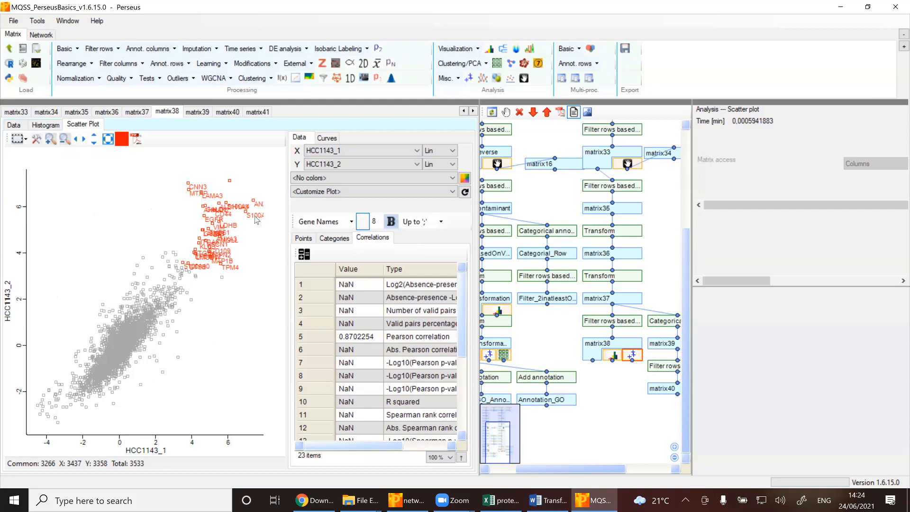
click(303, 237)
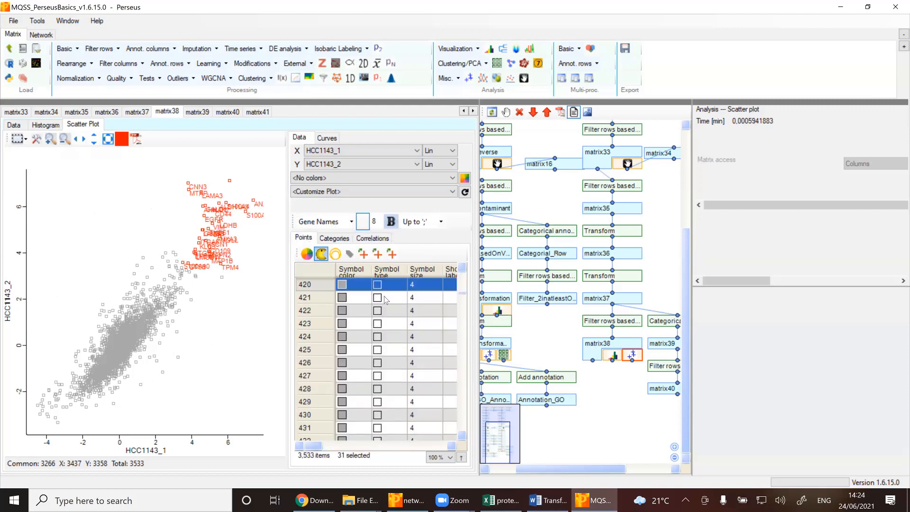
right_click(364, 287)
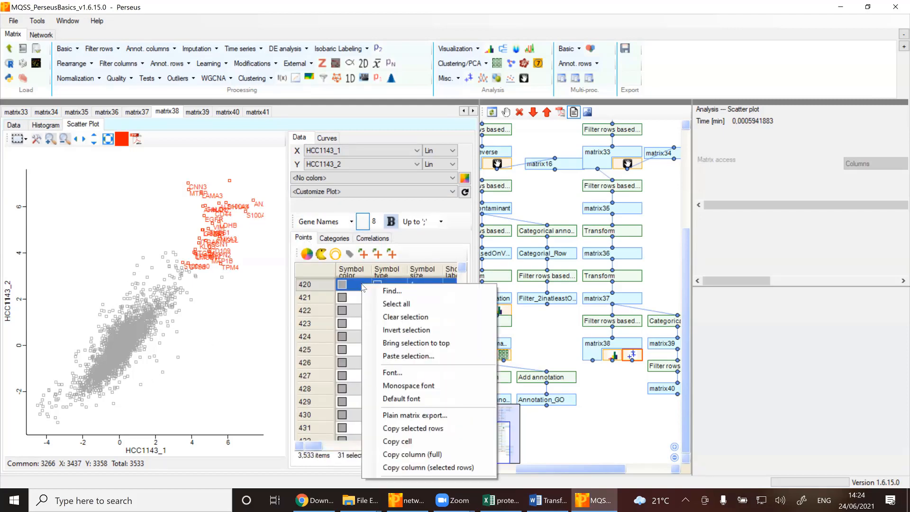
click(400, 345)
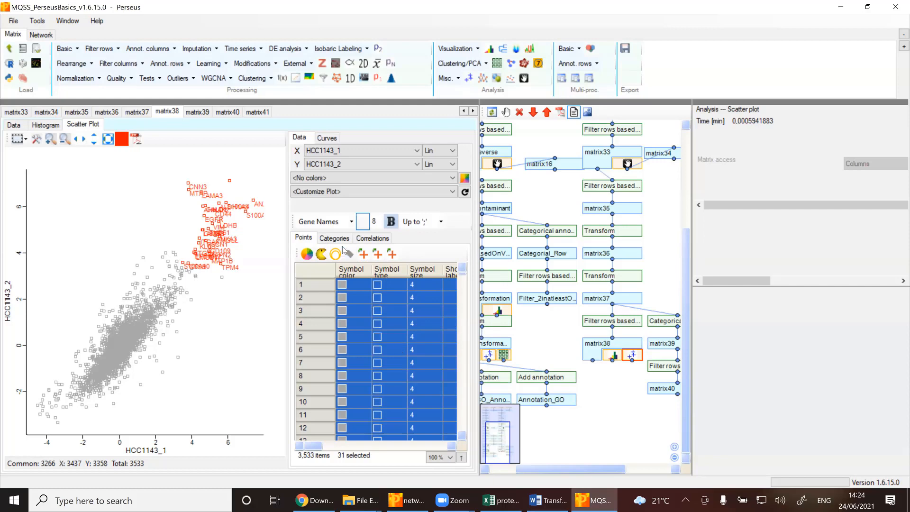
Colour the selected points orange, and plot HCC2218_1 on the Y axis to see where they fall.
click(307, 255)
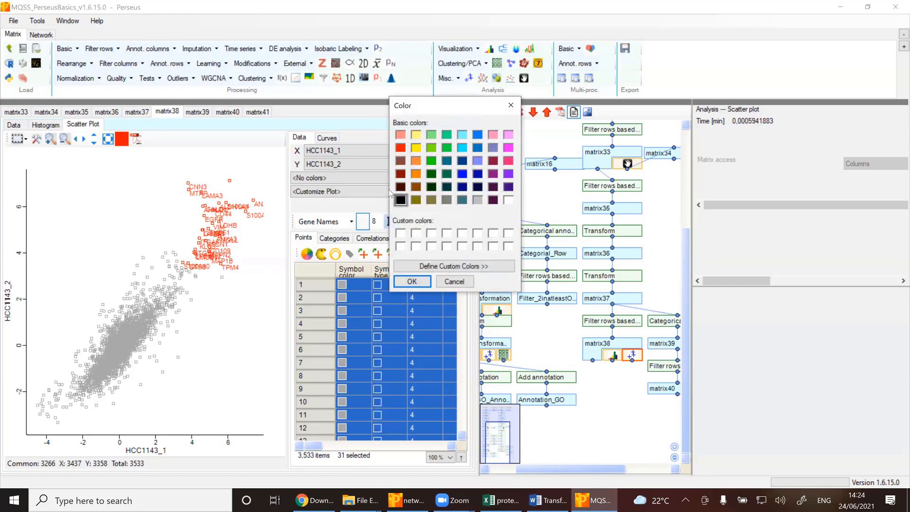
click(416, 174)
click(412, 282)
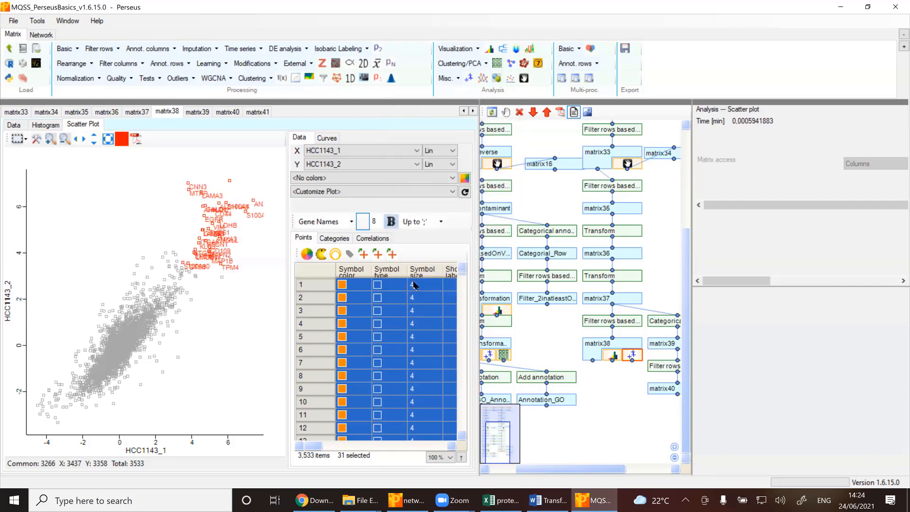
click(258, 232)
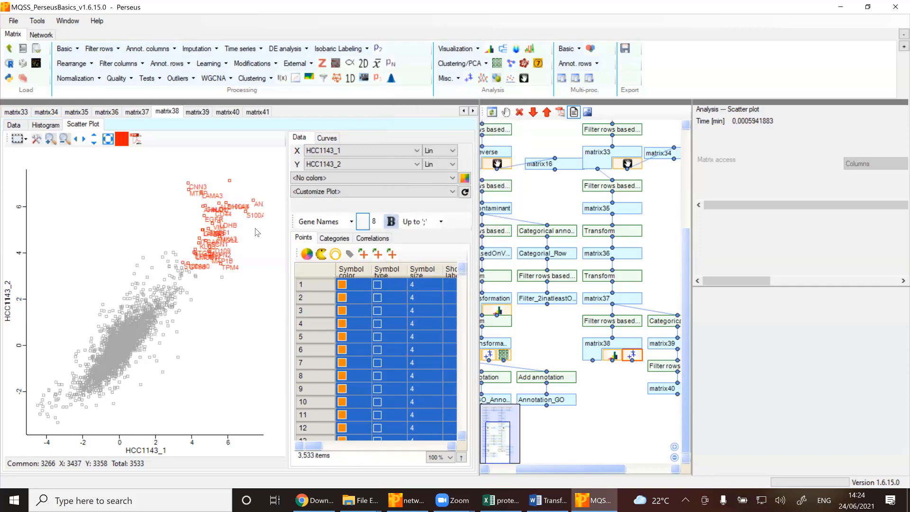
click(337, 164)
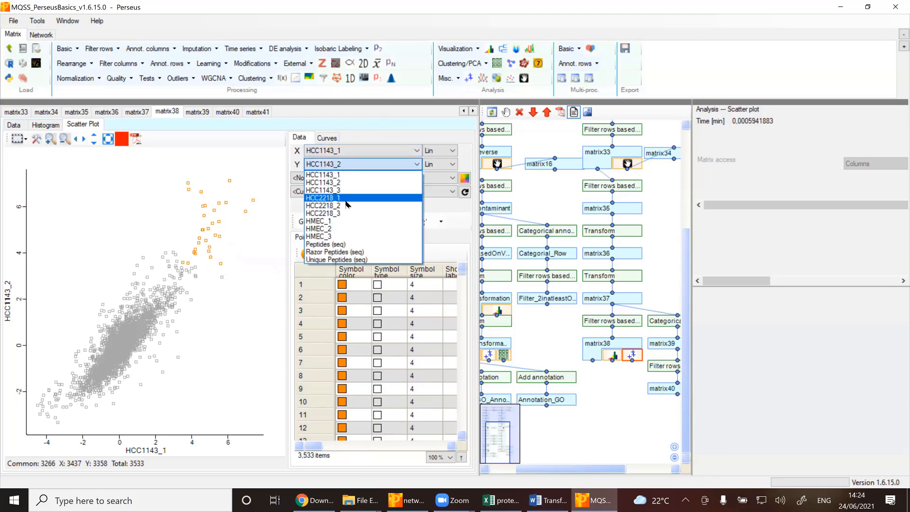
click(334, 199)
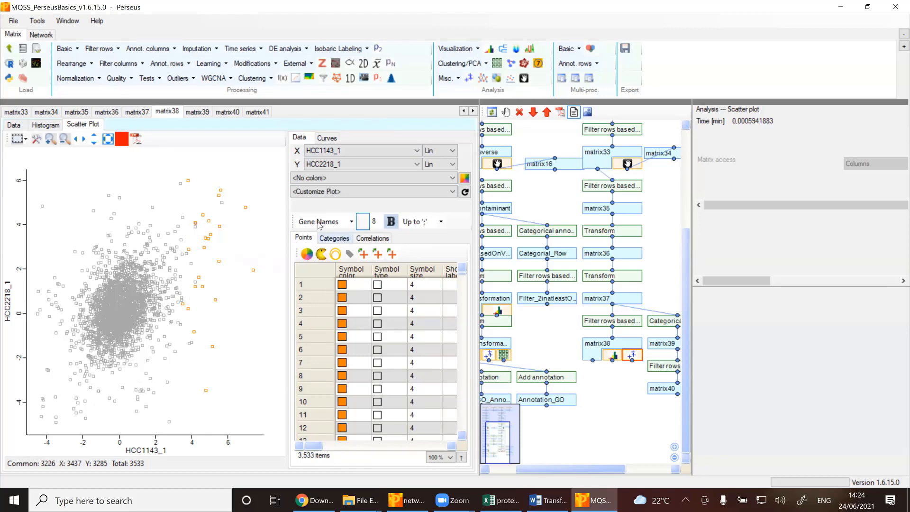
Find all entries matching "ribosom" in the whole points table.
right_click(356, 286)
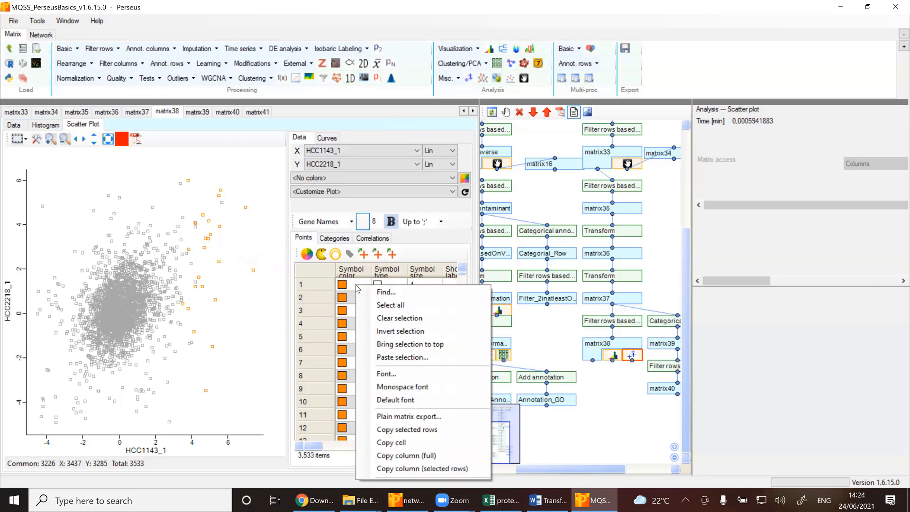
click(374, 292)
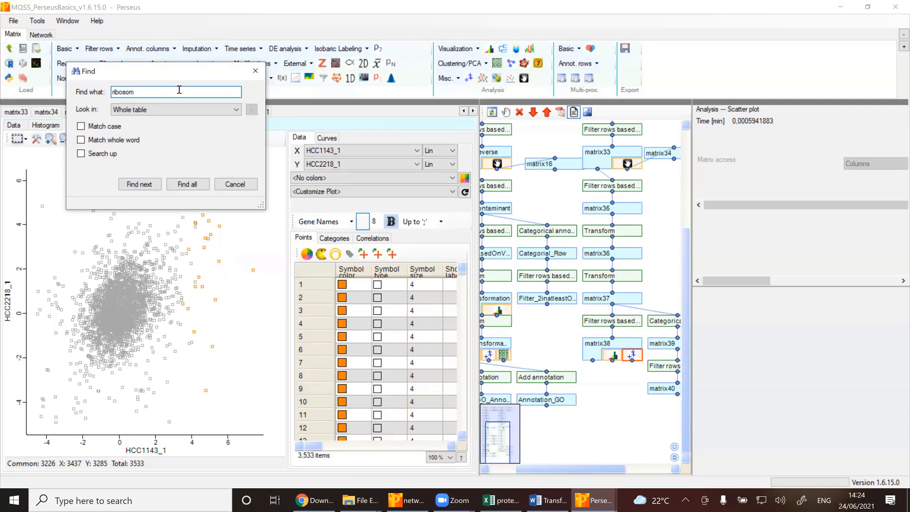
click(160, 113)
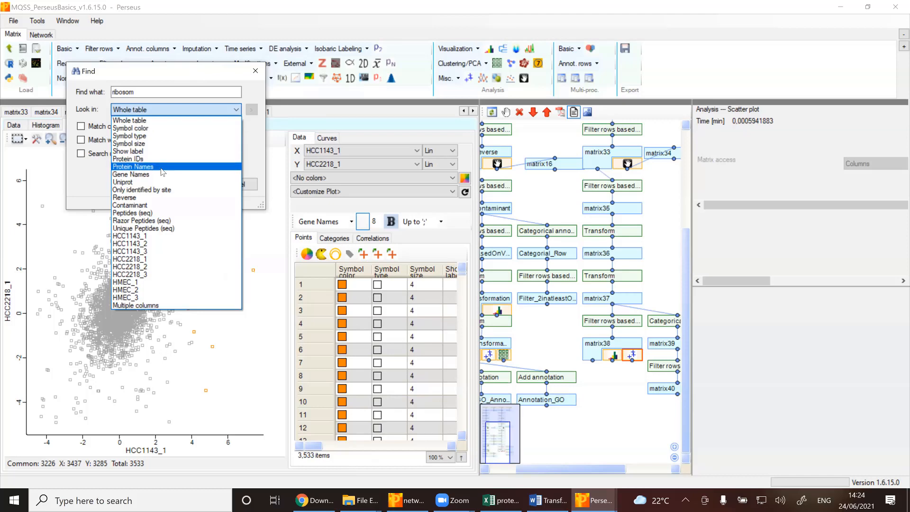
click(160, 121)
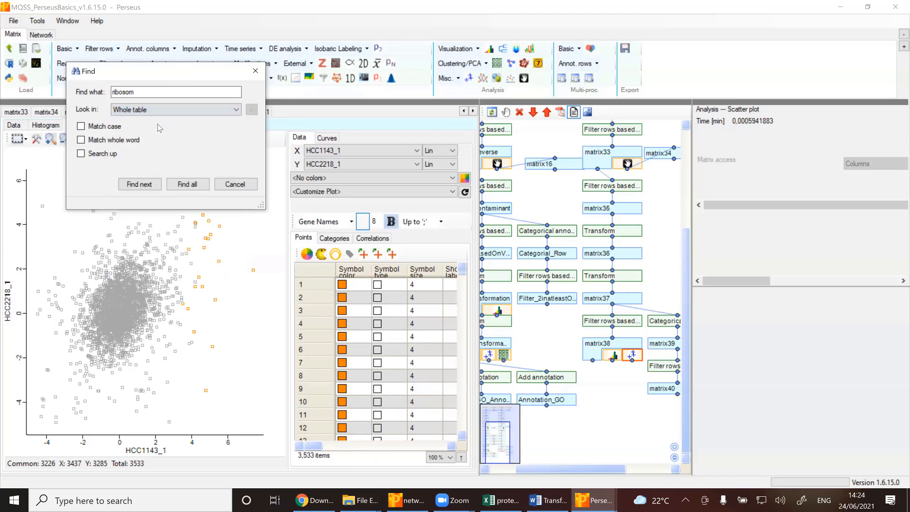
click(195, 184)
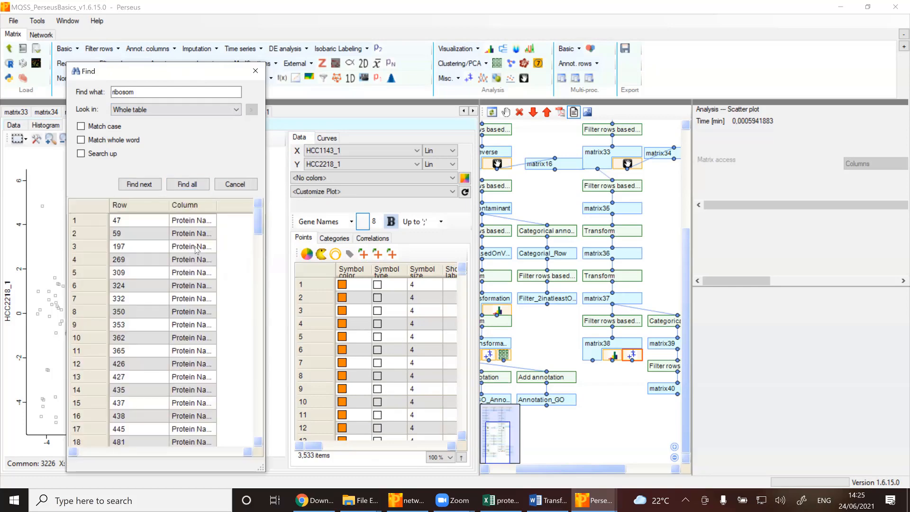
Select the points of all found "ribosom" entries, and bring the selection to the top of the points table.
drag(259, 223, 259, 432)
drag(257, 407, 258, 218)
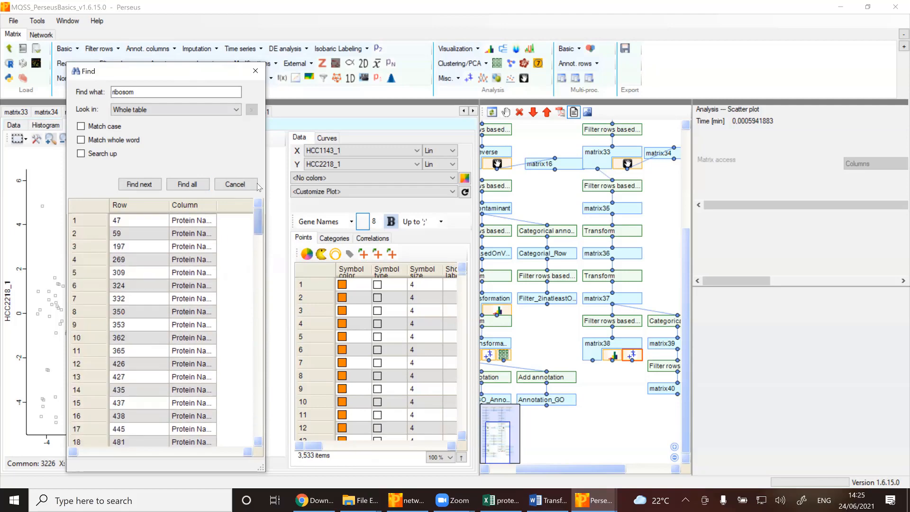
click(128, 221)
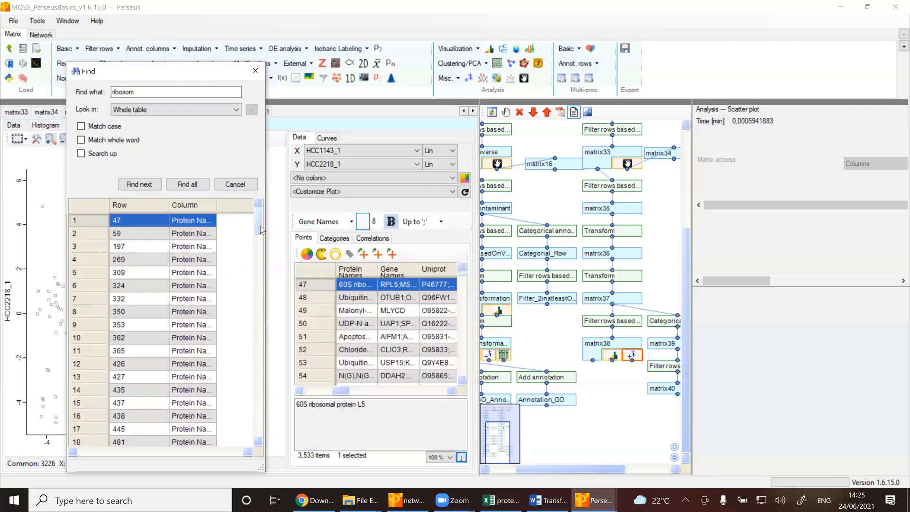
drag(260, 230, 271, 435)
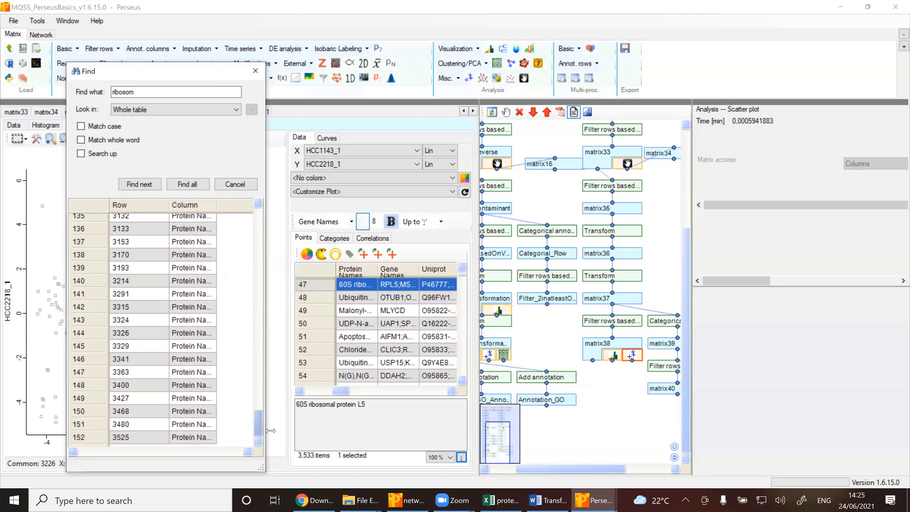
shift+click(138, 440)
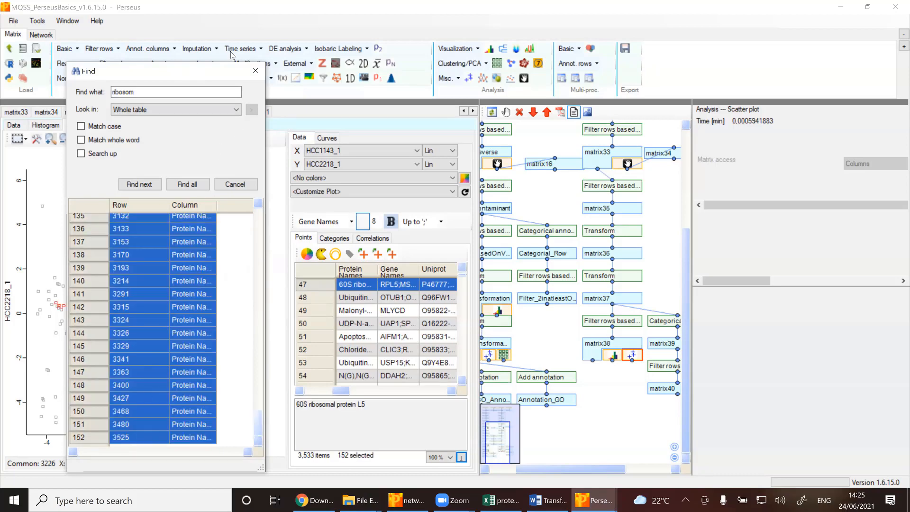
click(255, 71)
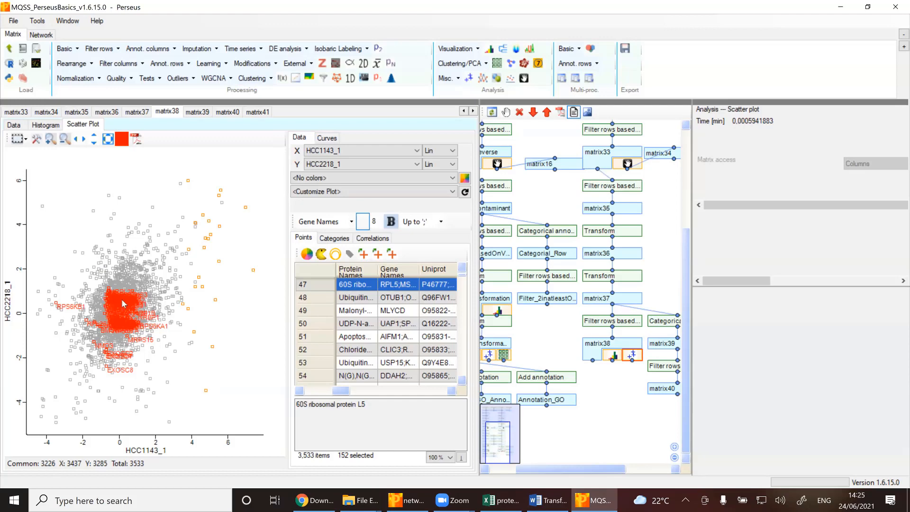
right_click(373, 288)
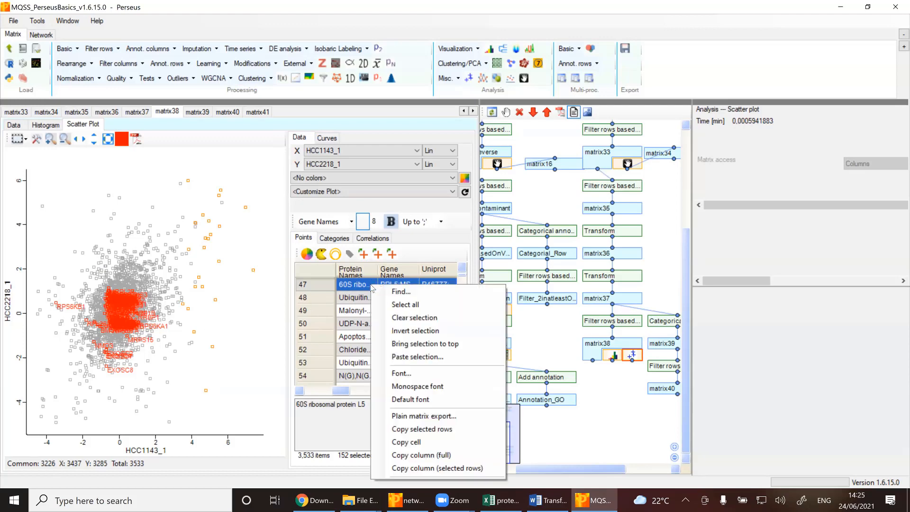
click(417, 345)
Colour the selected ribosomal points green, and plot HCC2218_3 on the Y axis of the scatter plot.
click(307, 253)
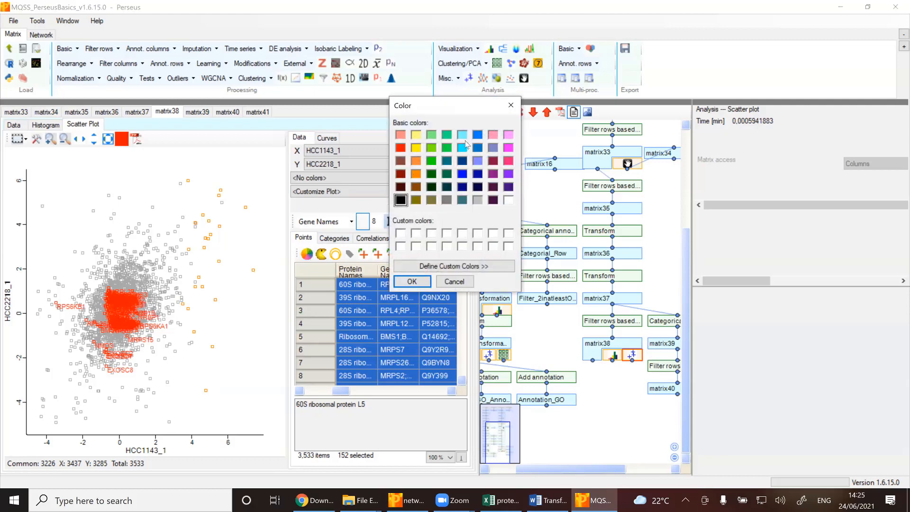
click(431, 162)
click(417, 282)
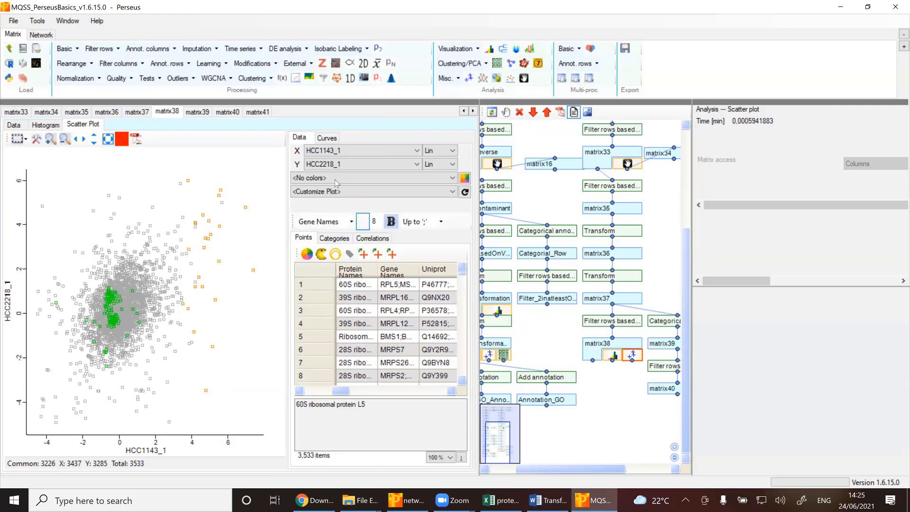
click(341, 164)
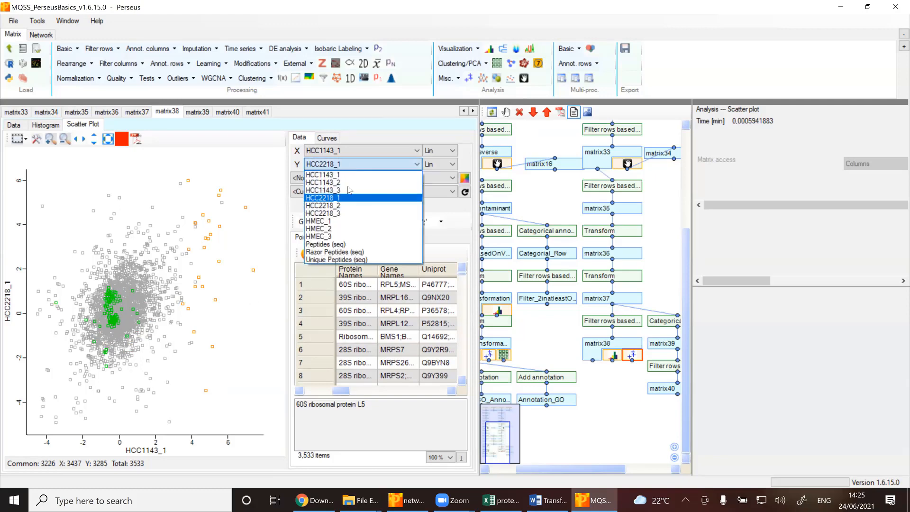
click(350, 215)
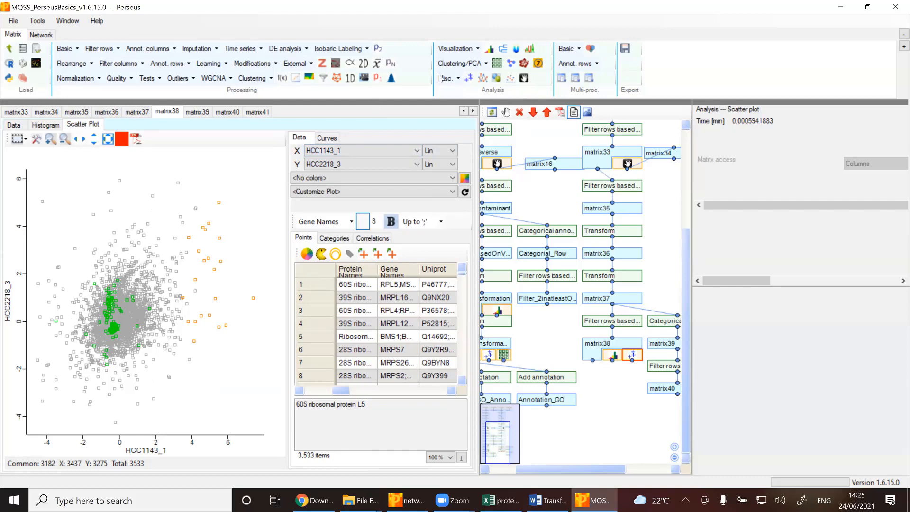
Create a multi scatter plot of matrix38 with the default HCC1143, HCC2218 and HMEC rows and columns, displaying the Pearson correlation in the plots.
click(497, 64)
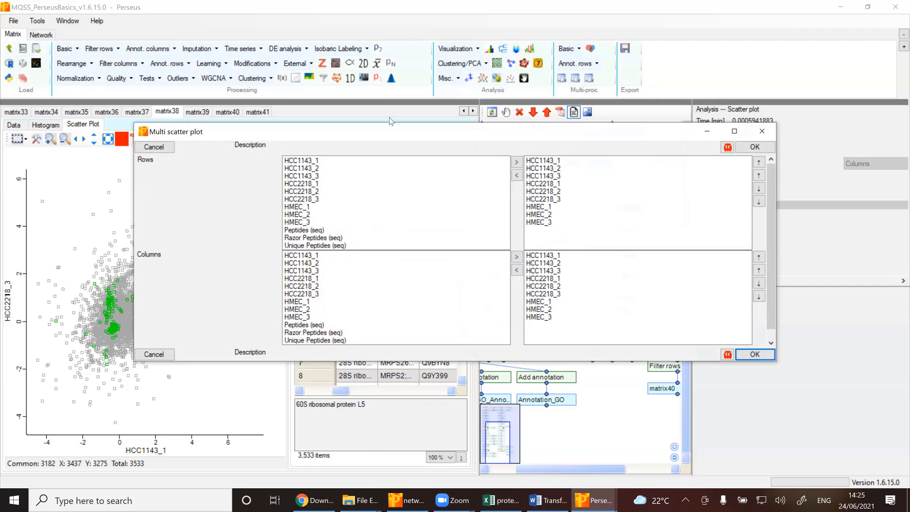
drag(391, 130, 225, 116)
click(588, 340)
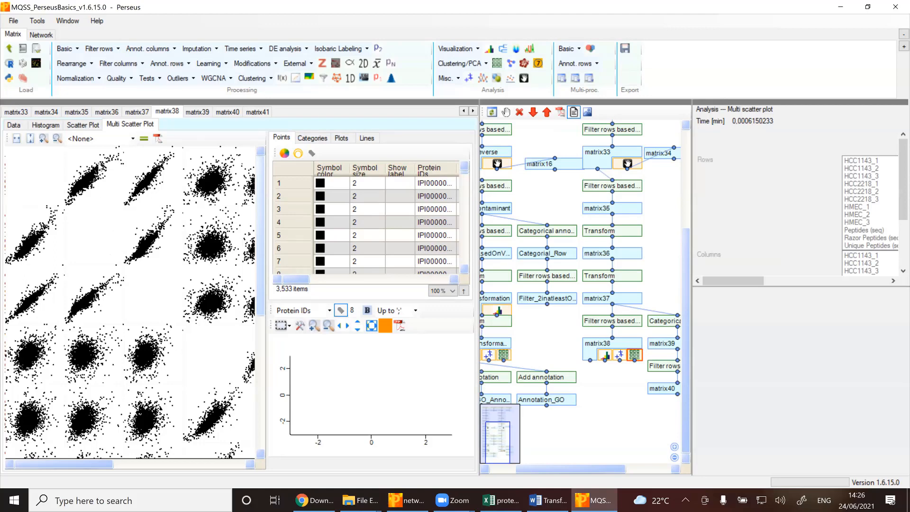
click(132, 139)
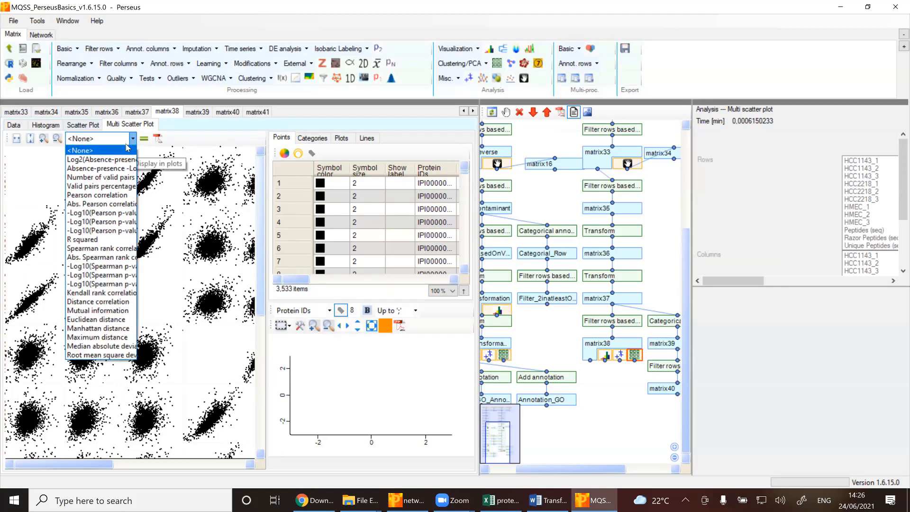
click(104, 198)
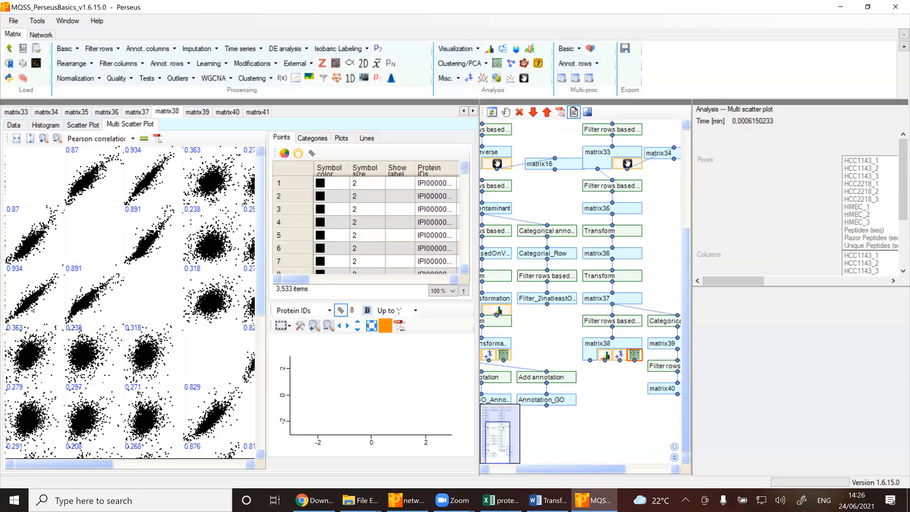
Enlarge the HCC1143_3 against HCC1143_1 plot and select its points above about 2 on the X axis with rectangular selection.
click(154, 175)
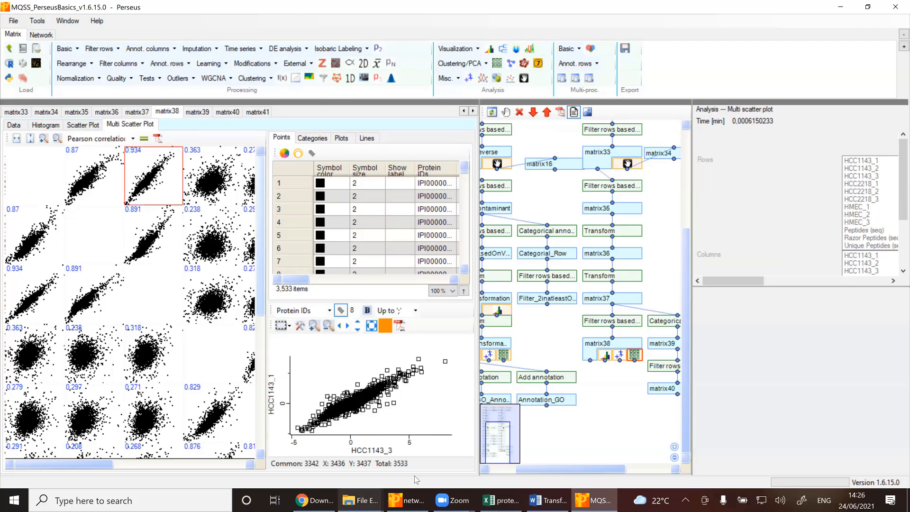
click(291, 326)
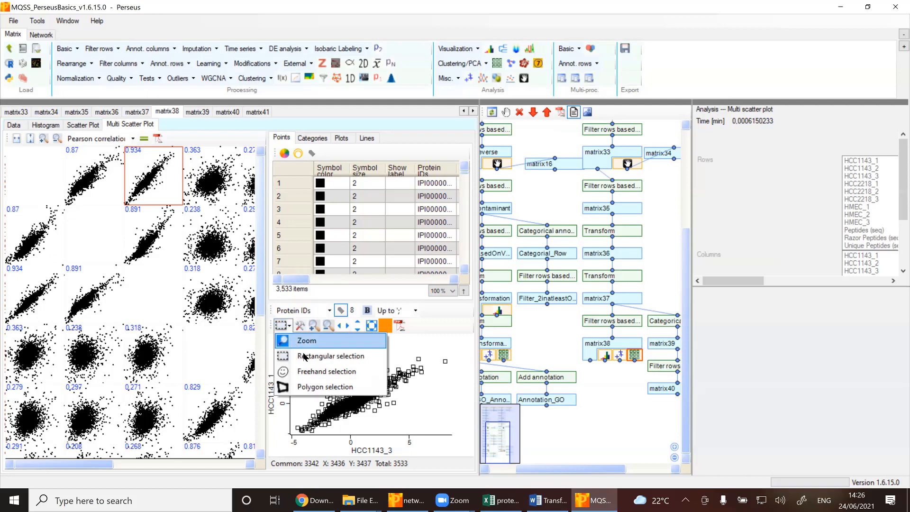
click(311, 355)
drag(372, 368, 420, 403)
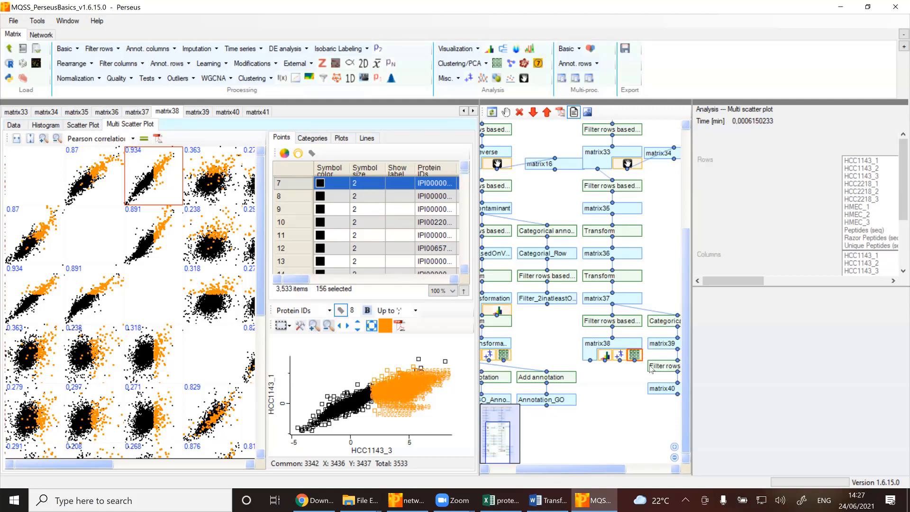
Review the annotations that chromosomeAnnot.txt.gz and mainAnnot.homo_sapiens.txt.gz offer in the Add annotation settings for matrix38, without adding any.
click(596, 349)
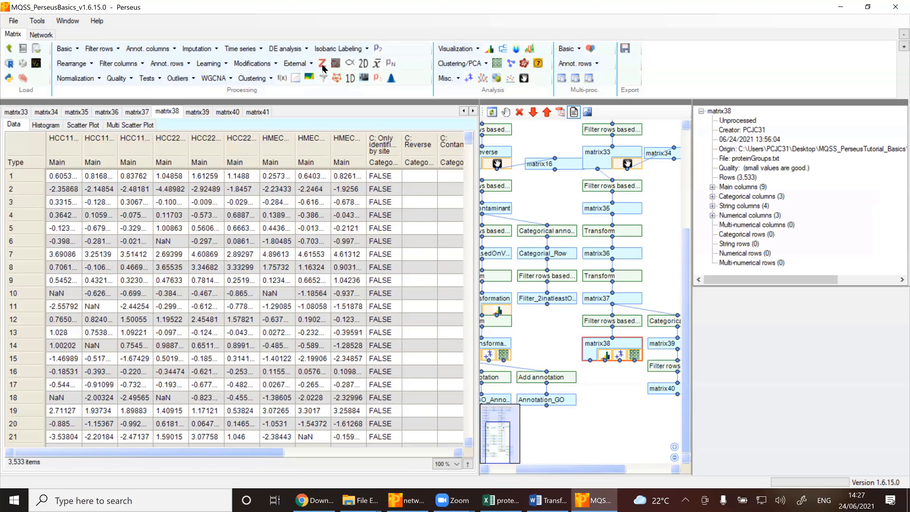
click(174, 49)
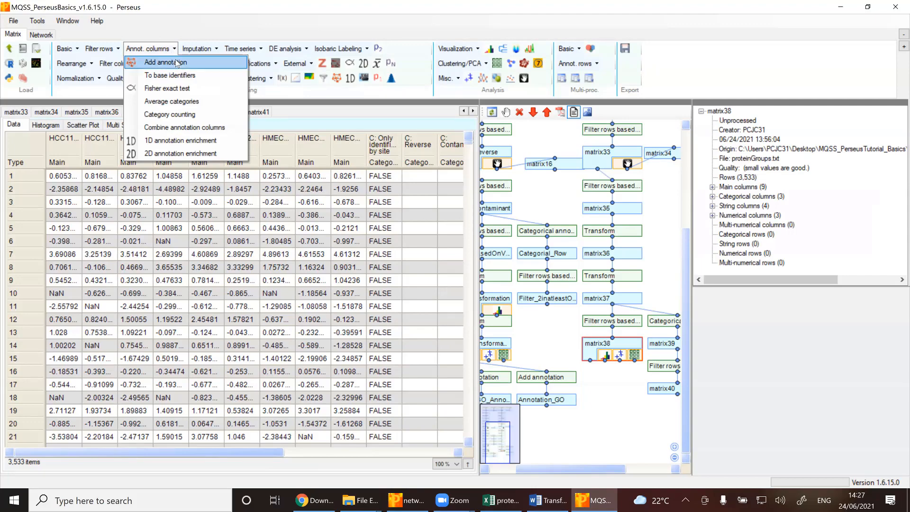
click(177, 63)
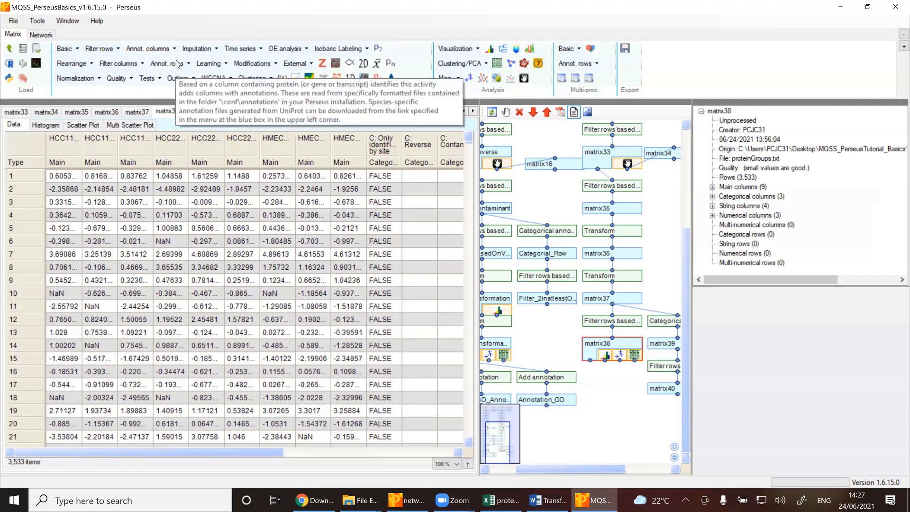
drag(516, 116, 402, 85)
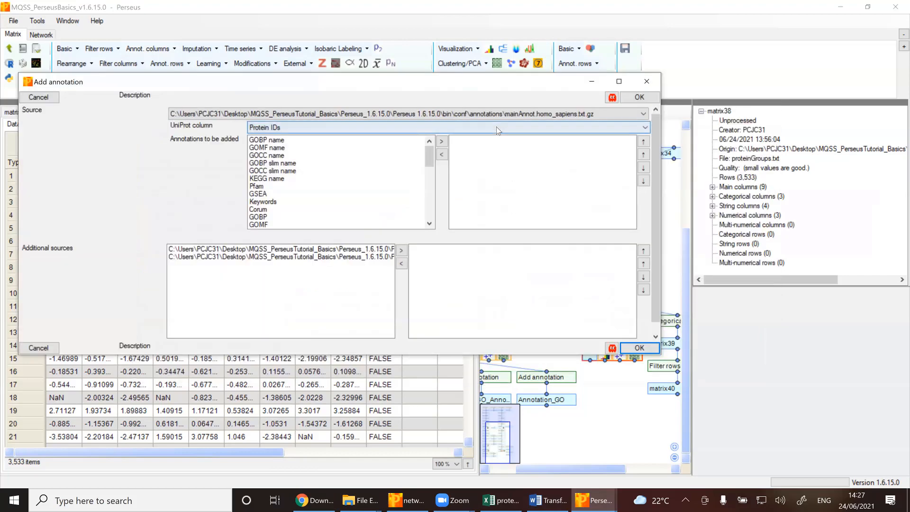
click(644, 116)
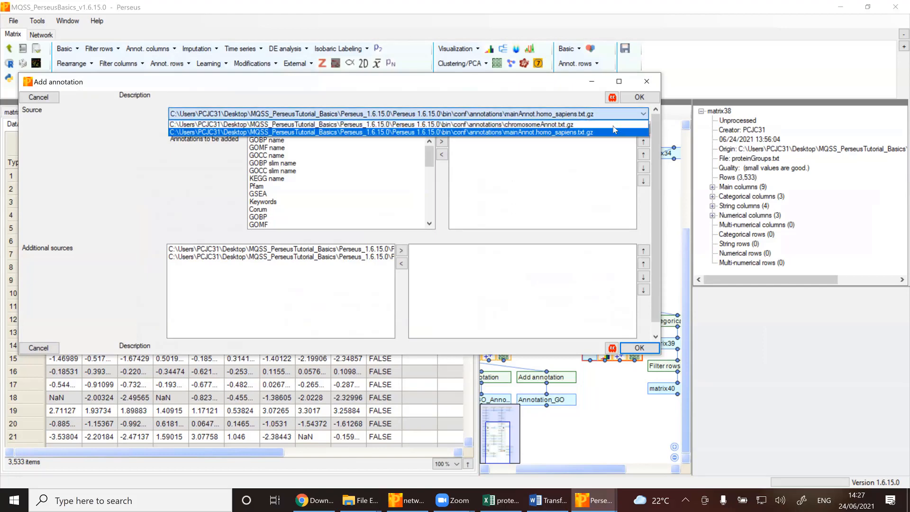
click(580, 125)
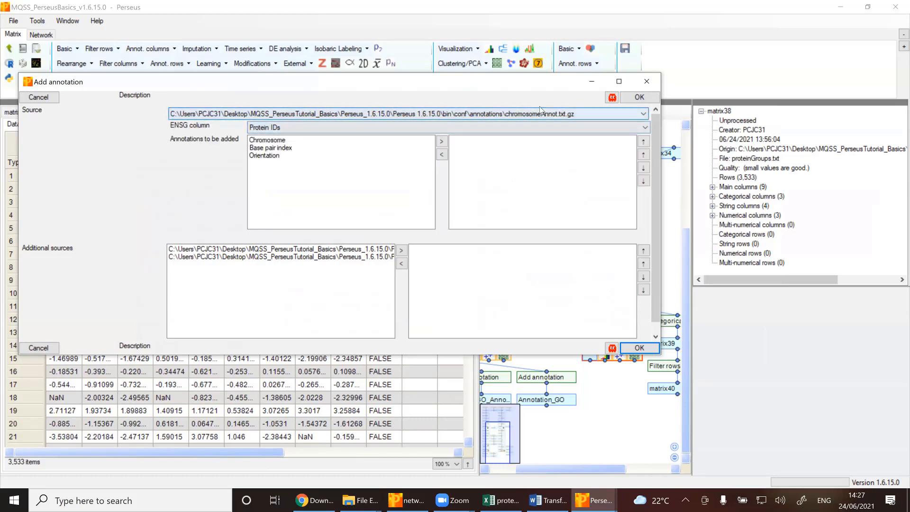
click(643, 114)
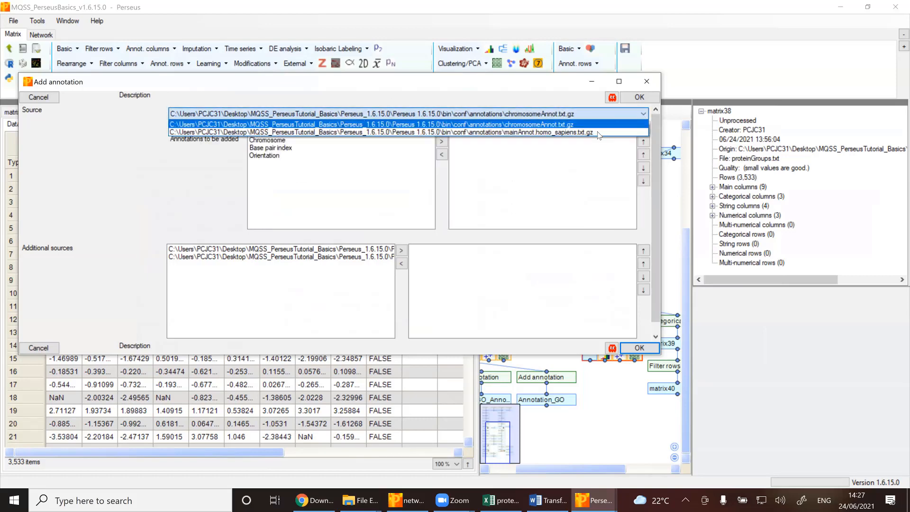
click(597, 133)
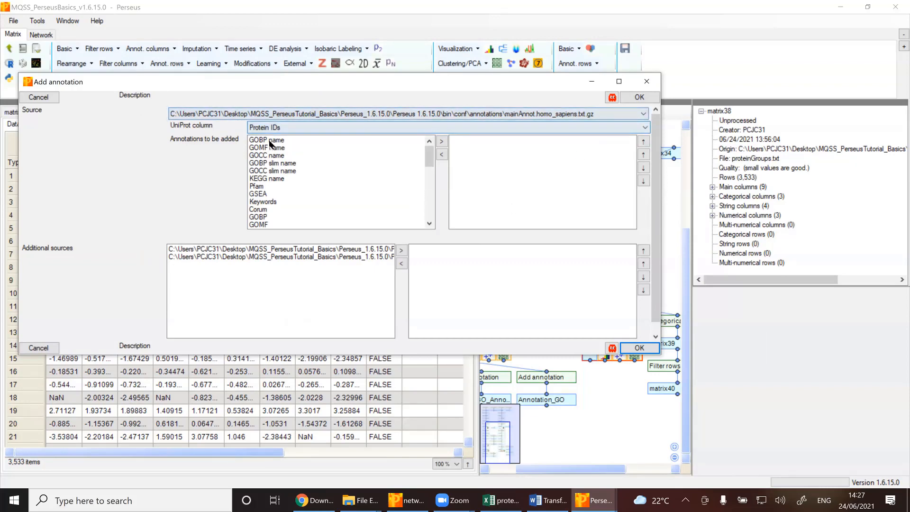
click(647, 81)
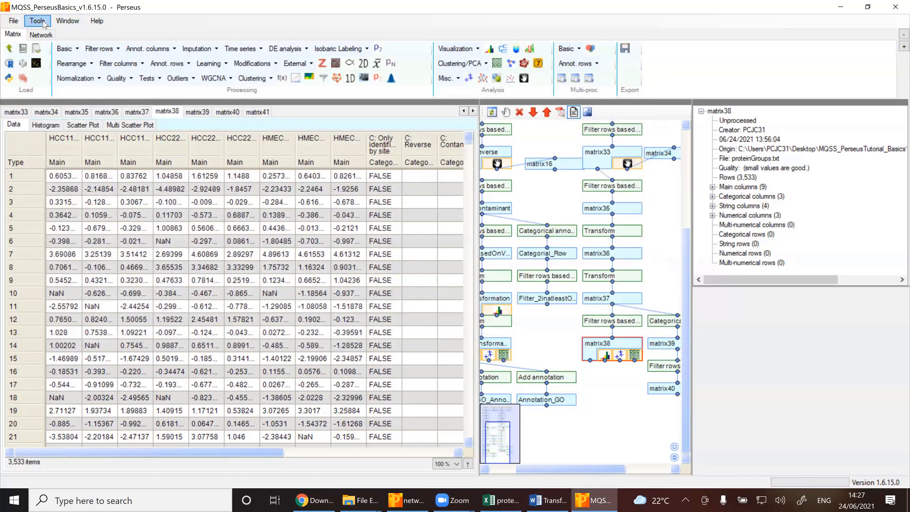
Locate the annotation download tool, and switch to File Explorer to view the annotation files in the Perseus 1.6.15.0 bin\conf\annotations folder.
click(37, 21)
click(42, 24)
click(42, 23)
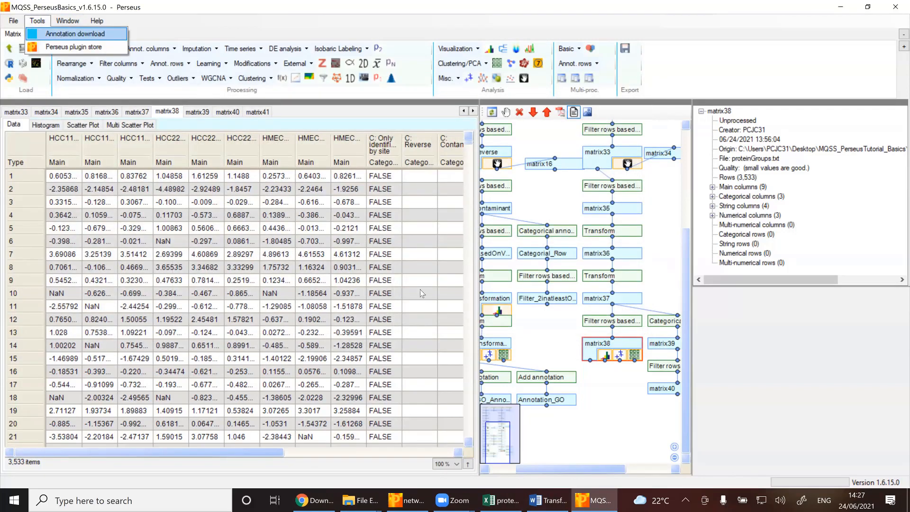
click(369, 501)
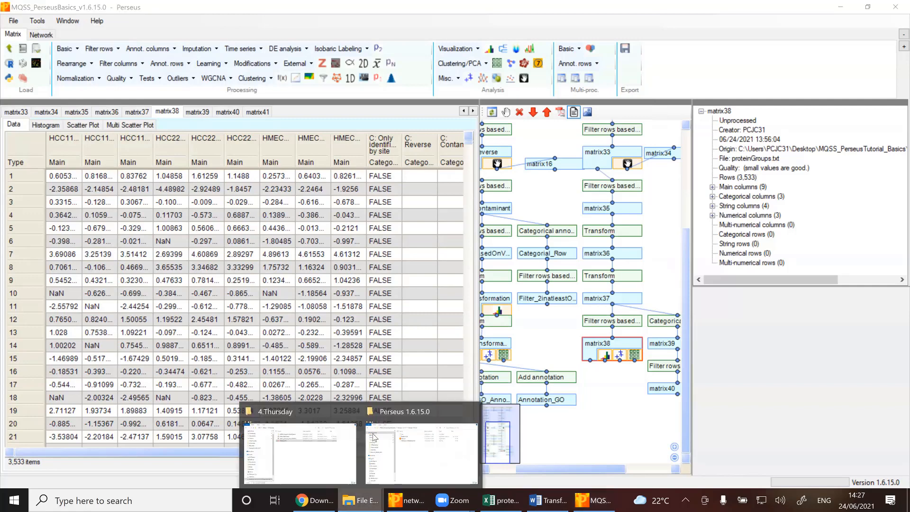
click(420, 446)
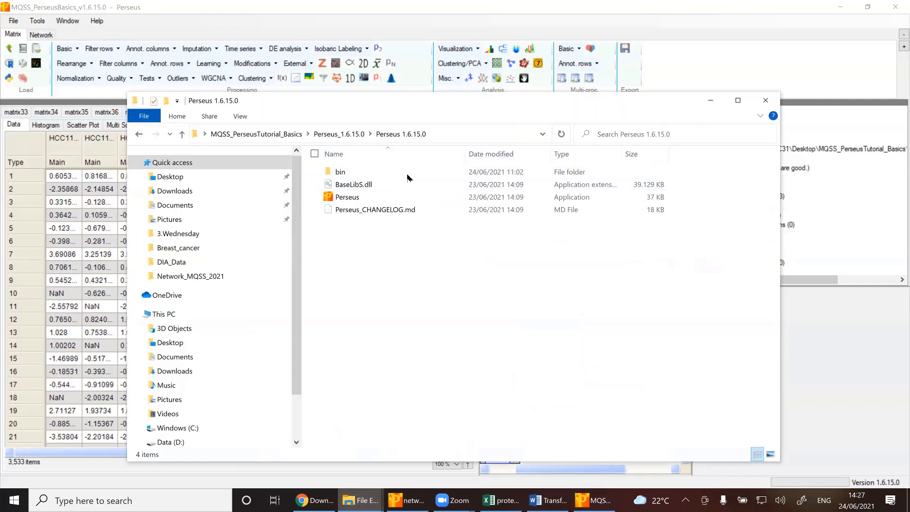
double_click(353, 174)
double_click(355, 174)
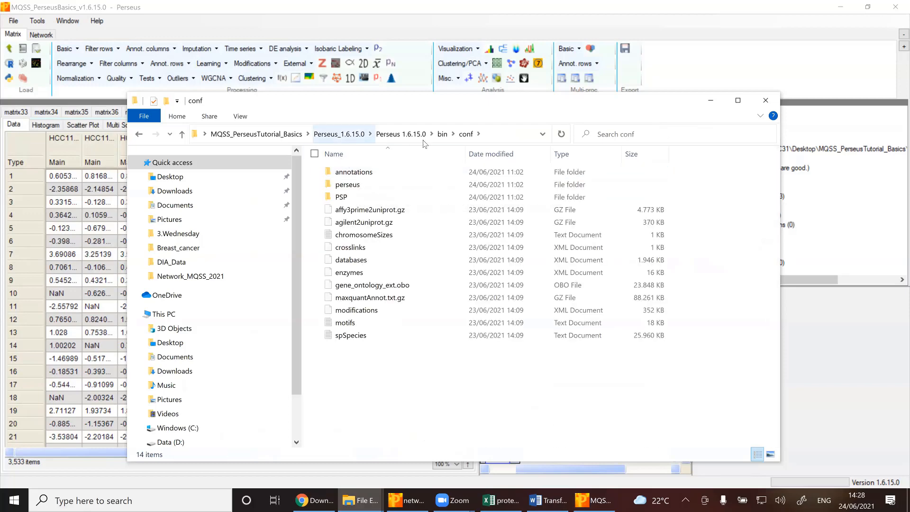
double_click(367, 174)
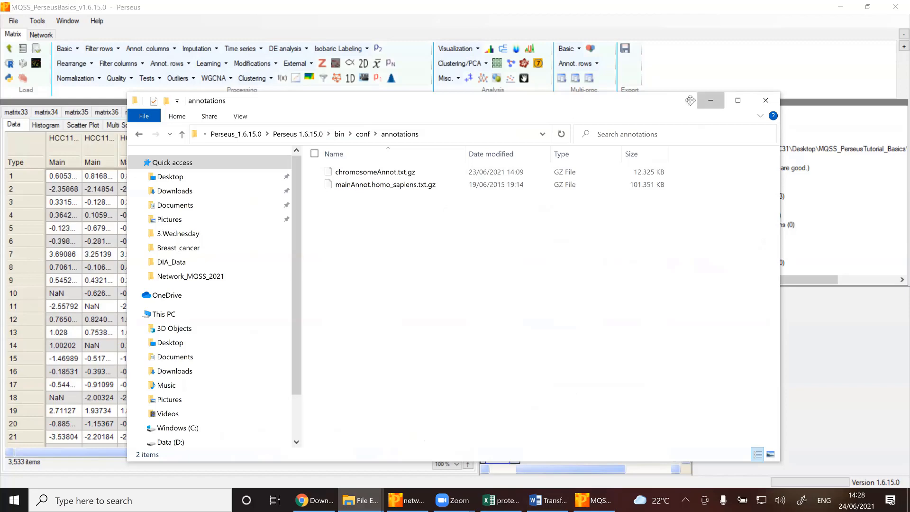
click(710, 100)
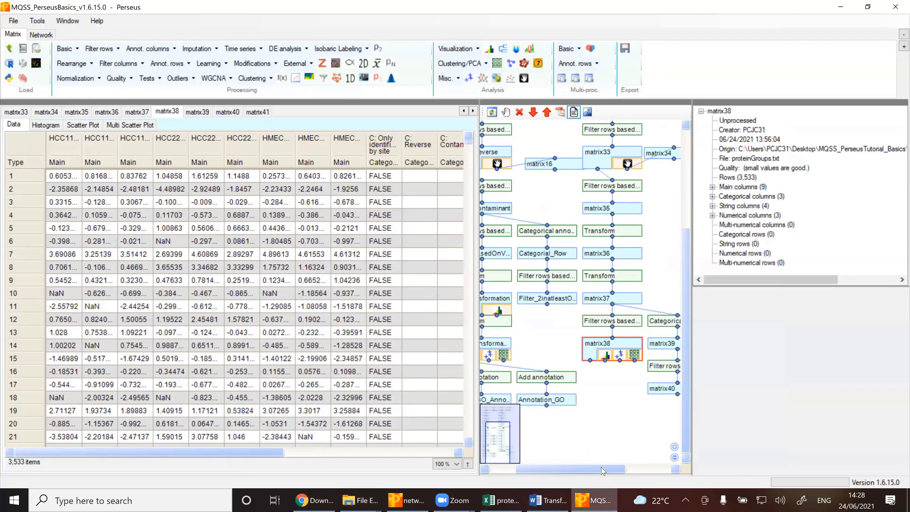
Try to add the GOBP, GOMF, GOCC, GOBP slim, GOCC slim and KEGG names to matrix38 using Protein IDs, and check the new columns.
drag(622, 469, 648, 468)
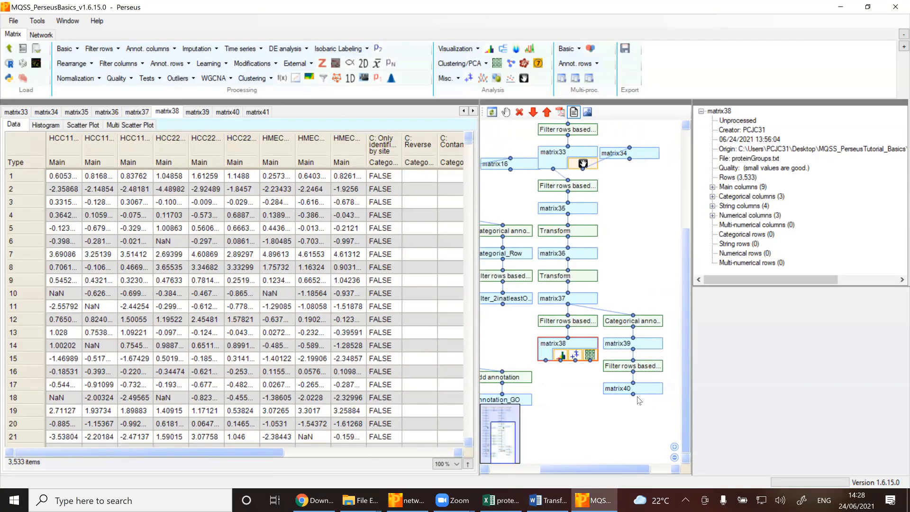
click(166, 49)
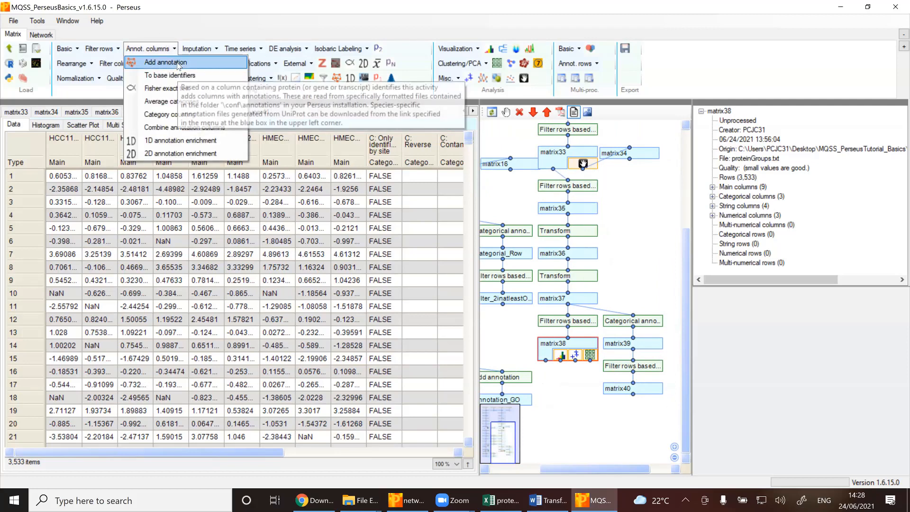
click(178, 63)
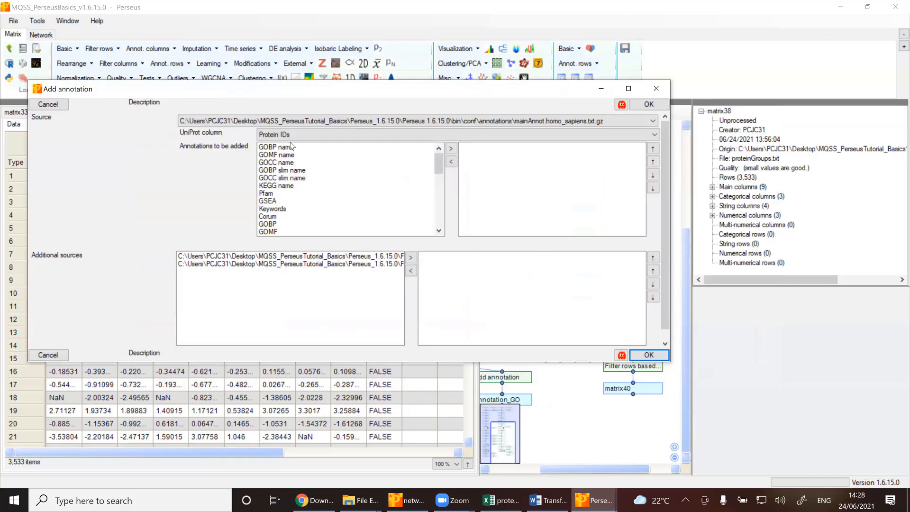
click(289, 148)
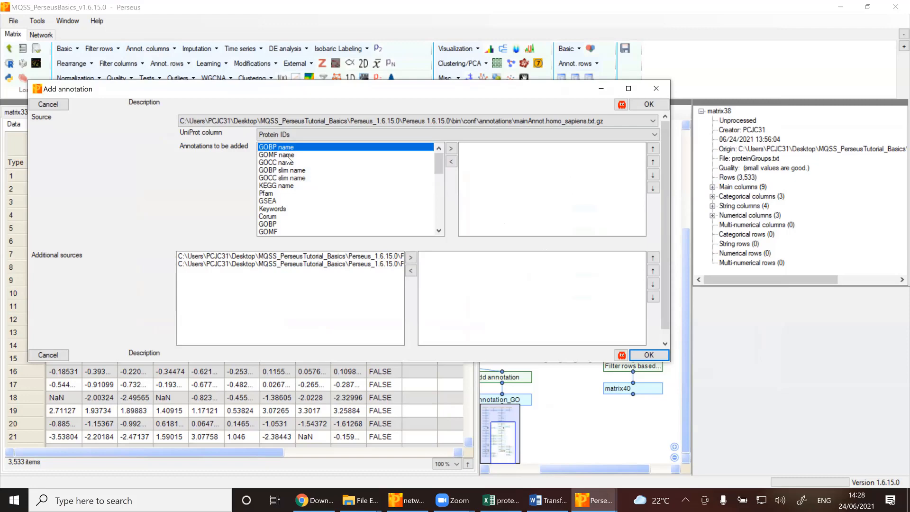
ctrl+click(289, 155)
ctrl+click(291, 163)
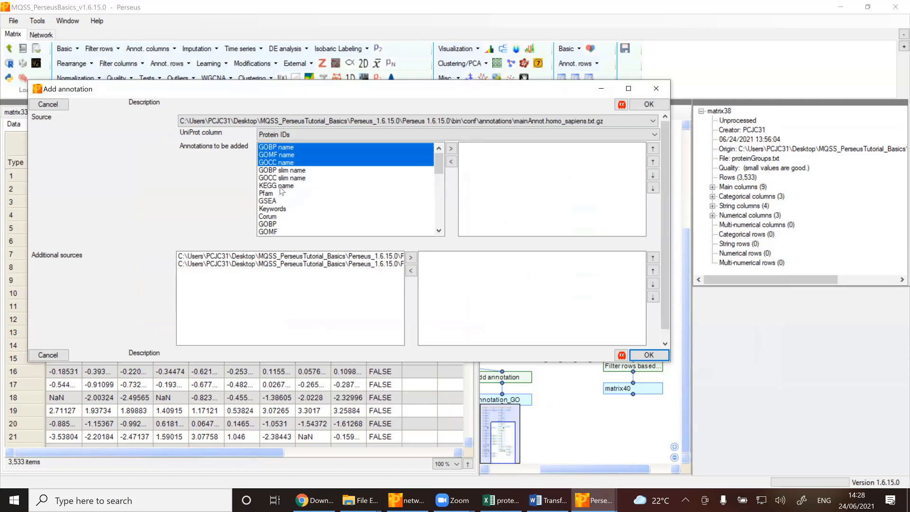
shift+click(284, 187)
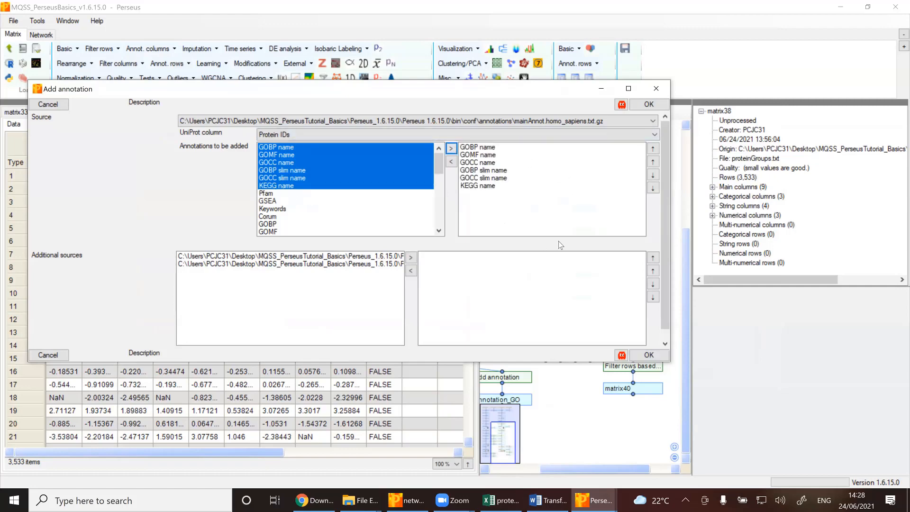
click(649, 355)
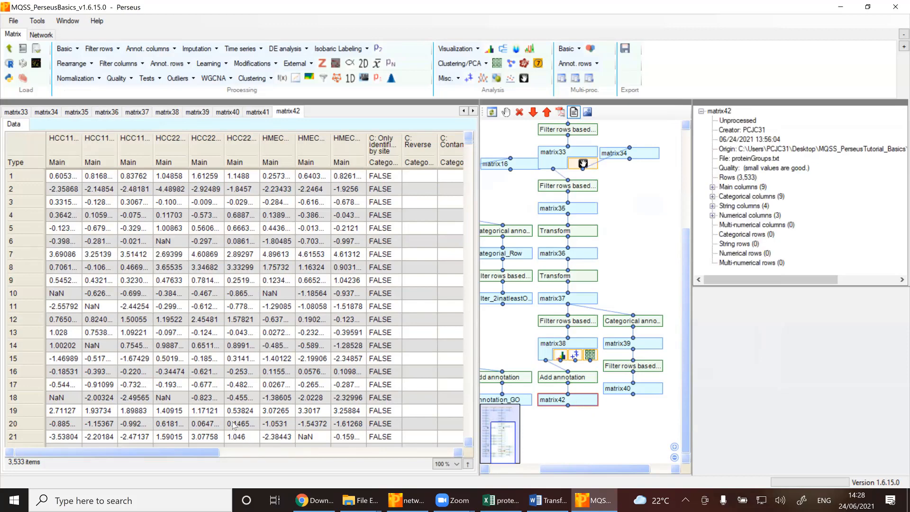
drag(199, 455, 368, 456)
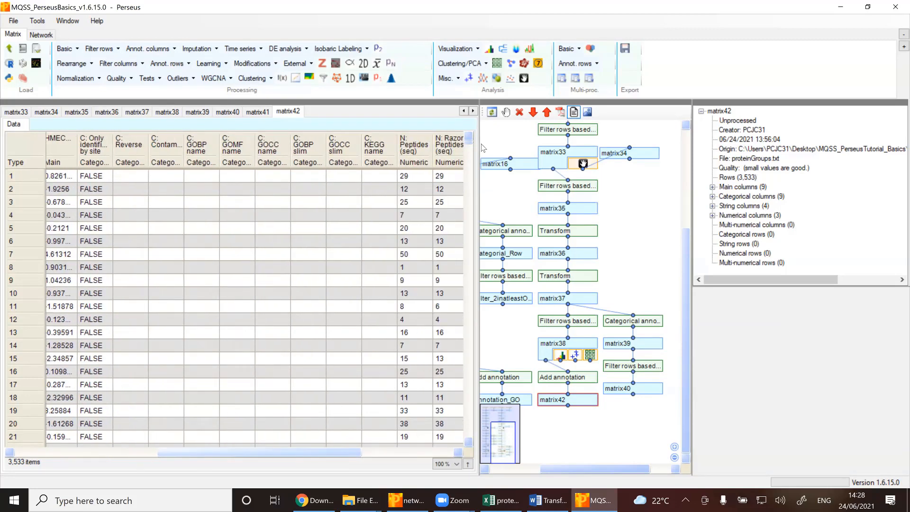
mouse_move(471, 146)
mouse_down()
mouse_move(476, 205)
mouse_move(476, 144)
mouse_up()
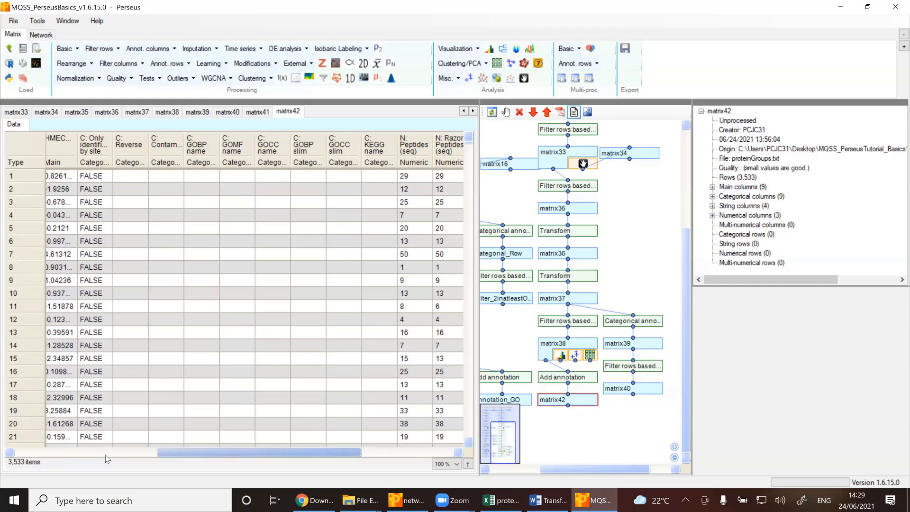
drag(105, 455, 255, 463)
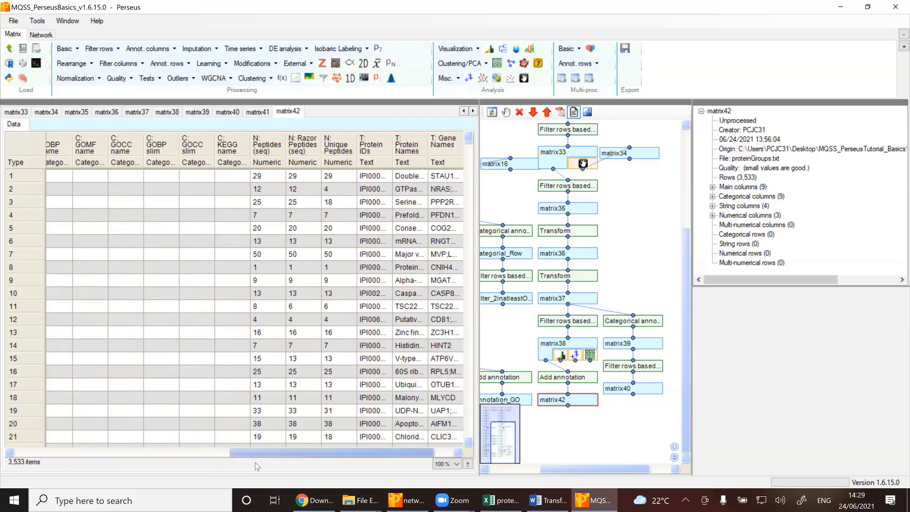
Remove matrix42 and its Add annotation node from the workflow, confirming both deletions.
click(520, 112)
click(482, 287)
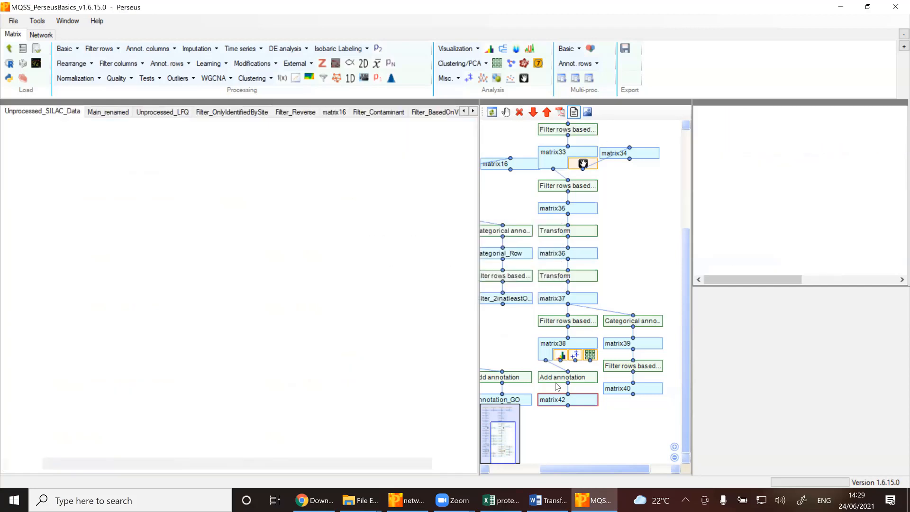
click(557, 379)
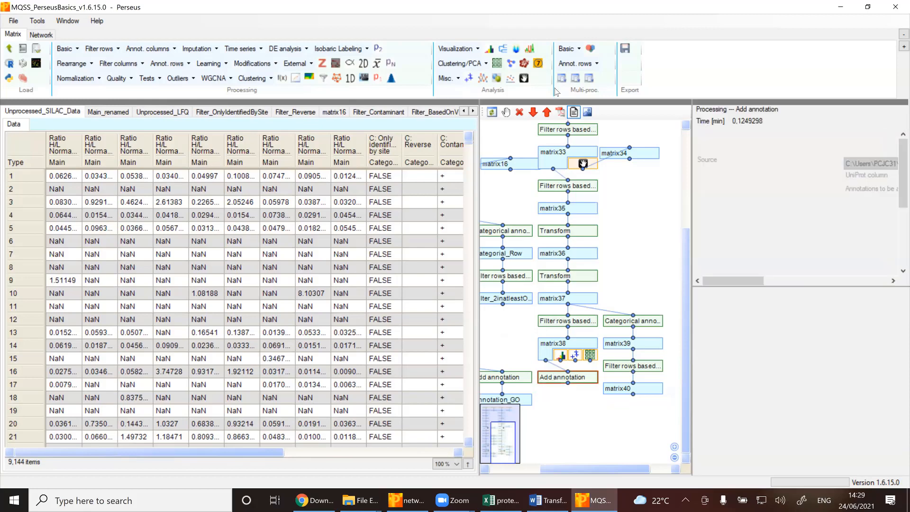
click(520, 112)
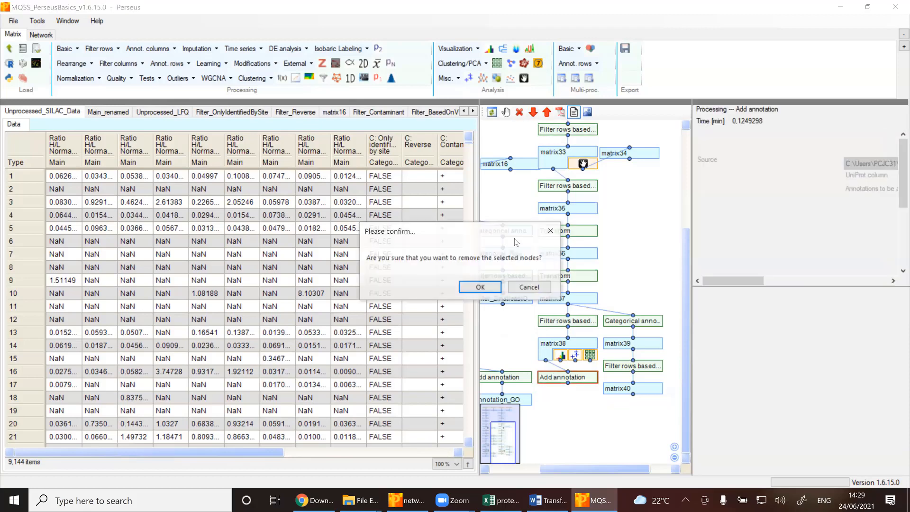
click(482, 288)
Start Add annotation for matrix38 and set the UniProt column to Uniprot.
click(552, 345)
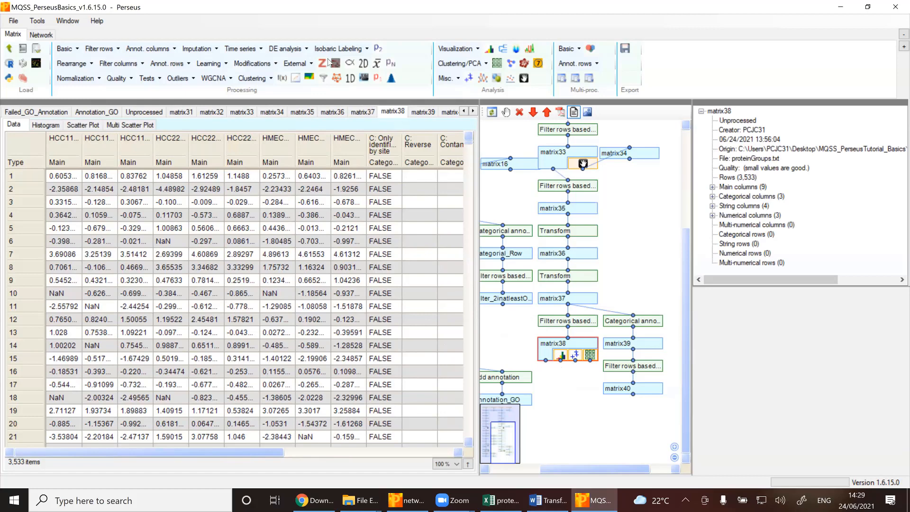
click(156, 48)
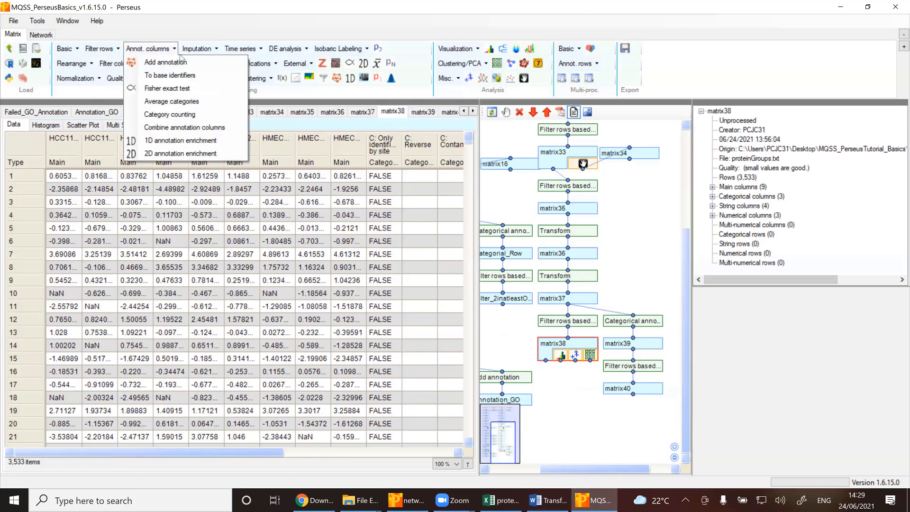
click(163, 47)
click(164, 48)
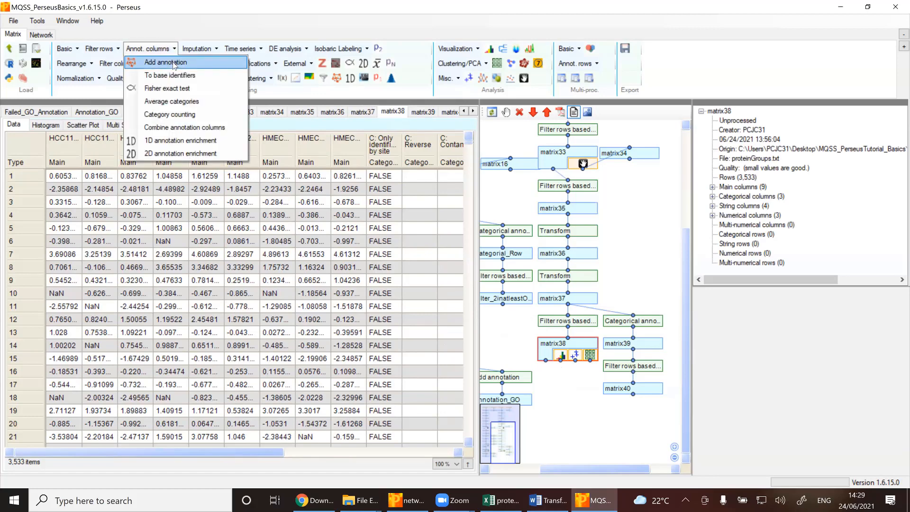
click(173, 62)
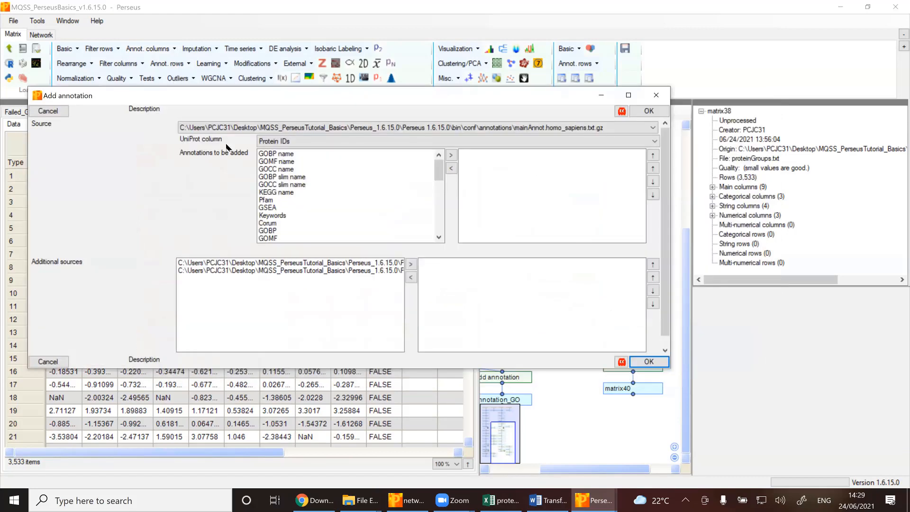
click(291, 142)
click(284, 169)
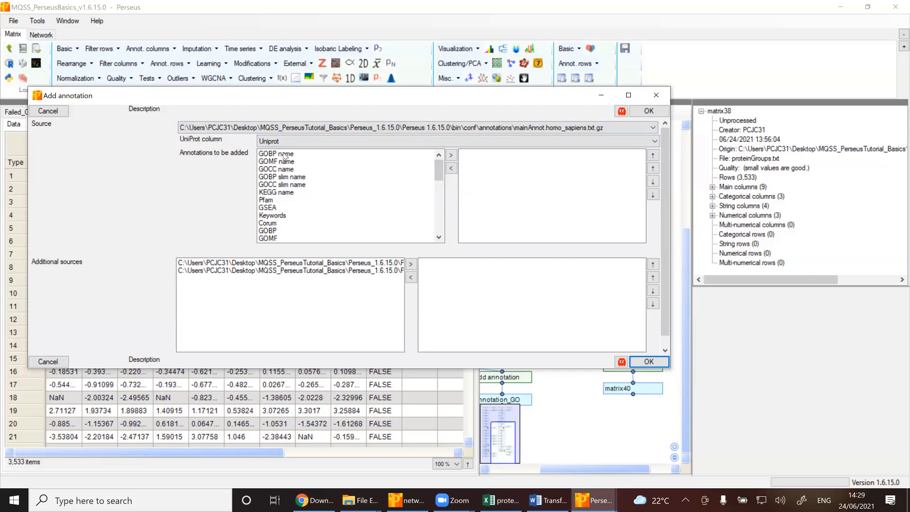
Add the GOBP name, GOMF name and GOCC name annotations from mainAnnot.homo_sapiens.txt.gz, and check the new categorical columns in the resulting matrix.
click(284, 155)
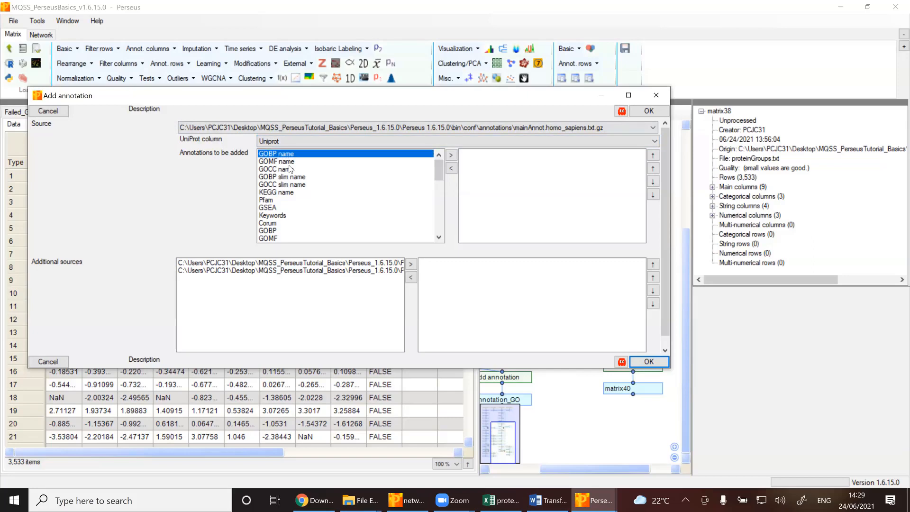
ctrl+click(292, 162)
ctrl+click(294, 170)
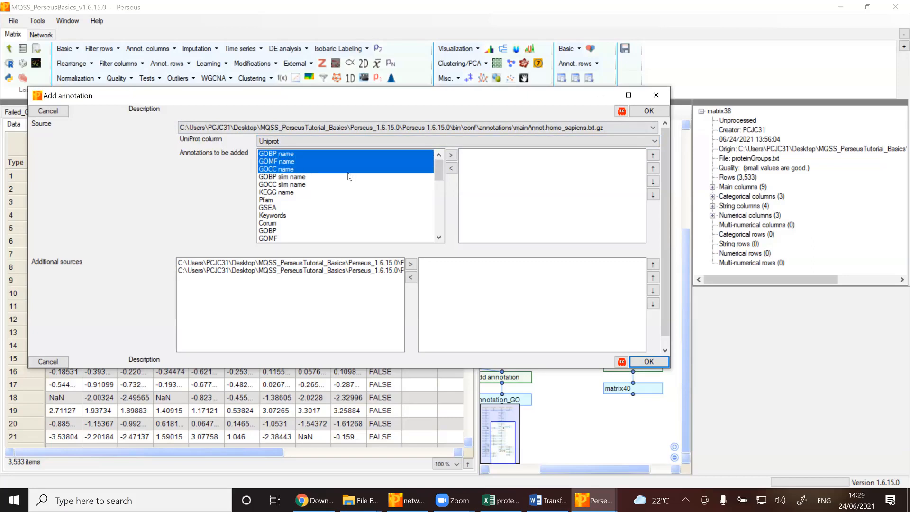
click(451, 156)
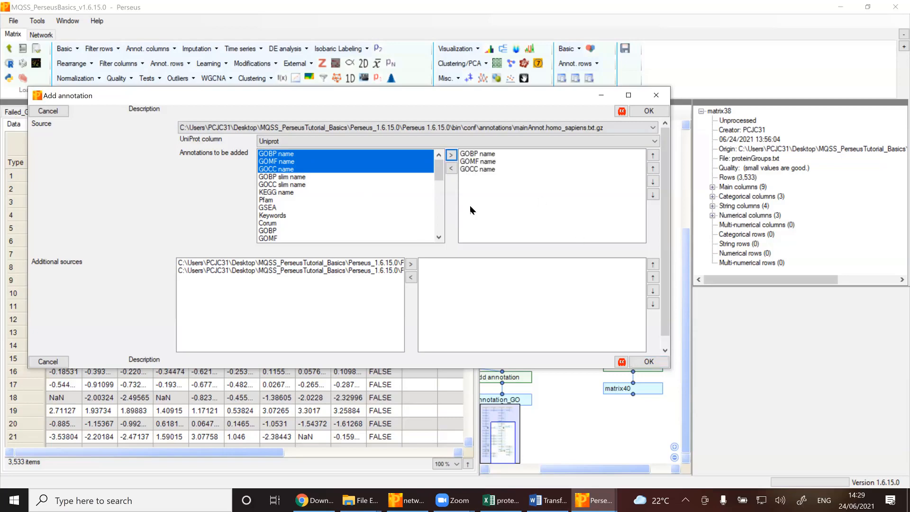
click(649, 362)
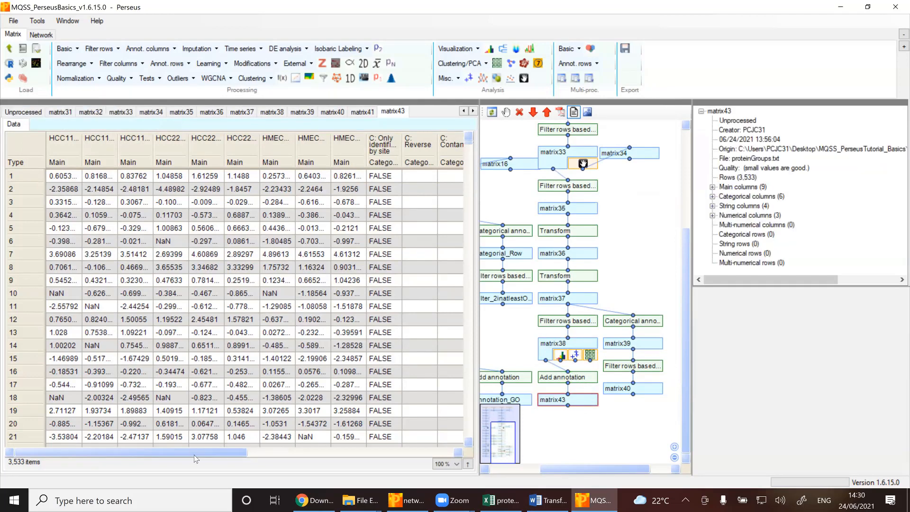
drag(194, 454, 286, 449)
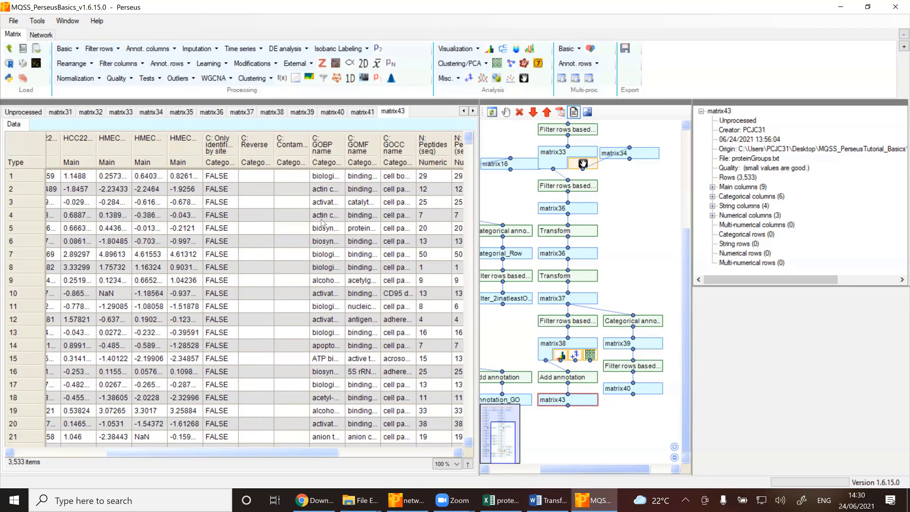
scroll(323, 216, down, 8)
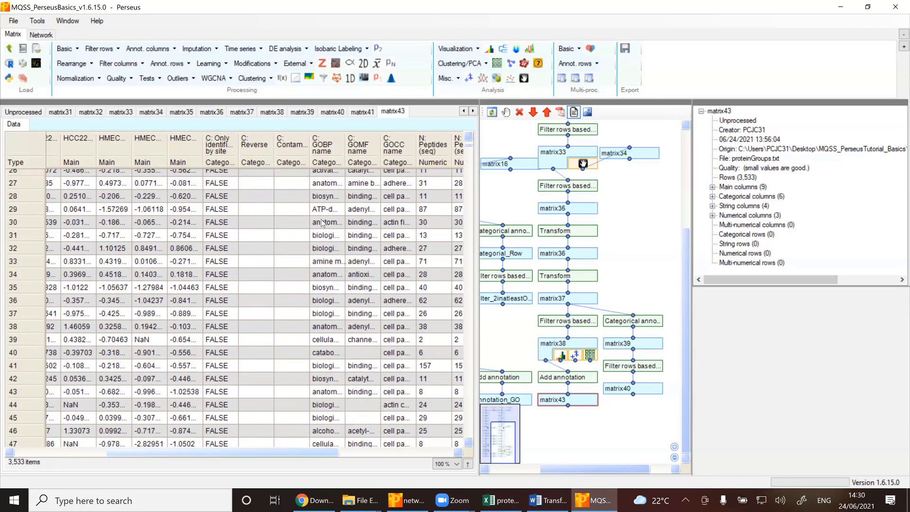
scroll(322, 222, down, 3)
drag(330, 455, 351, 452)
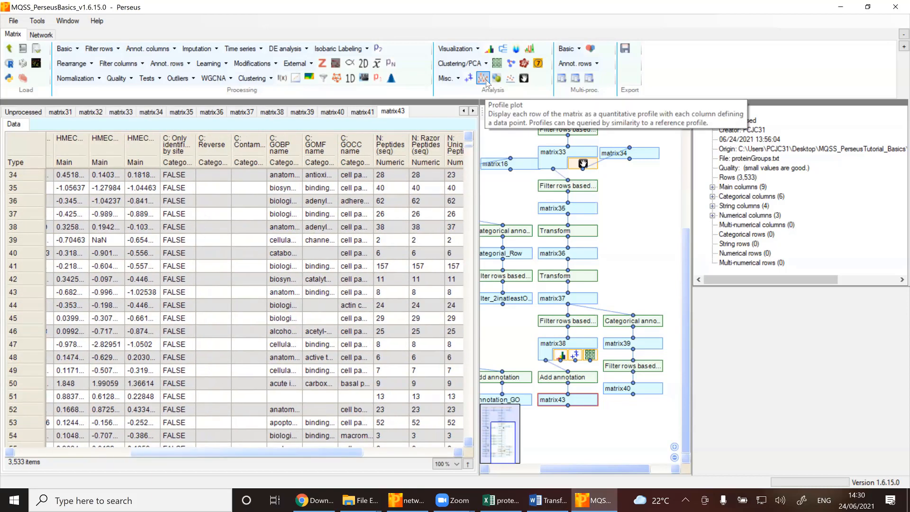
Create a scatter plot of the annotated matrix43 with matrix access set to Columns, and display the plot.
click(471, 79)
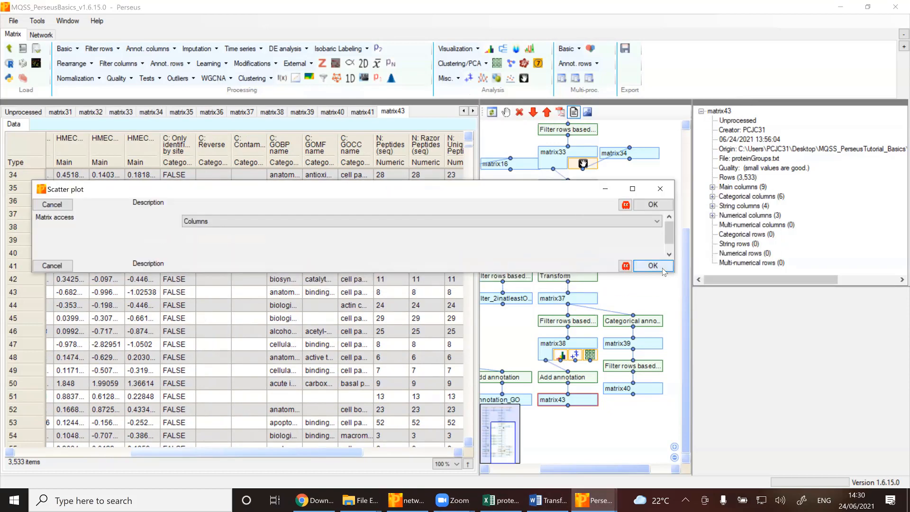
click(662, 266)
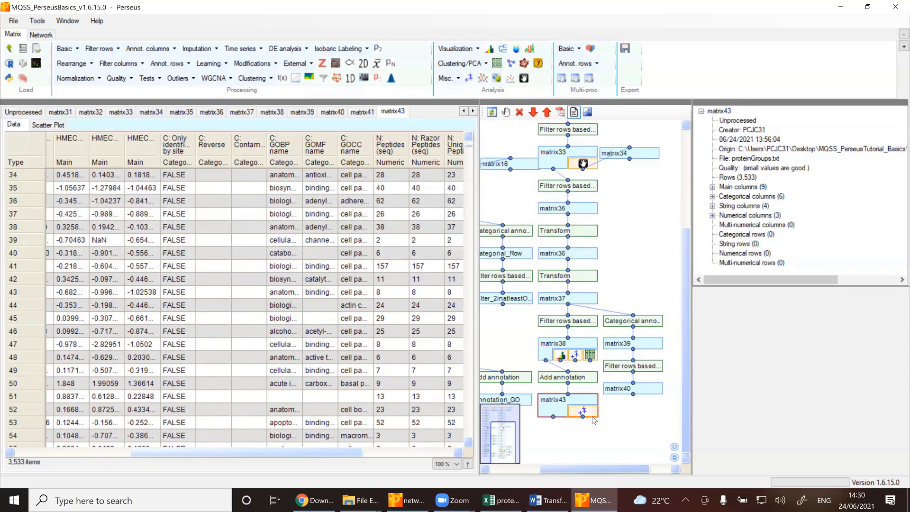
click(48, 125)
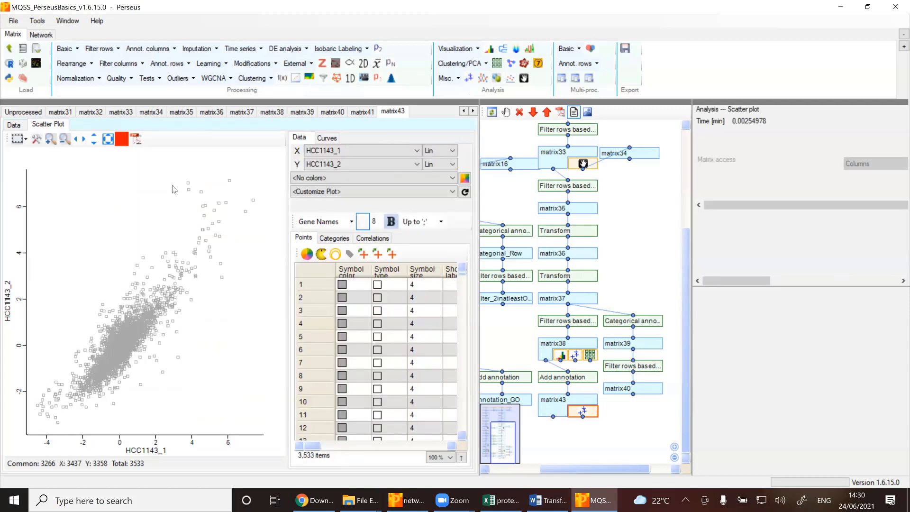
Find all points with "apoptosis" in the GOBP name column, show the first hit in the points table and look through the hits.
right_click(360, 282)
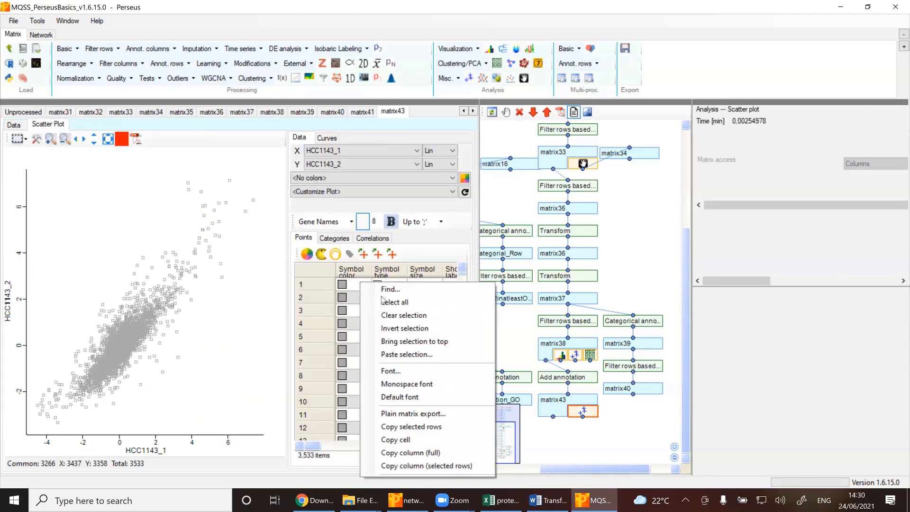
click(389, 289)
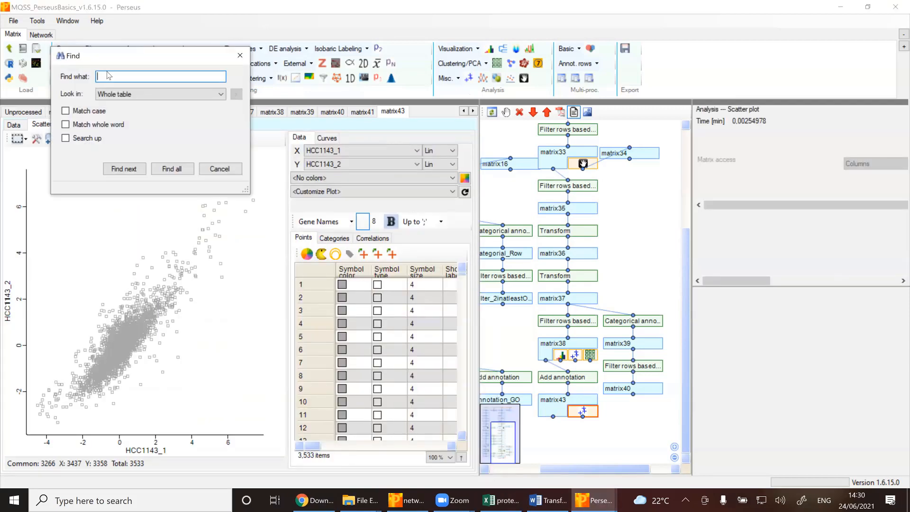
text(apoptosis)
click(148, 92)
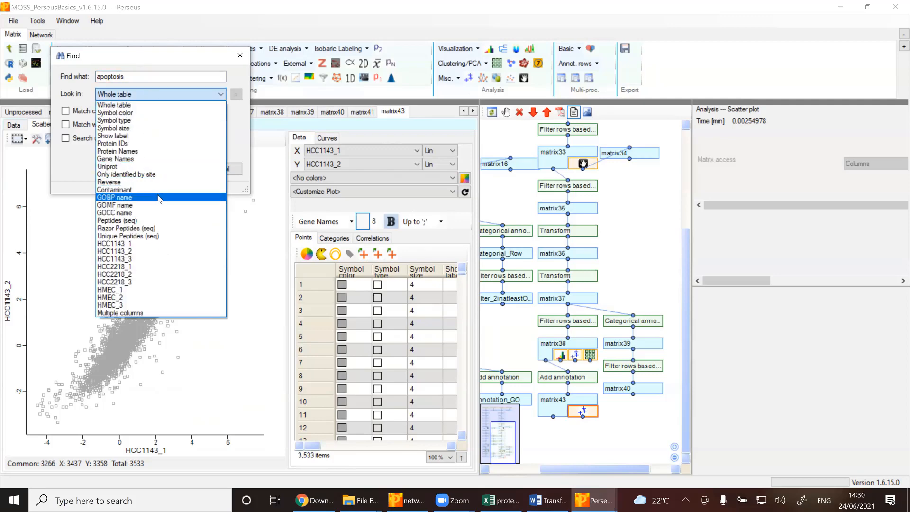
click(158, 197)
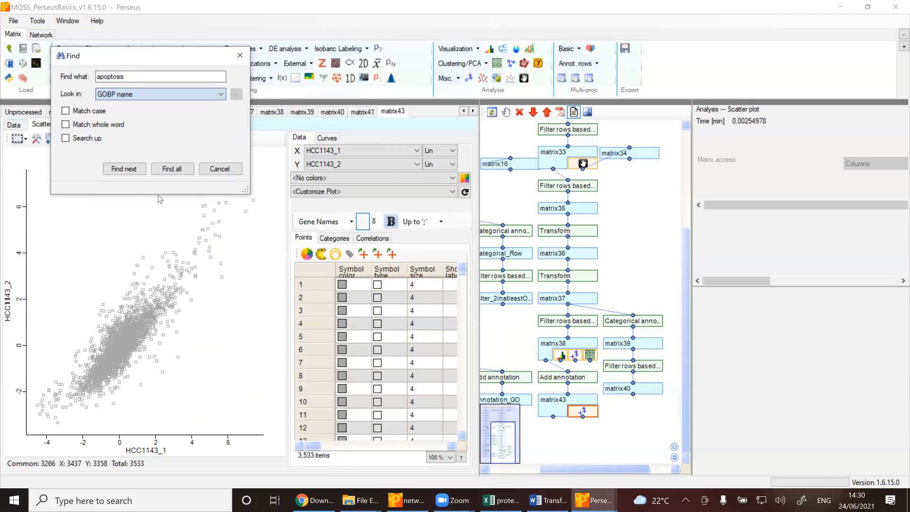
click(161, 171)
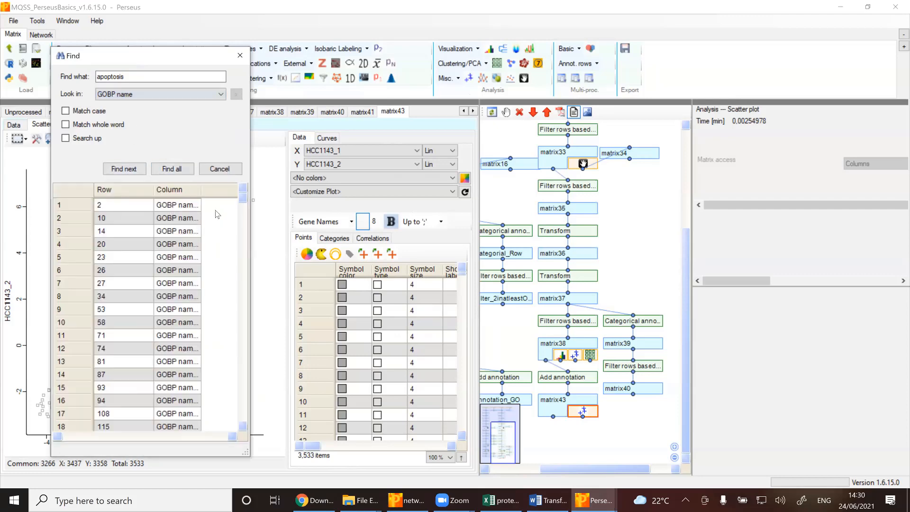
drag(245, 200, 246, 172)
click(134, 208)
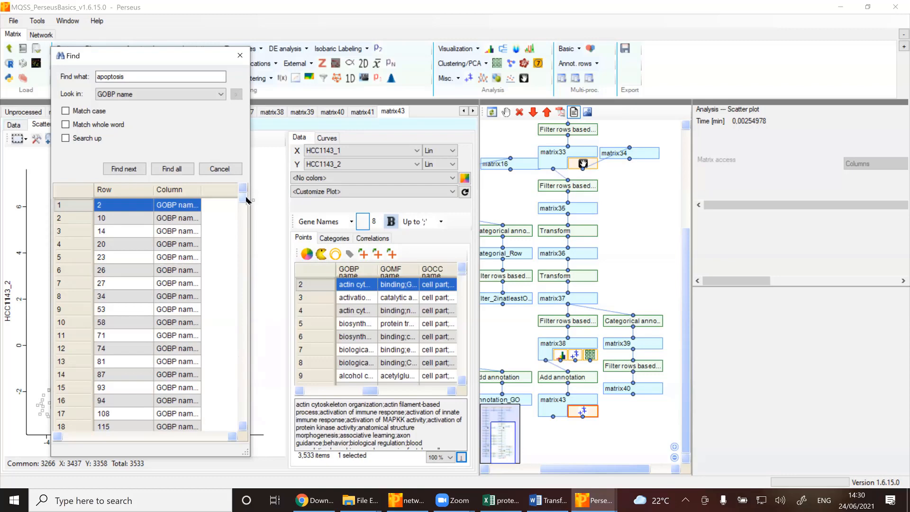
drag(246, 199, 243, 416)
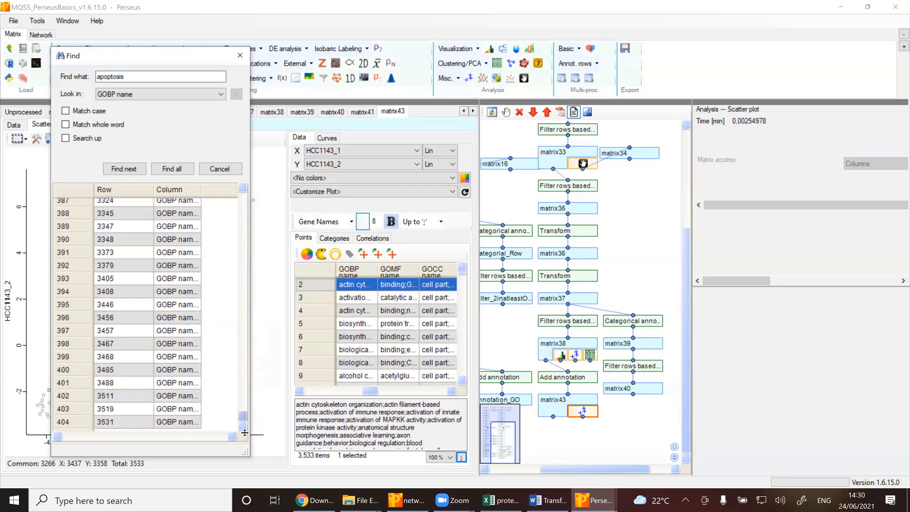
Select all the apoptosis hits, close the search, and bring the selected proteins to the top of the points table.
shift+click(123, 422)
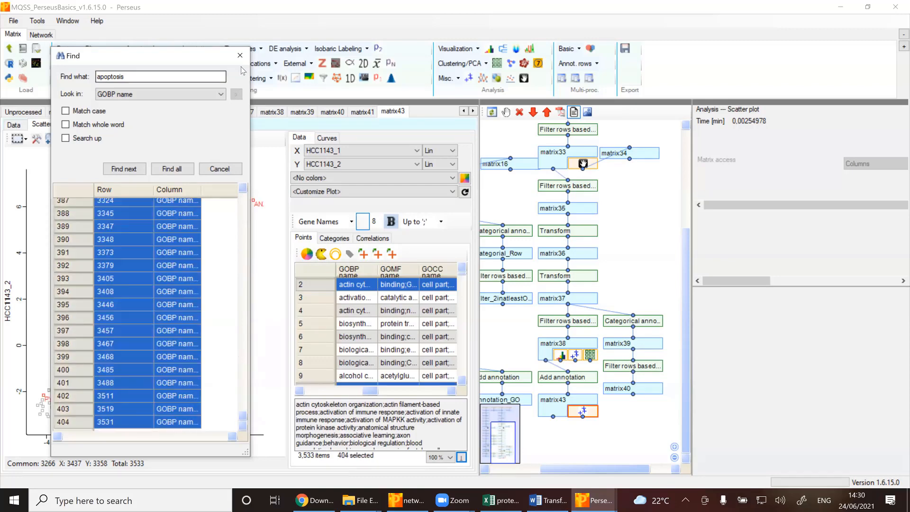
click(239, 56)
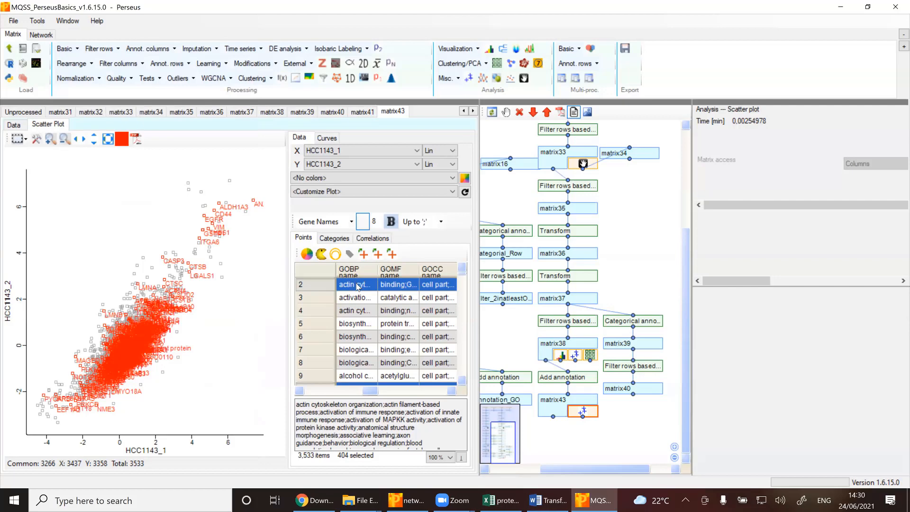
right_click(356, 286)
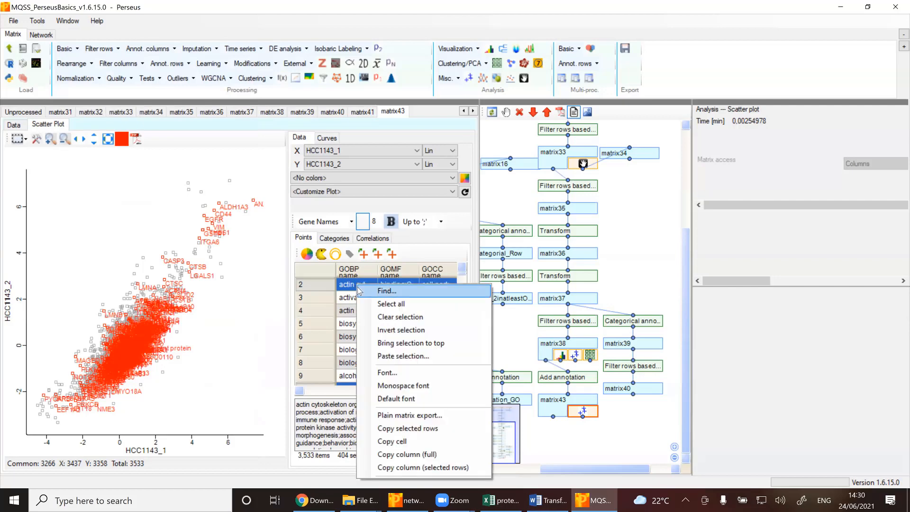
click(408, 343)
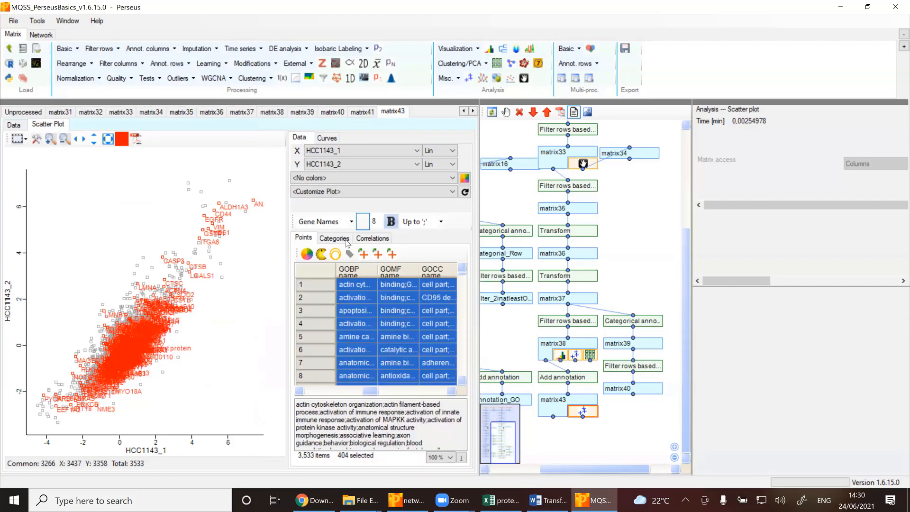
Color the selected apoptosis proteins light blue in the scatter plot, and clear the selection.
click(306, 255)
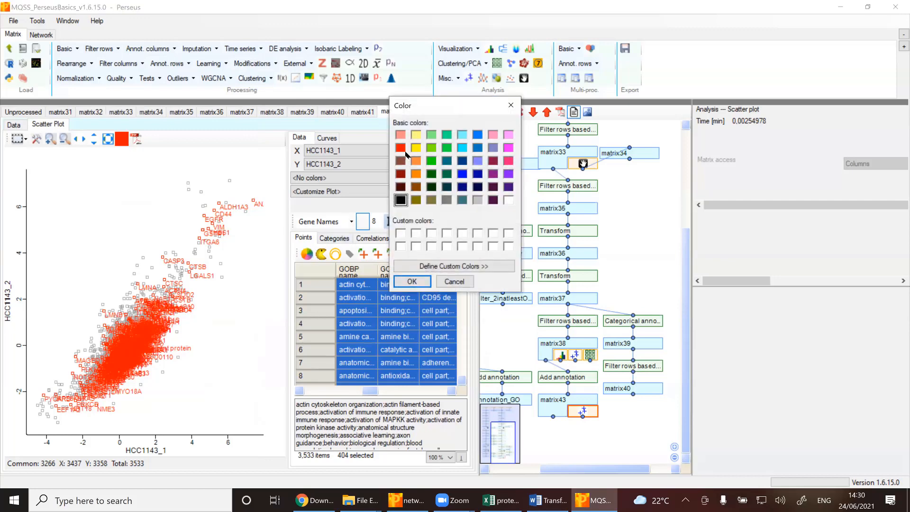
click(462, 148)
click(412, 283)
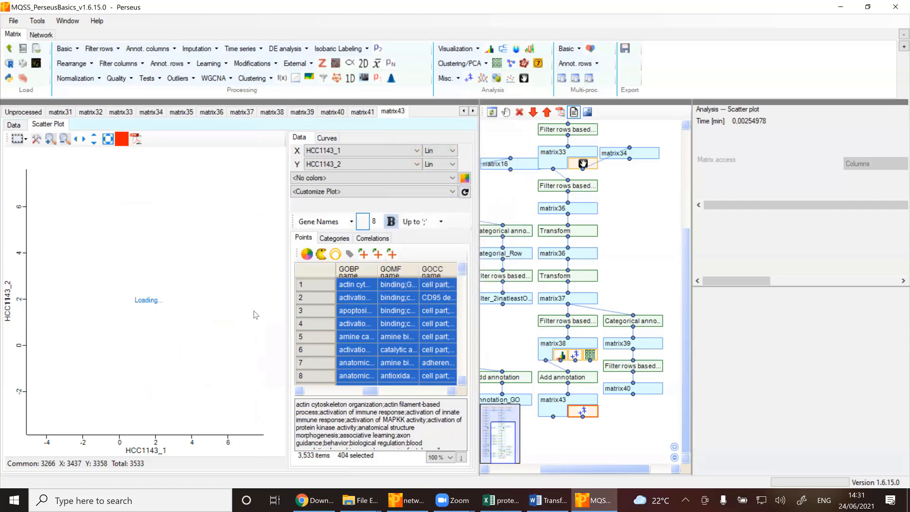
click(161, 257)
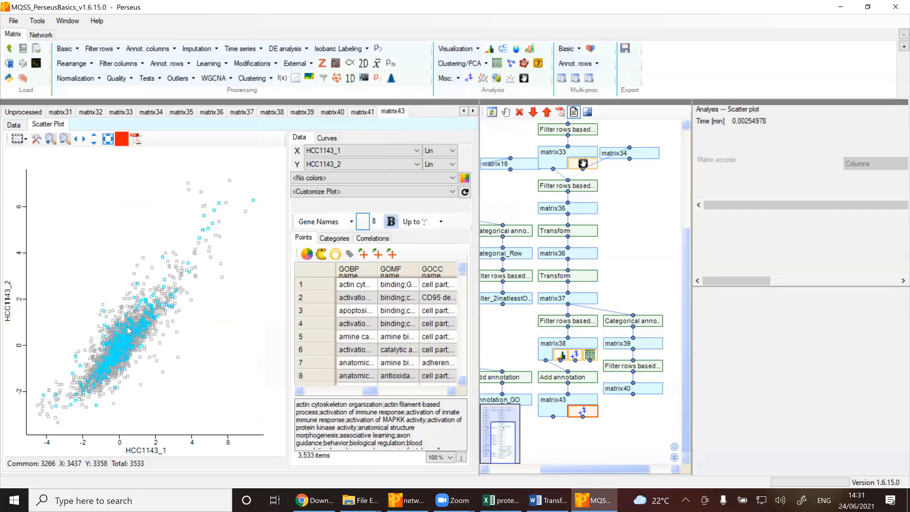